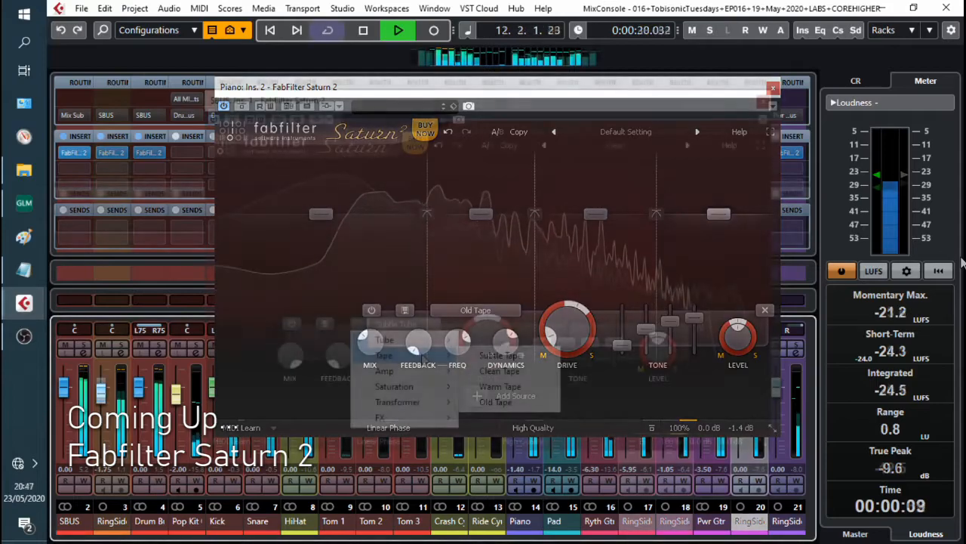
{"action": "left_click", "coordinate": [480, 351]}
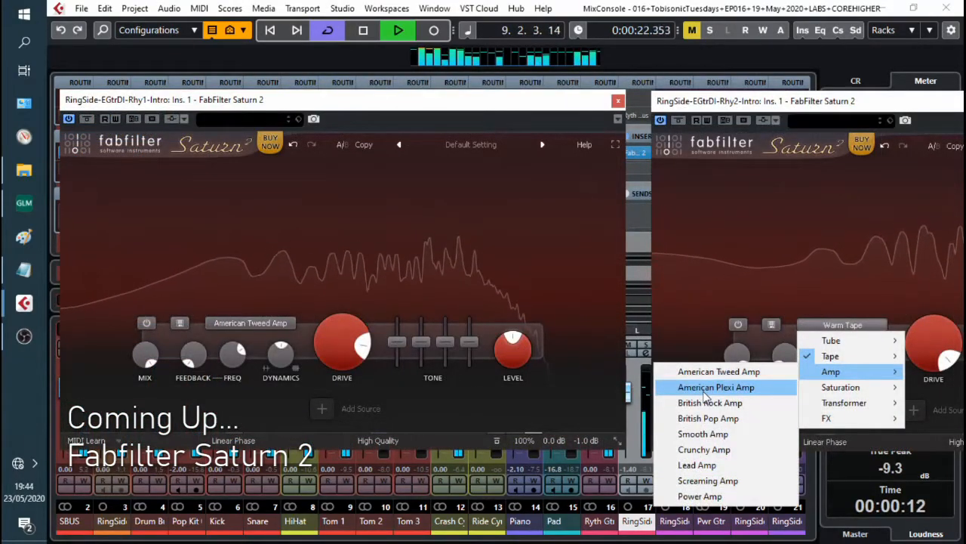
{"action": "left_click", "coordinate": [706, 389]}
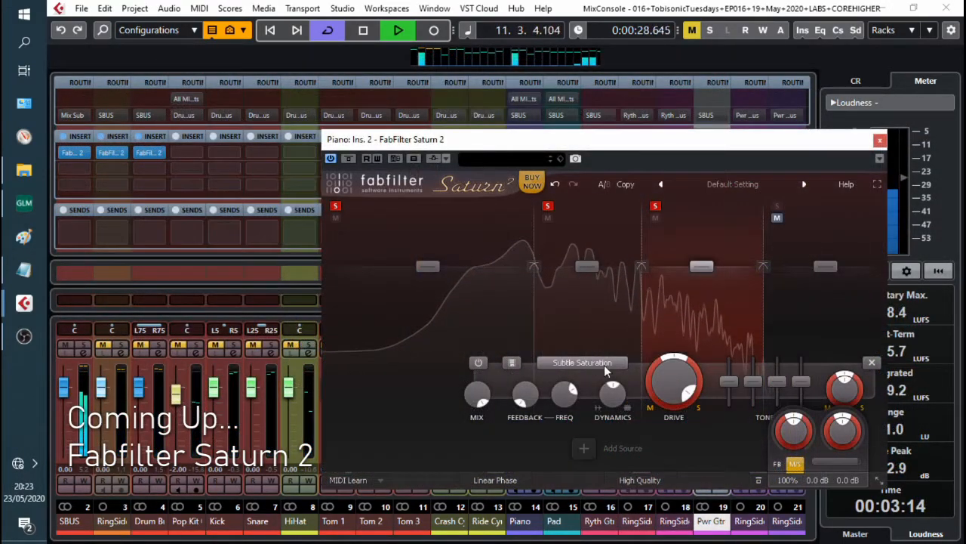
{"action": "mouse_move", "coordinate": [672, 380]}
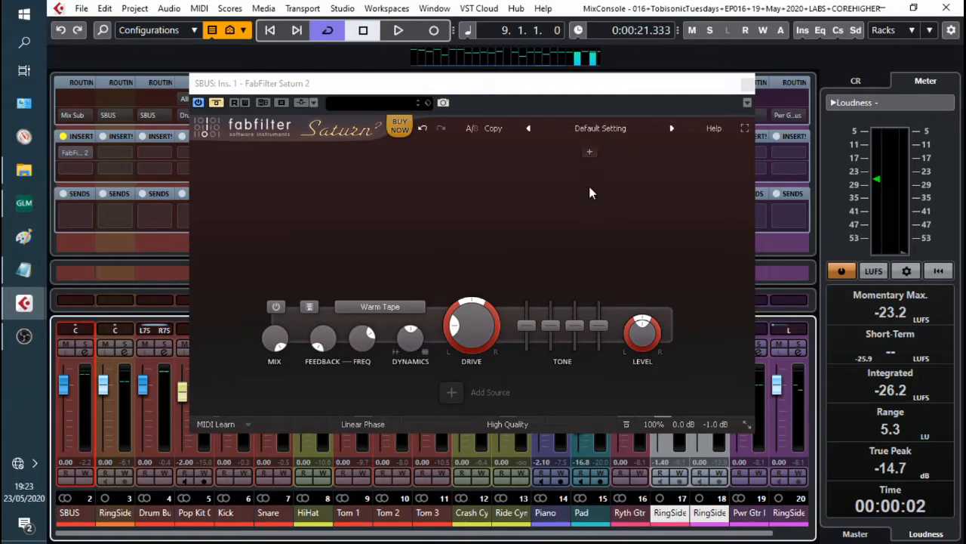
Step: Play the mix and turn up the SBUS Saturn 2 band drive
{"action": "key", "text": "space"}
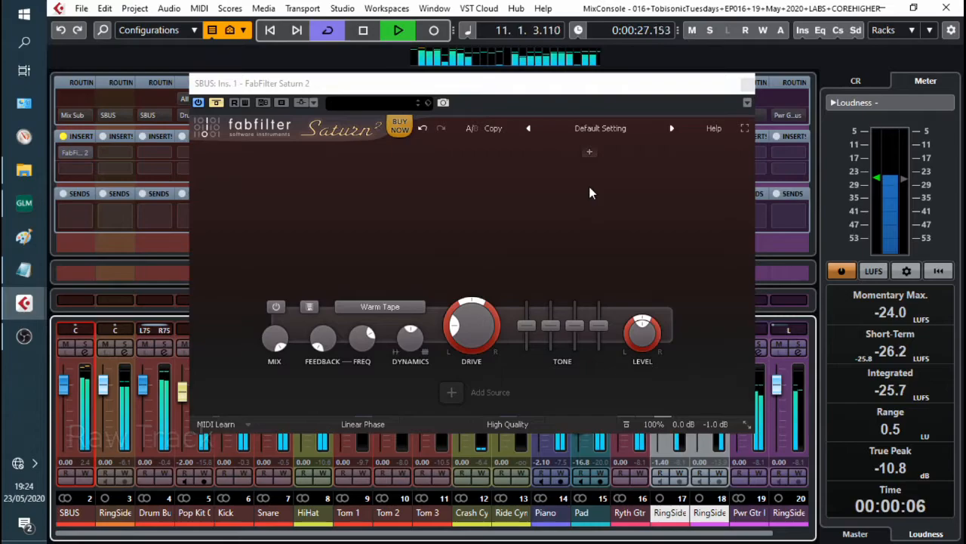
{"action": "key", "text": "space"}
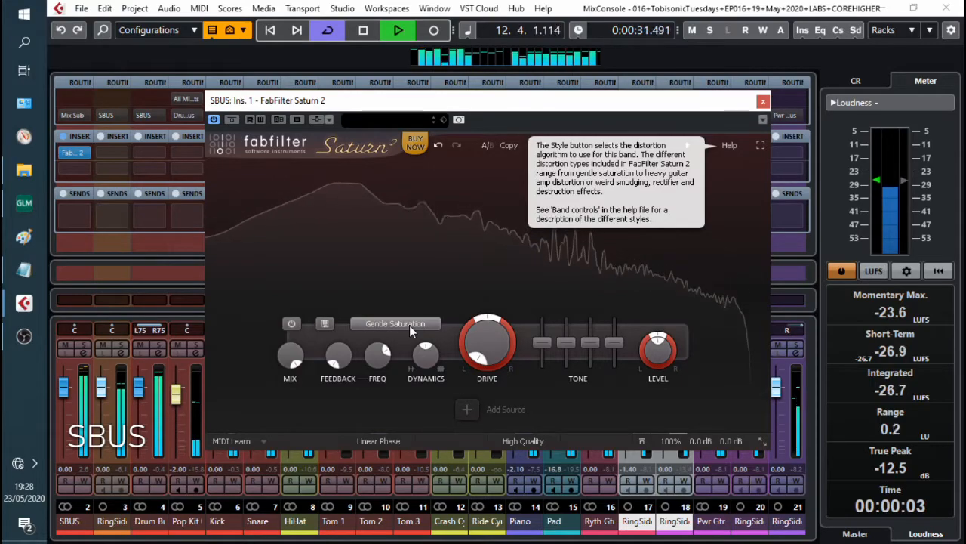
{"action": "left_click_drag", "start_coordinate": [487, 344], "coordinate": [480, 197]}
{"action": "mouse_move", "coordinate": [669, 437]}
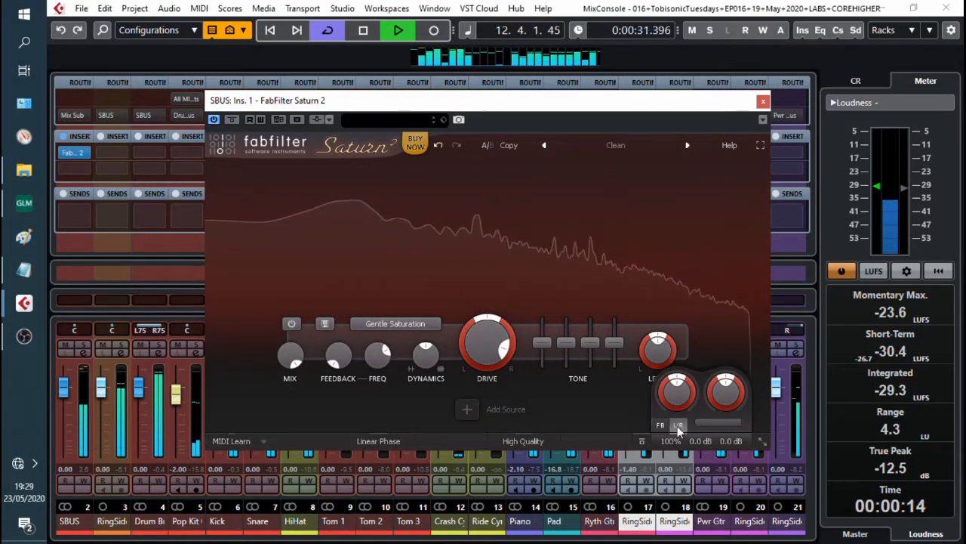
Step: Set the SBUS band's saturation style to Subtle Tube
{"action": "left_click", "coordinate": [412, 325]}
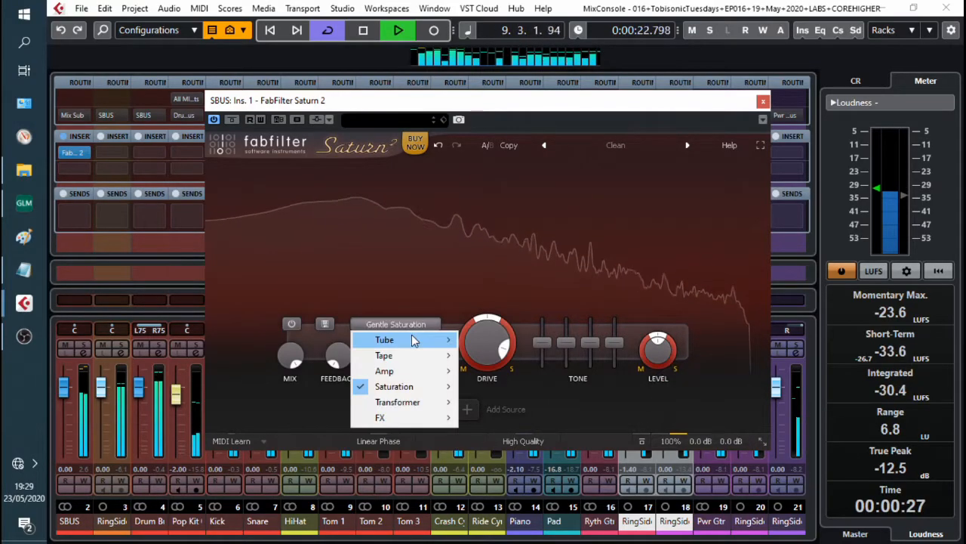
{"action": "mouse_move", "coordinate": [413, 340]}
{"action": "left_click", "coordinate": [500, 340]}
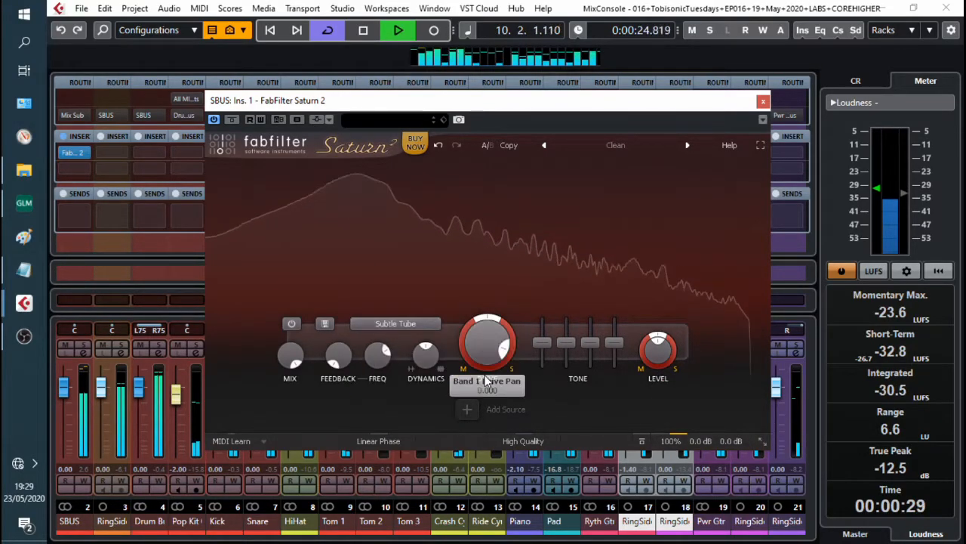
Step: Change the SBUS band's saturation style to Subtle Tape
{"action": "left_click", "coordinate": [424, 324]}
{"action": "mouse_move", "coordinate": [423, 358]}
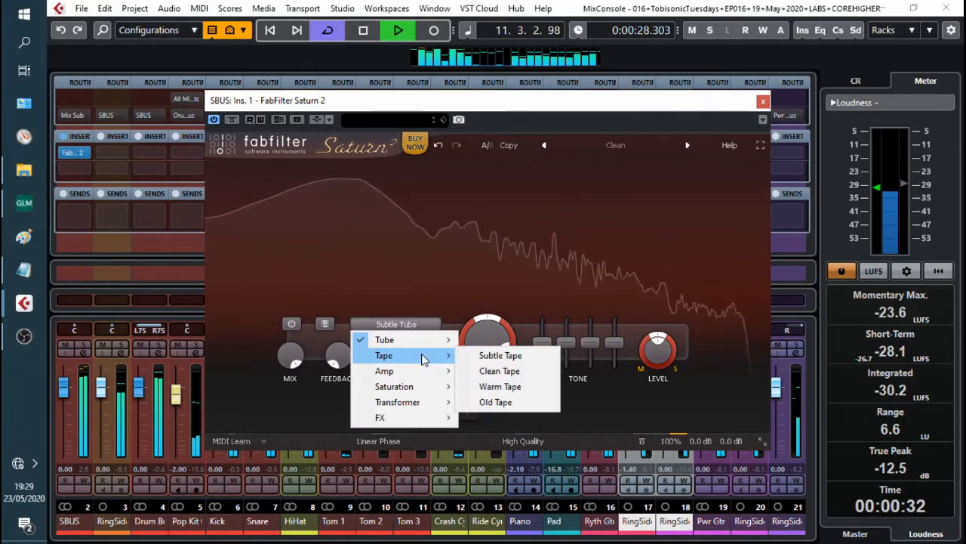
{"action": "left_click", "coordinate": [501, 355]}
Step: Lower the SBUS band drive to about 7.9%
{"action": "mouse_move", "coordinate": [483, 337]}
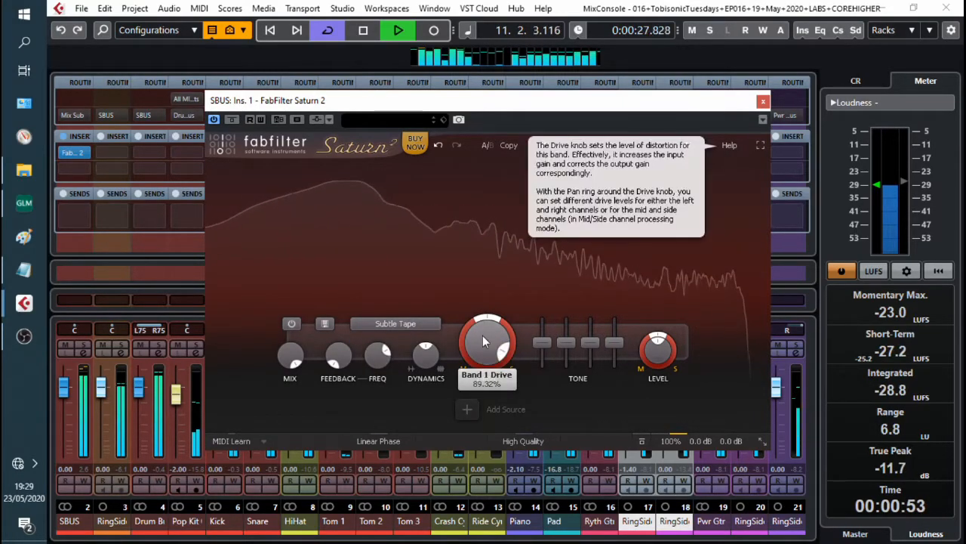
{"action": "left_click_drag", "start_coordinate": [484, 335], "coordinate": [497, 501]}
{"action": "left_click_drag", "start_coordinate": [491, 342], "coordinate": [496, 328]}
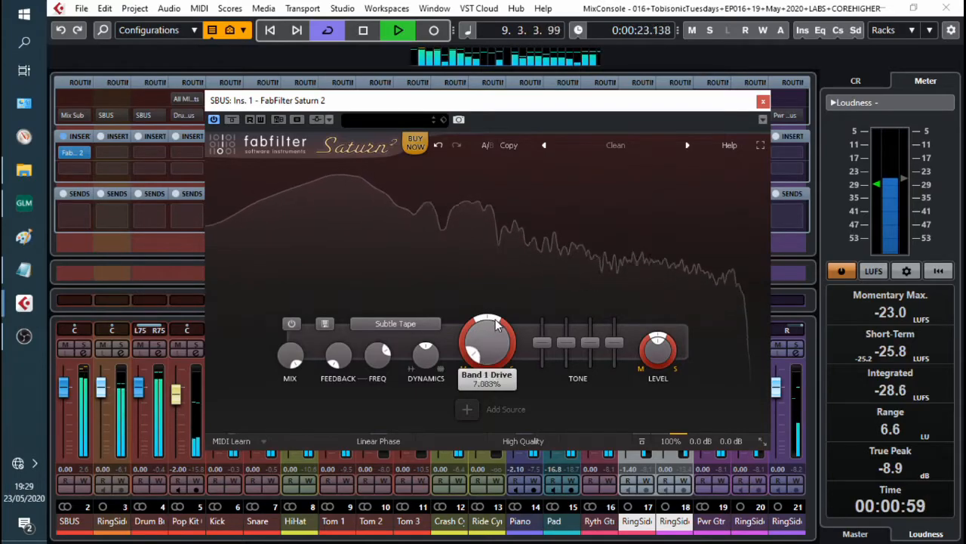
Step: Start playback and raise the SBUS band dynamics slightly
{"action": "mouse_move", "coordinate": [425, 360]}
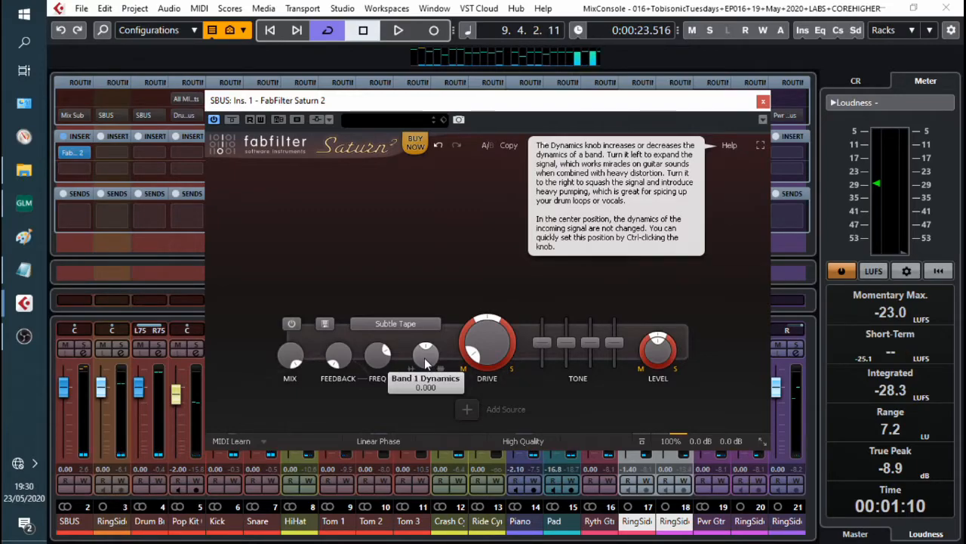
{"action": "key", "text": "space"}
{"action": "left_click_drag", "start_coordinate": [425, 360], "coordinate": [432, 339]}
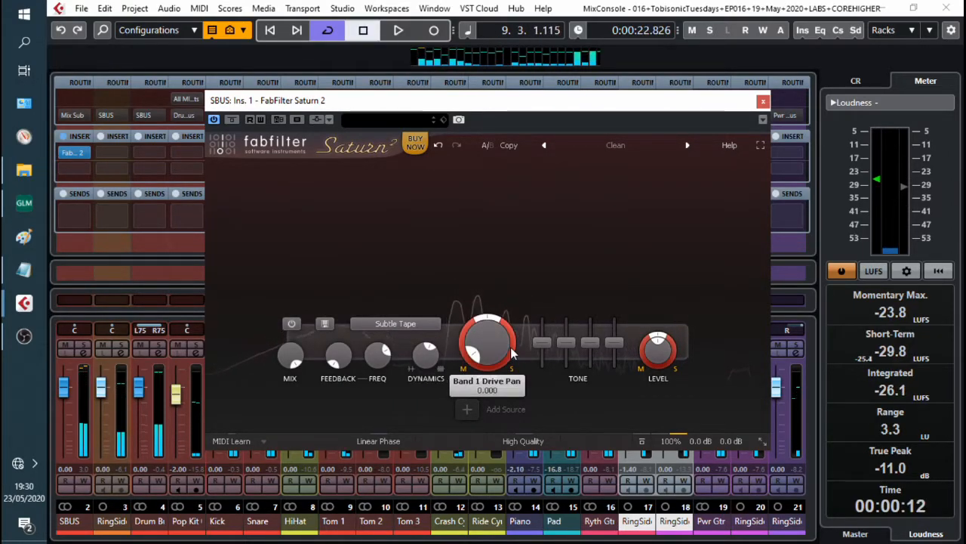
Step: Toggle playback to audition the saturated SBUS sound
{"action": "mouse_move", "coordinate": [512, 353]}
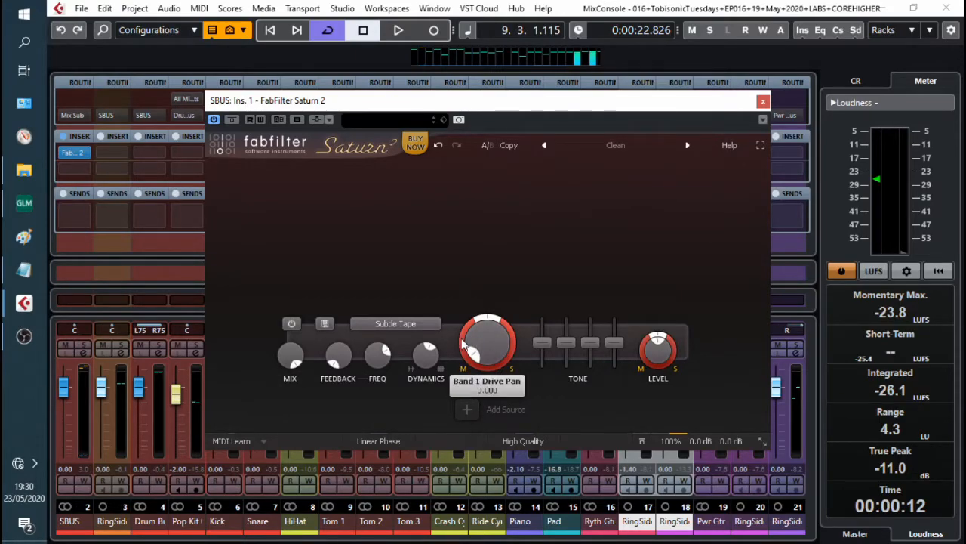
{"action": "key", "text": "space"}
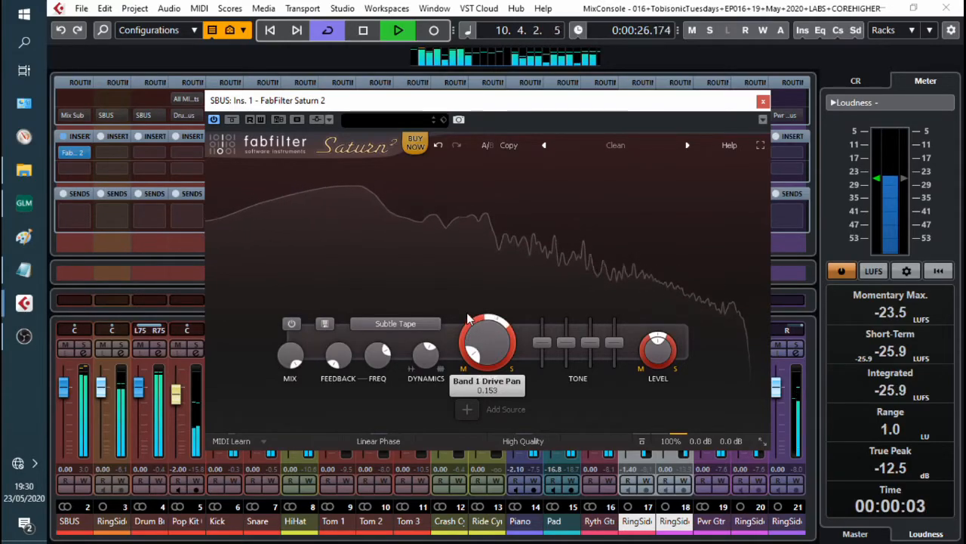
{"action": "key", "text": "space"}
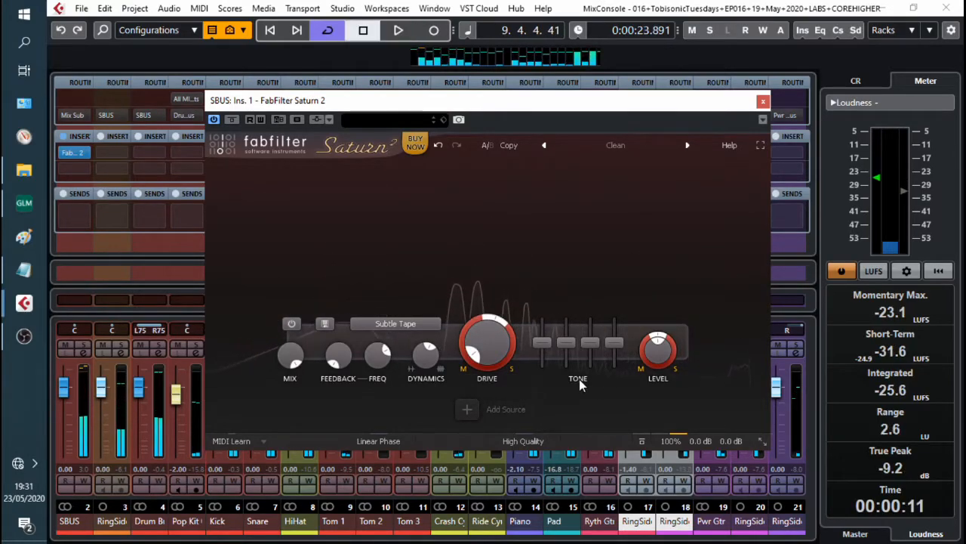
{"action": "key", "text": "space"}
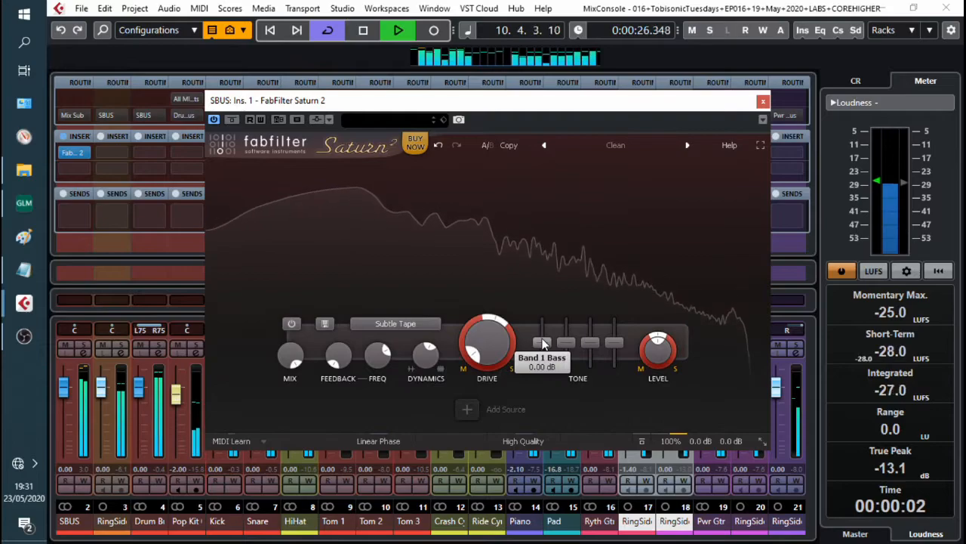
Step: Raise the SBUS band's bass tone slider
{"action": "left_click_drag", "start_coordinate": [542, 339], "coordinate": [616, 348]}
{"action": "left_click_drag", "start_coordinate": [548, 342], "coordinate": [575, 331]}
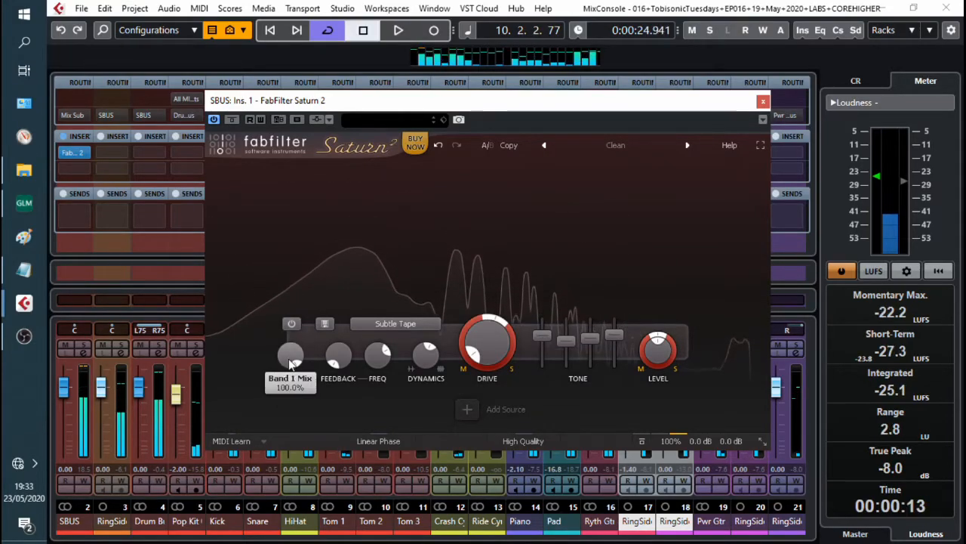
Step: Adjust the SBUS band's mix amount during playback
{"action": "key", "text": "space"}
{"action": "left_click_drag", "start_coordinate": [289, 358], "coordinate": [291, 385]}
{"action": "key", "text": "space"}
Step: Toggle the SBUS band off and back on during playback to compare the dry and saturated sound
{"action": "left_click", "coordinate": [290, 323]}
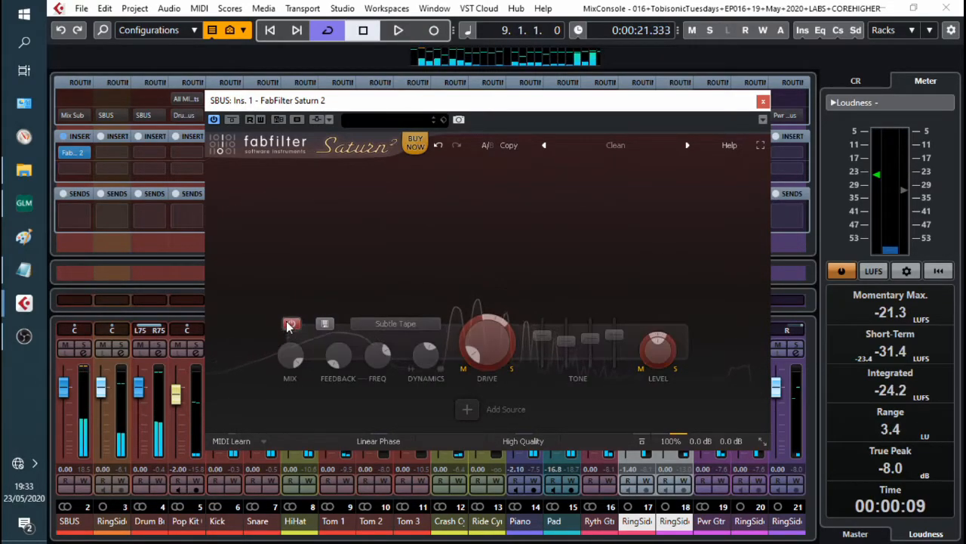
{"action": "key", "text": "space"}
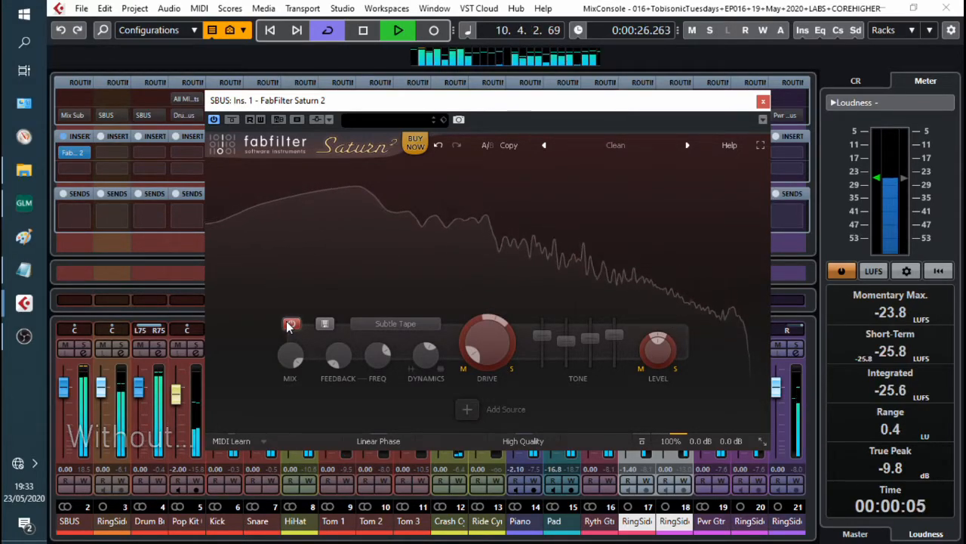
{"action": "key", "text": "space"}
{"action": "left_click", "coordinate": [291, 323]}
{"action": "key", "text": "space"}
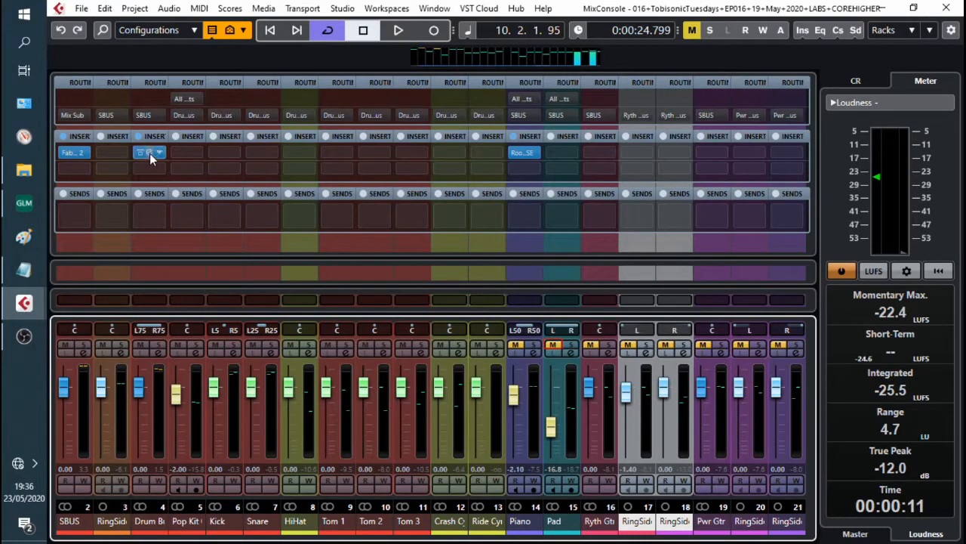
Step: Open the Drum Bus Saturn 2 insert and set its band style to Clean Tube
{"action": "left_click", "coordinate": [150, 154]}
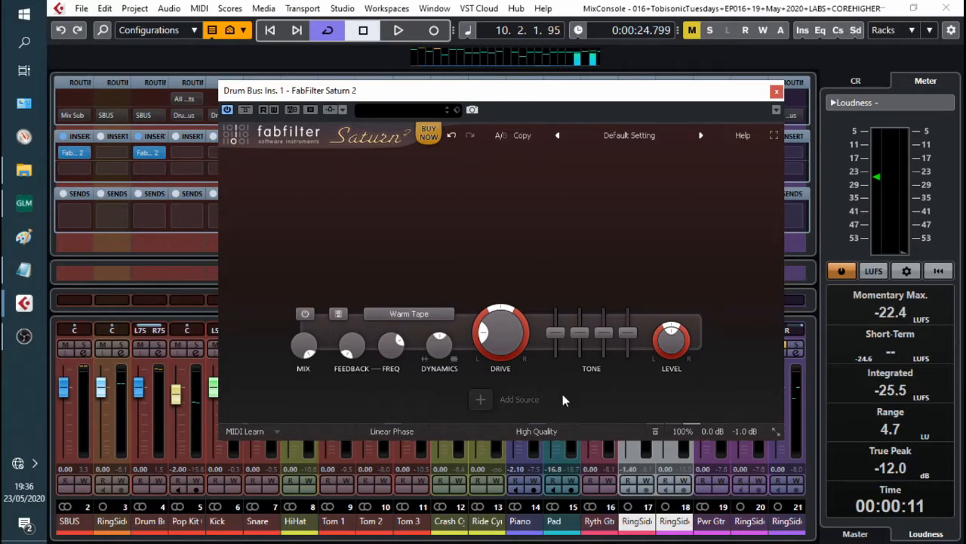
{"action": "key", "text": "space"}
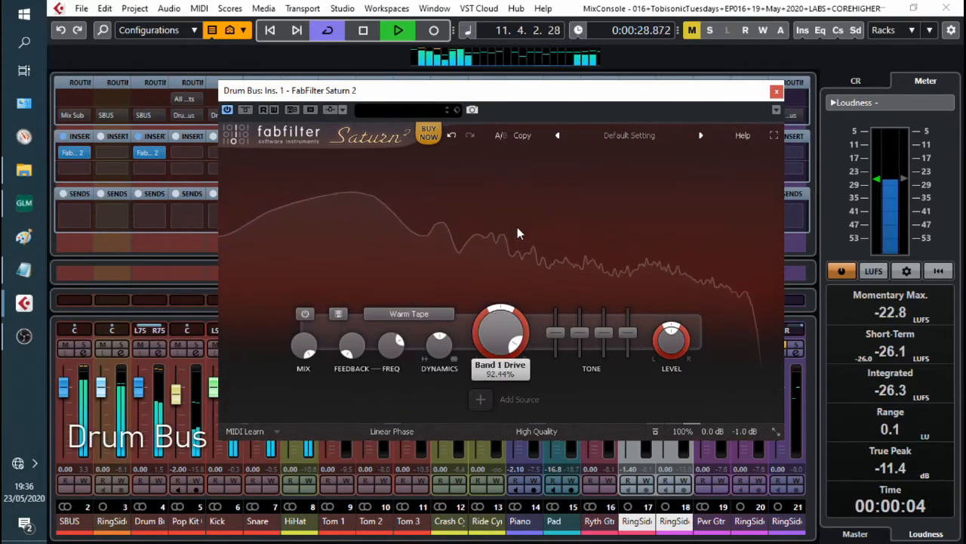
{"action": "left_click", "coordinate": [409, 313]}
{"action": "mouse_move", "coordinate": [398, 388]}
{"action": "left_click", "coordinate": [518, 345]}
Step: Set the Drum Bus band drive to about 5.5% during playback
{"action": "key", "text": "space"}
{"action": "mouse_move", "coordinate": [499, 334]}
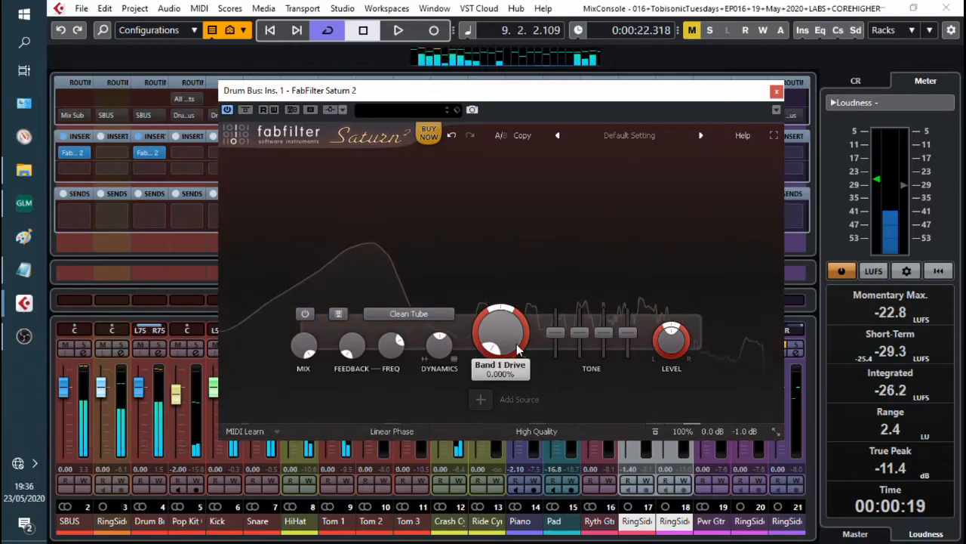
{"action": "key", "text": "space"}
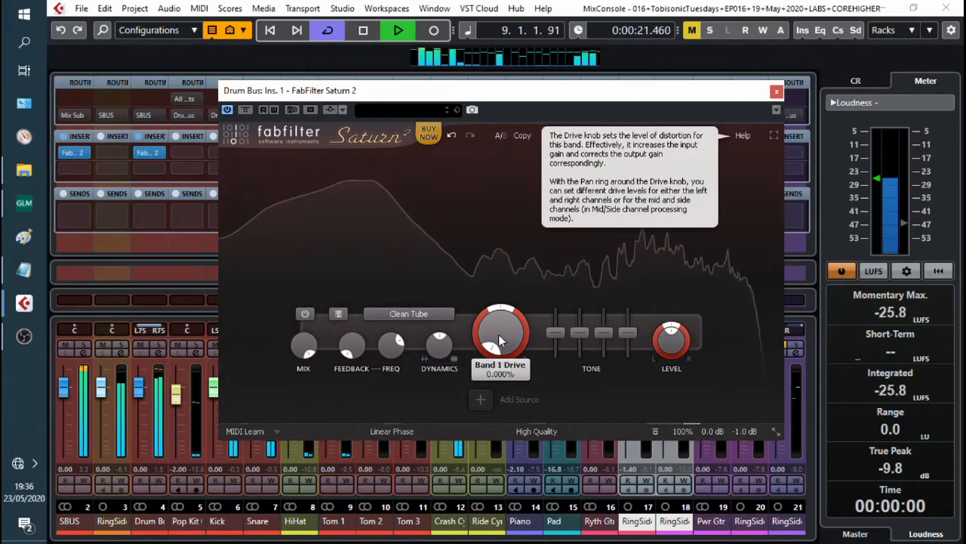
{"action": "left_click_drag", "start_coordinate": [499, 320], "coordinate": [504, 312]}
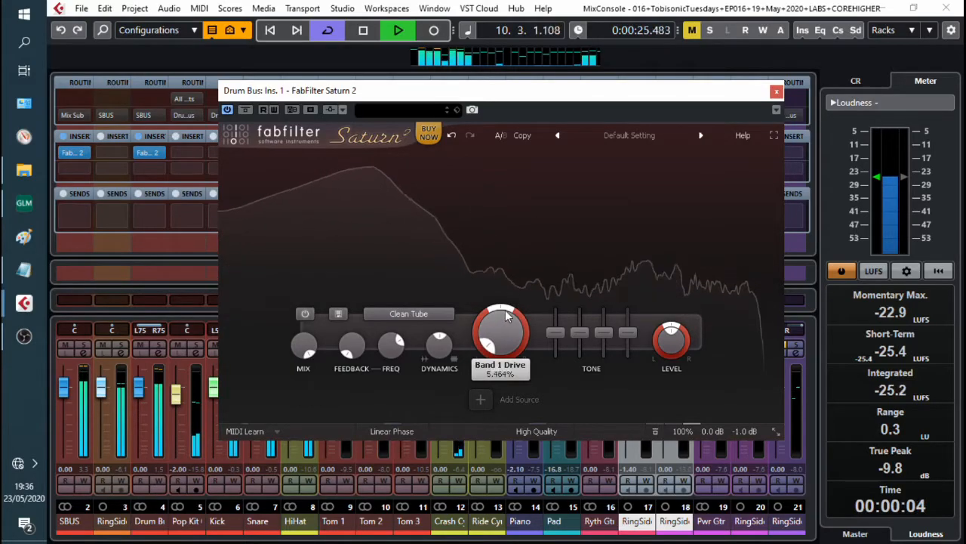
Step: Raise the Drum Bus band dynamics to about 0.104
{"action": "mouse_move", "coordinate": [444, 344]}
{"action": "left_click_drag", "start_coordinate": [445, 345], "coordinate": [453, 335]}
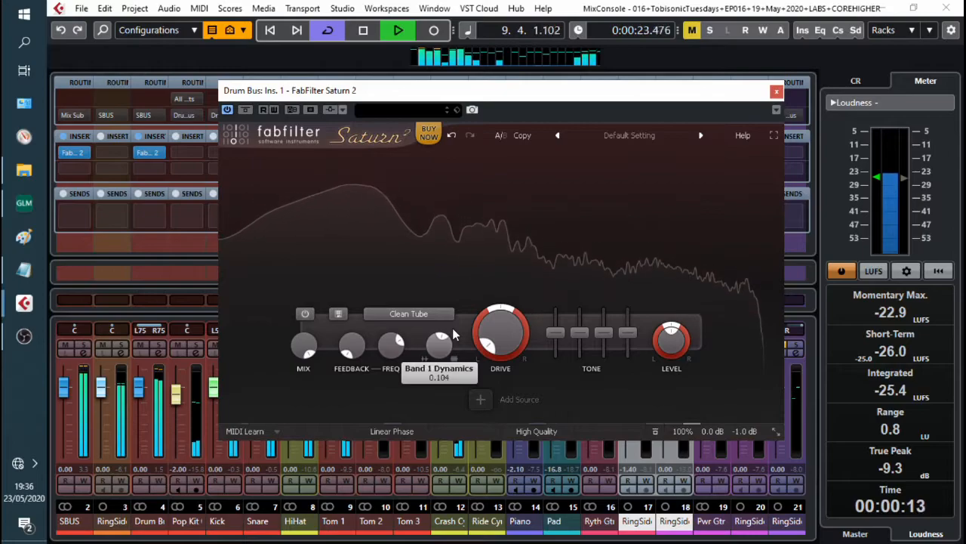
Step: Shape the Drum Bus tone with bass at about +5 dB, a slight treble boost and presence at about -0.2 dB
{"action": "mouse_move", "coordinate": [558, 331]}
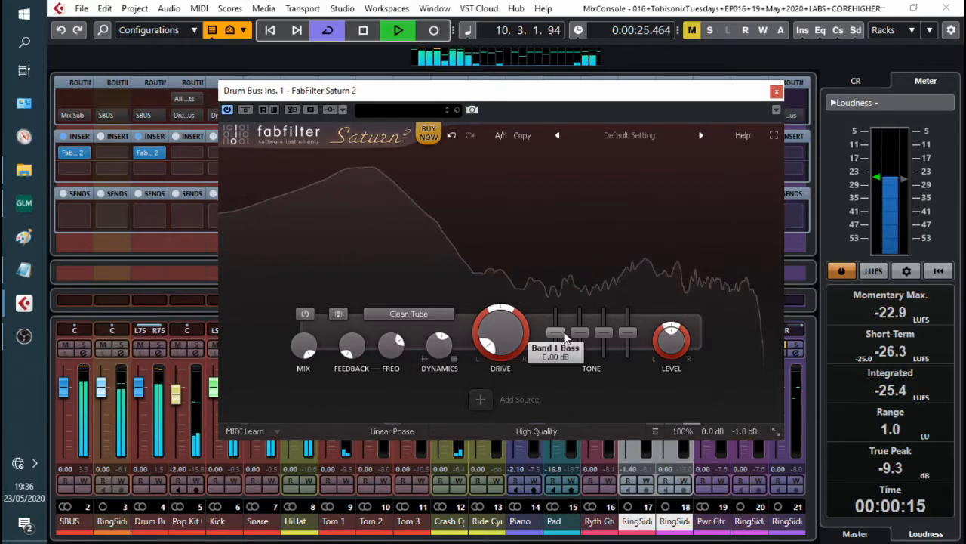
{"action": "left_click_drag", "start_coordinate": [558, 332], "coordinate": [559, 323]}
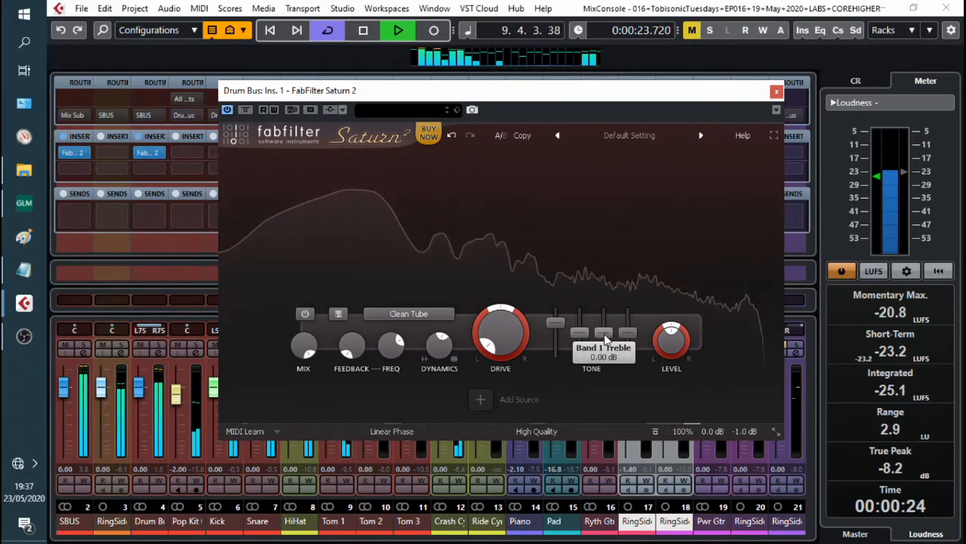
{"action": "left_click_drag", "start_coordinate": [609, 333], "coordinate": [613, 331]}
{"action": "left_click_drag", "start_coordinate": [628, 333], "coordinate": [628, 337]}
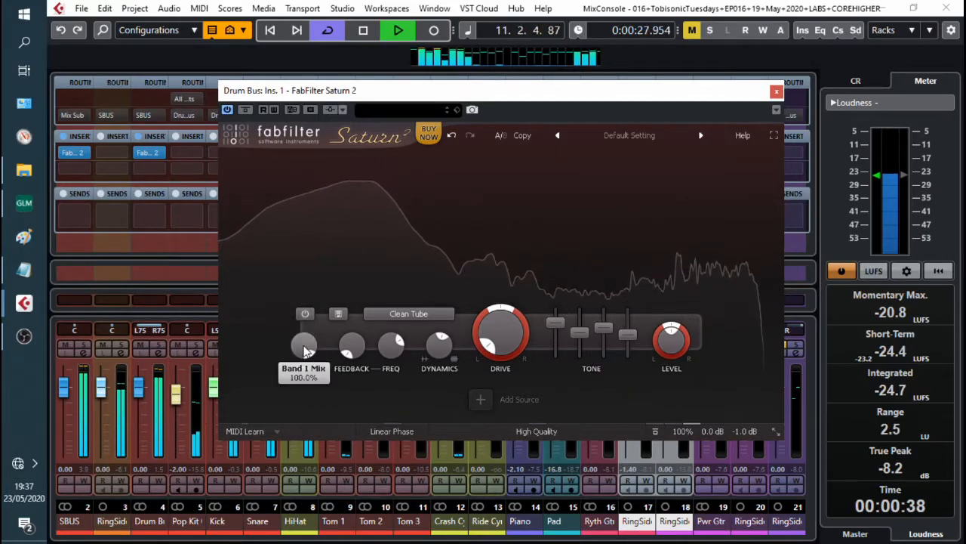
Step: Lower the Drum Bus band mix slightly and resume playback
{"action": "left_click_drag", "start_coordinate": [304, 348], "coordinate": [306, 358]}
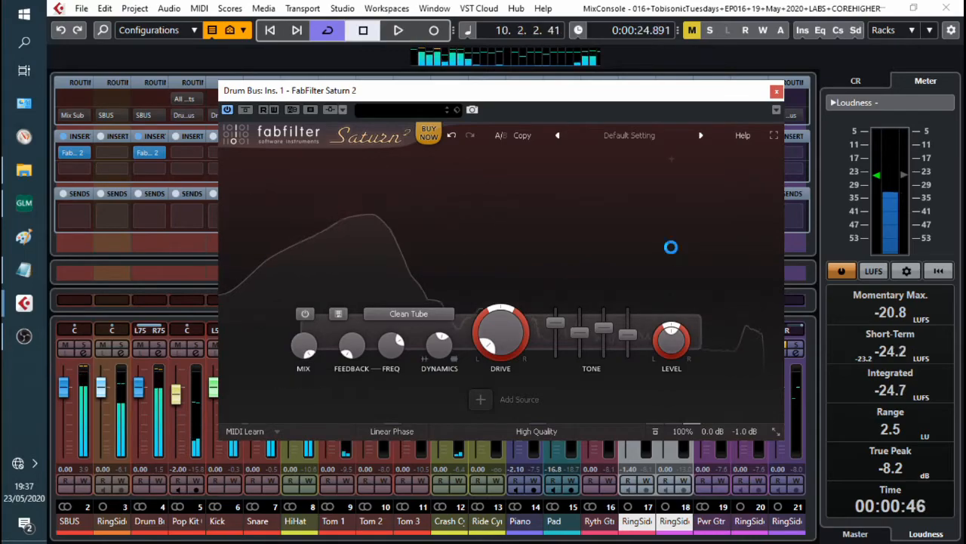
{"action": "key", "text": "space"}
Step: Bypass the Drum Bus Saturn 2 plugin during playback to compare
{"action": "left_click", "coordinate": [246, 109]}
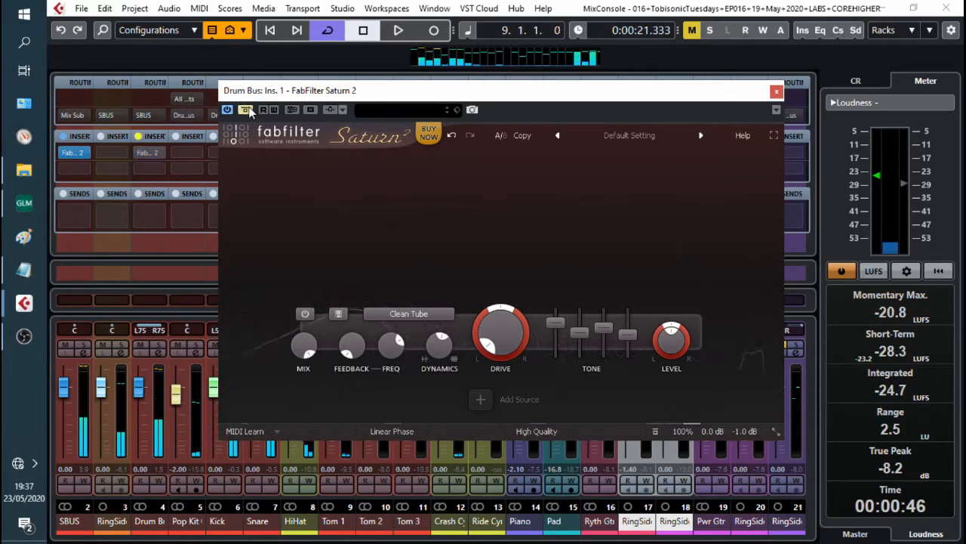
{"action": "key", "text": "space"}
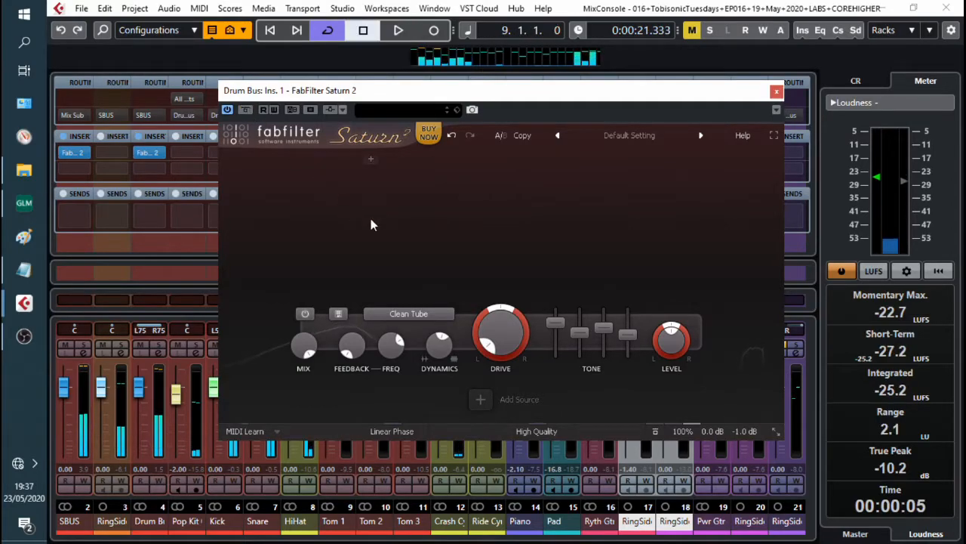
{"action": "key", "text": "space"}
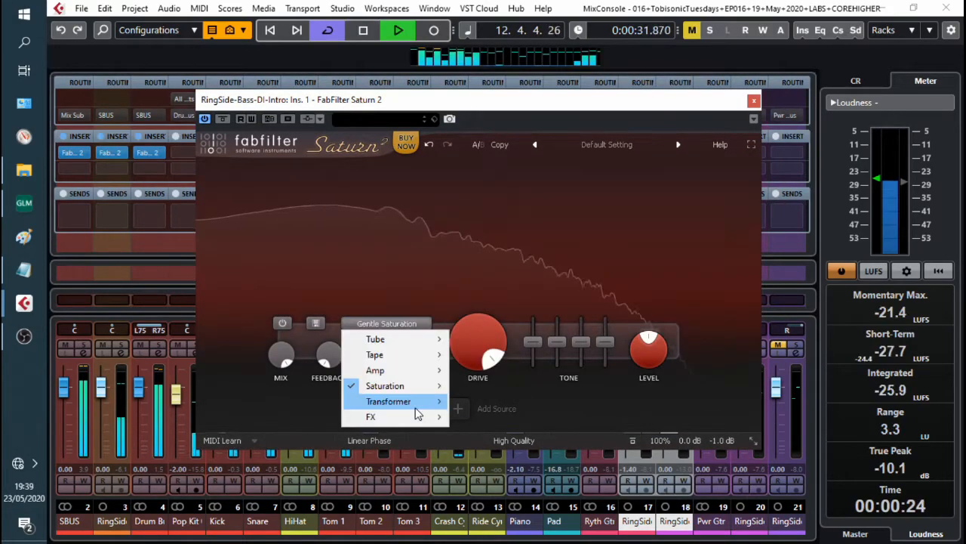
Step: Set the bass DI channel's Saturn 2 style to Gentle Transformer
{"action": "mouse_move", "coordinate": [389, 401]}
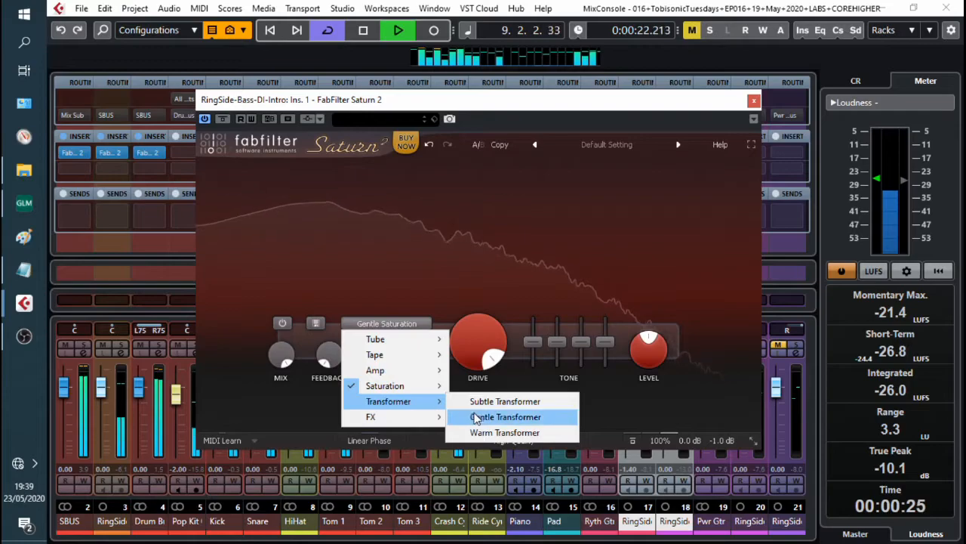
{"action": "left_click", "coordinate": [477, 418]}
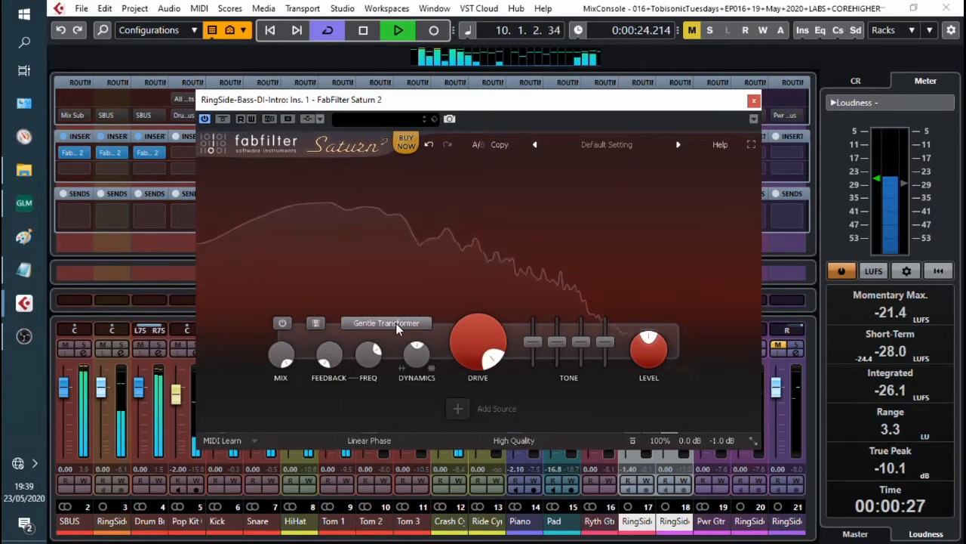
Step: Switch the bass DI channel's Saturn 2 style to Warm Transformer
{"action": "left_click", "coordinate": [396, 323]}
{"action": "mouse_move", "coordinate": [407, 401]}
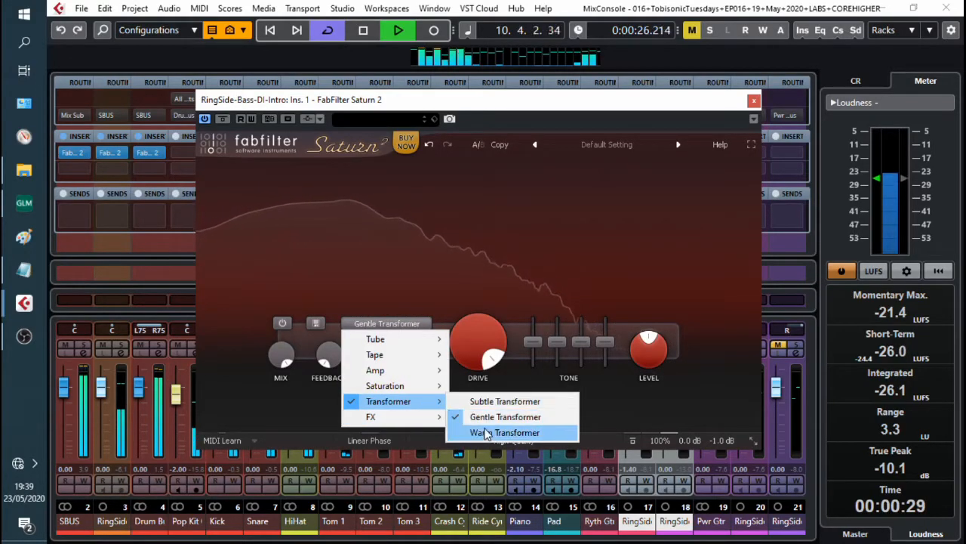
{"action": "left_click", "coordinate": [484, 435]}
Step: Set the bass DI channel's Saturn 2 style to Subtle Transformer
{"action": "left_click", "coordinate": [397, 323]}
{"action": "mouse_move", "coordinate": [443, 408]}
{"action": "left_click", "coordinate": [482, 400]}
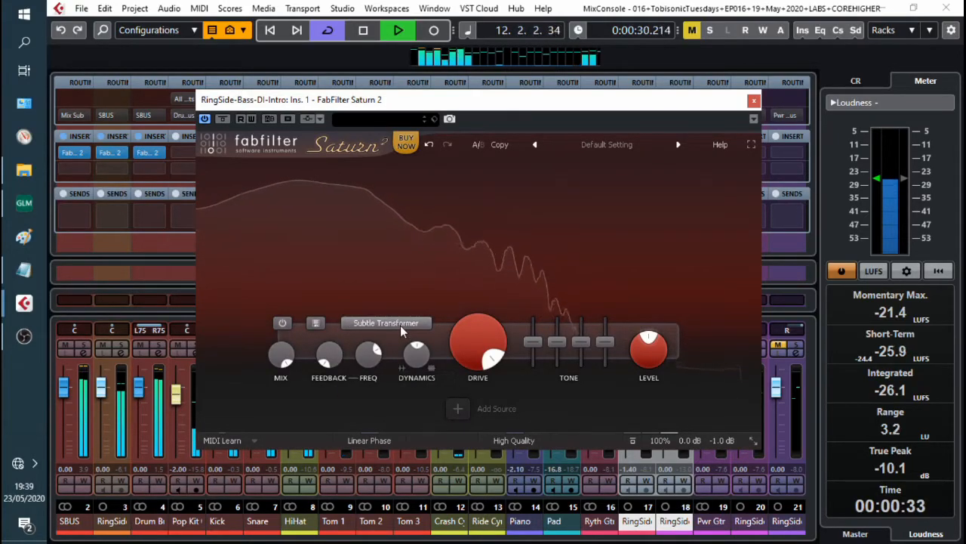
Step: Set the bass DI band drive to about 68% while comparing it against zero drive in playback
{"action": "mouse_move", "coordinate": [476, 340]}
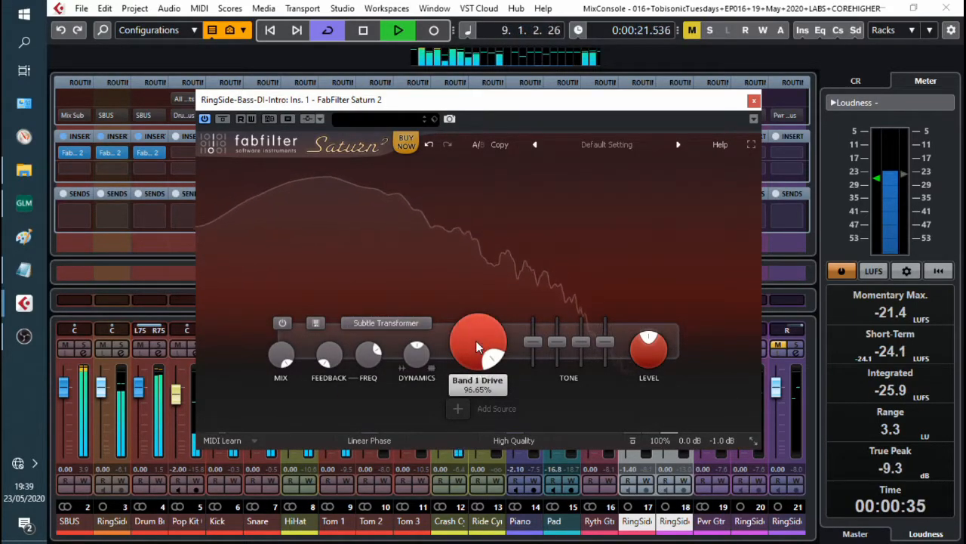
{"action": "key", "text": "space"}
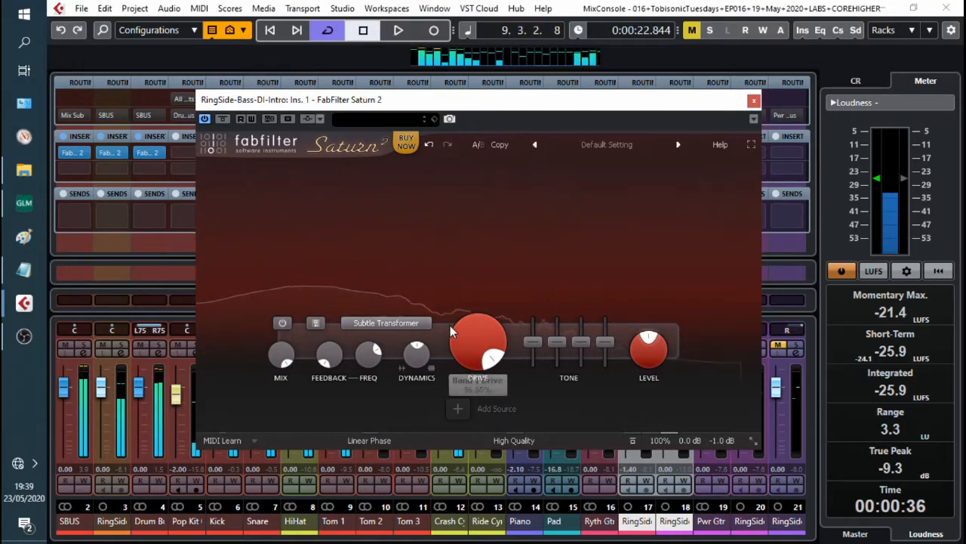
{"action": "left_click_drag", "start_coordinate": [462, 325], "coordinate": [495, 366]}
{"action": "key", "text": "space"}
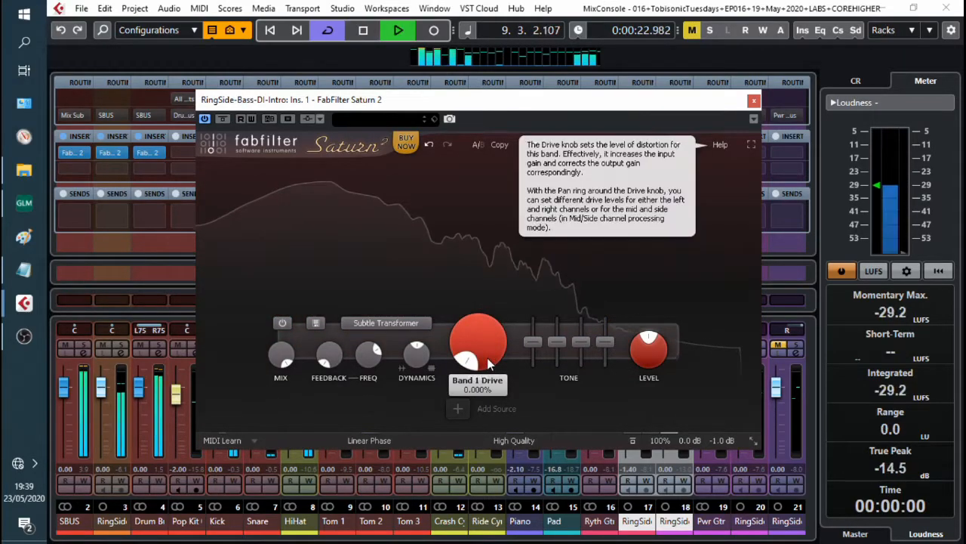
{"action": "left_click_drag", "start_coordinate": [492, 335], "coordinate": [508, 297]}
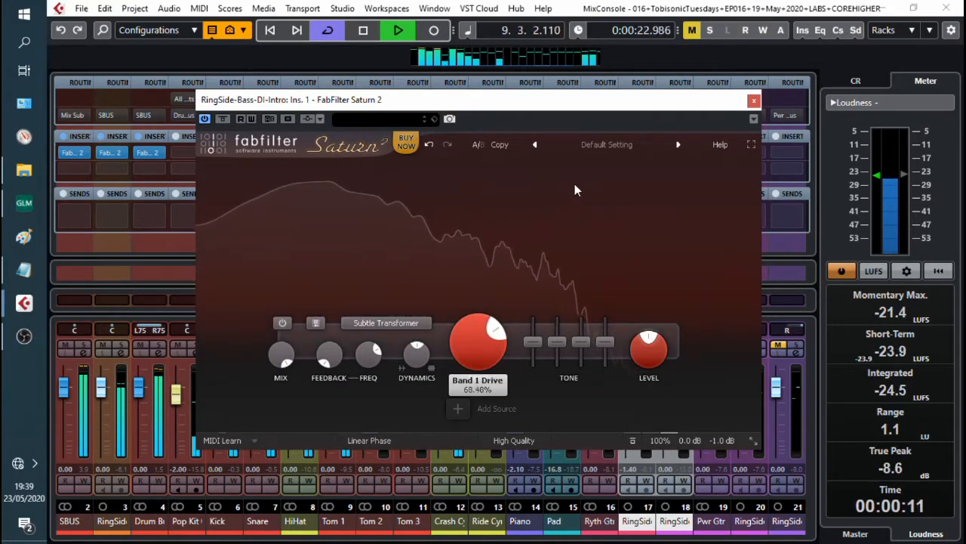
{"action": "key", "text": "space"}
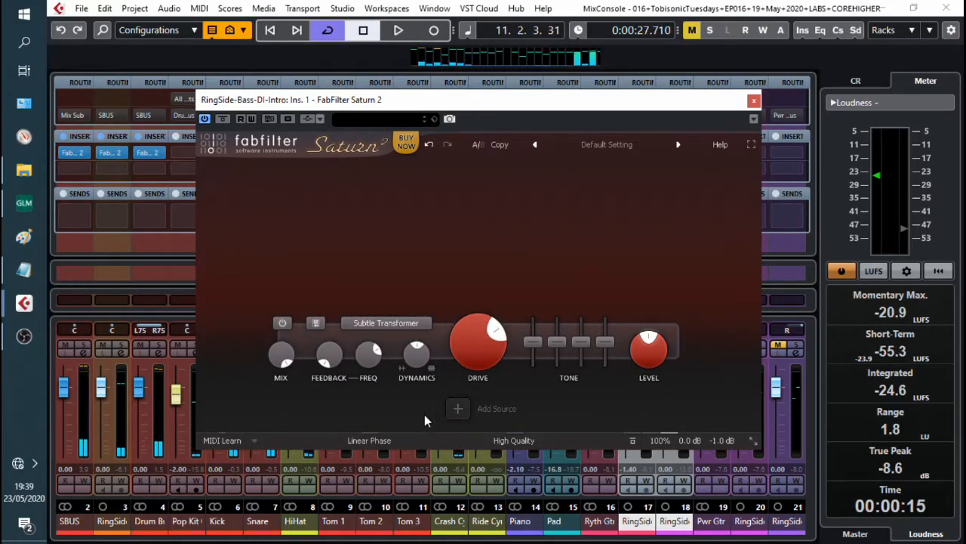
Step: Raise the bass DI band's mid tone to about +2.7 dB during playback
{"action": "key", "text": "space"}
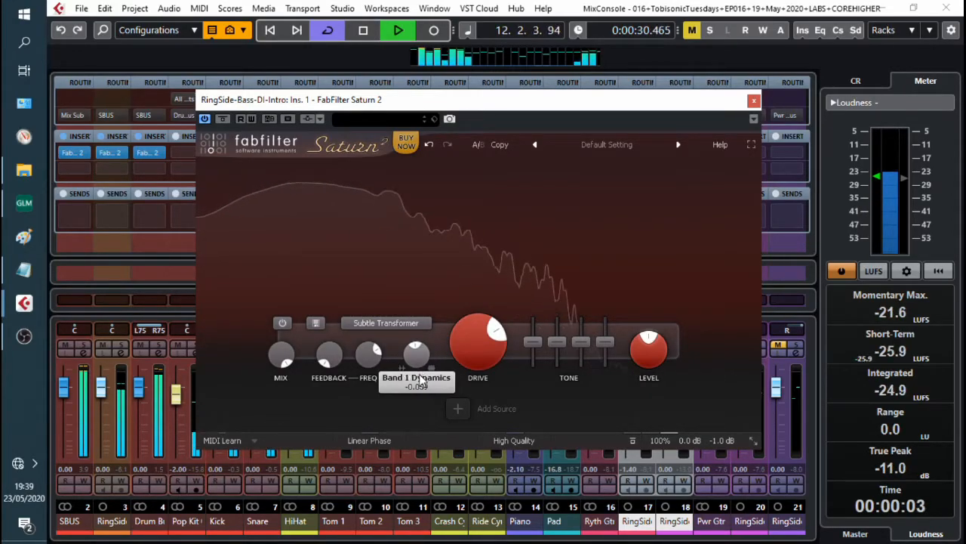
{"action": "key", "text": "space"}
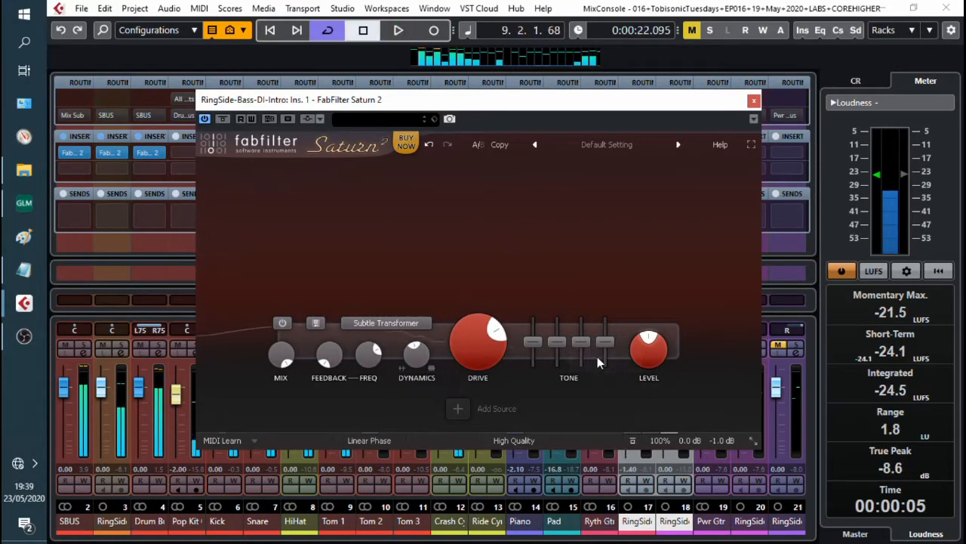
{"action": "key", "text": "space"}
{"action": "left_click_drag", "start_coordinate": [557, 342], "coordinate": [563, 338]}
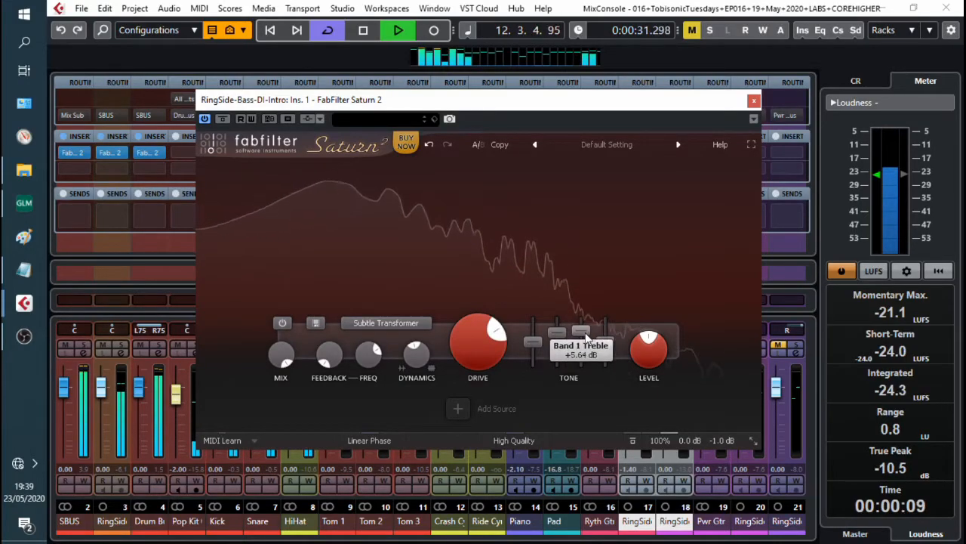
Step: Lower the bass DI presence to about -3.2 dB and set the bass tone to about -0.2 dB
{"action": "left_click_drag", "start_coordinate": [587, 337], "coordinate": [606, 349]}
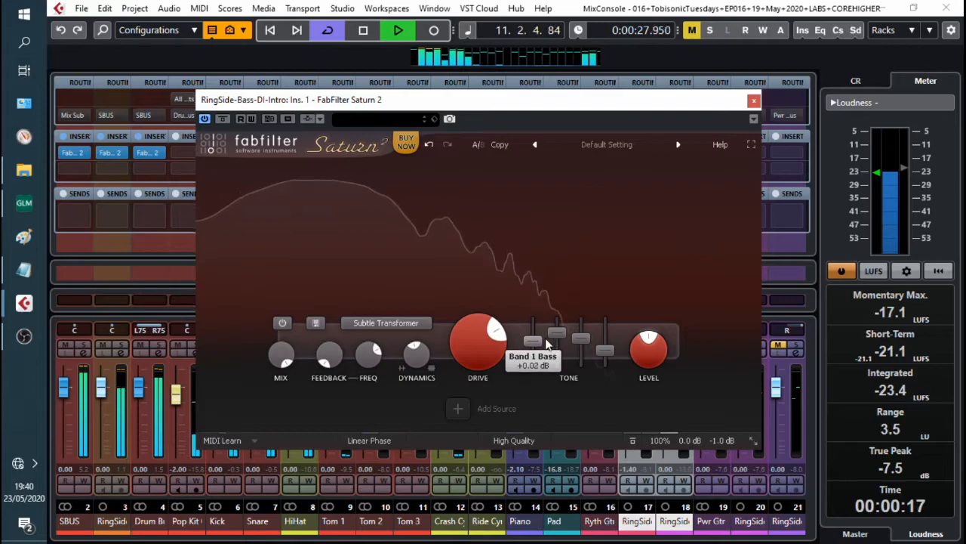
{"action": "left_click_drag", "start_coordinate": [546, 339], "coordinate": [546, 341]}
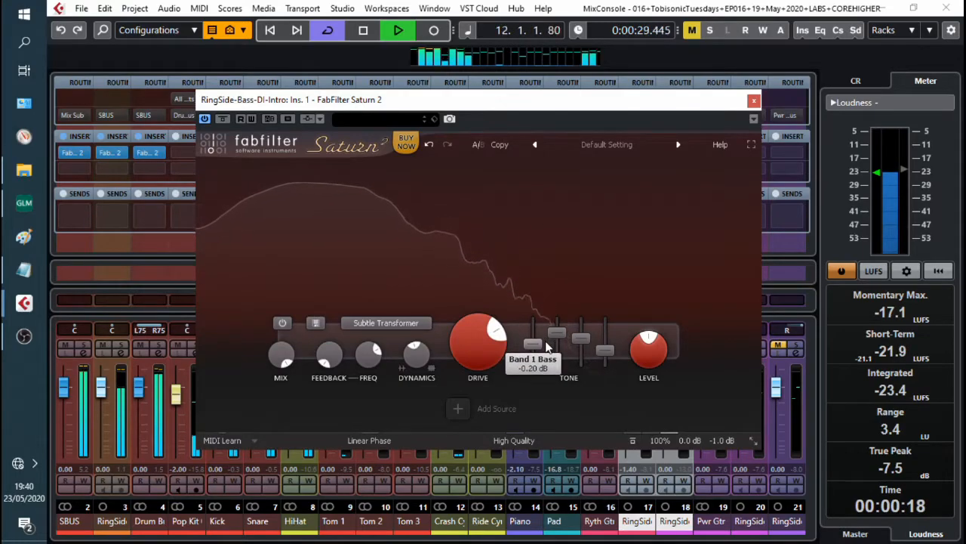
{"action": "key", "text": "space"}
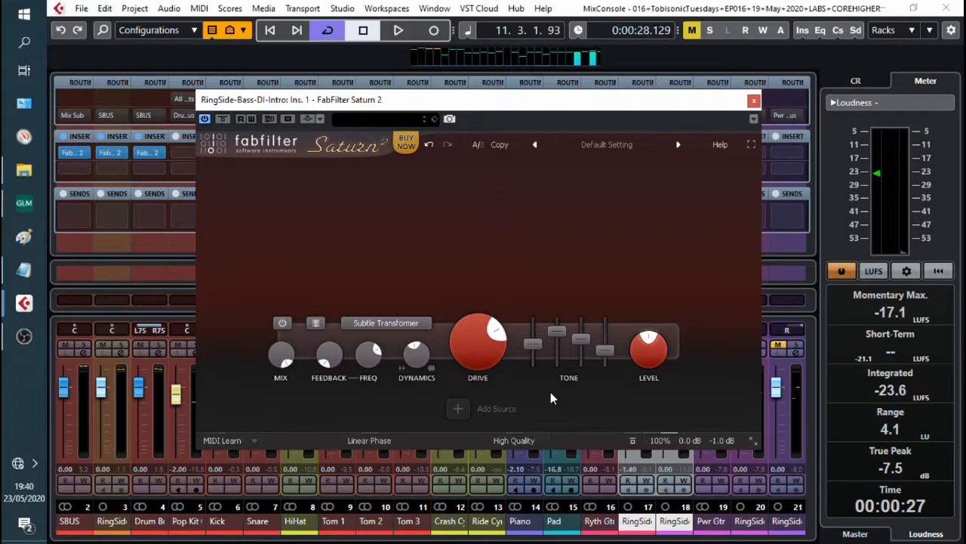
Step: Lower the bass DI band mix slightly during playback
{"action": "mouse_move", "coordinate": [280, 356]}
{"action": "key", "text": "space"}
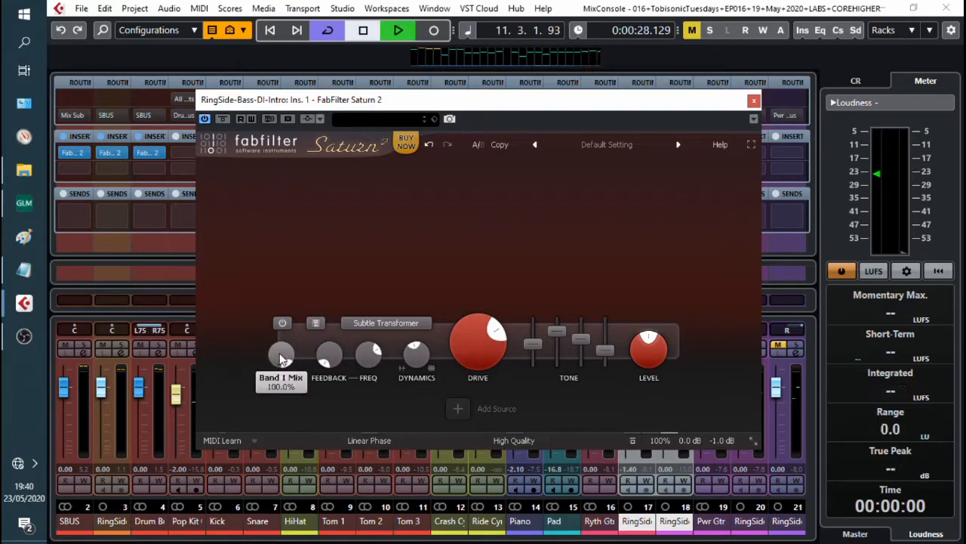
{"action": "left_click_drag", "start_coordinate": [280, 357], "coordinate": [279, 369]}
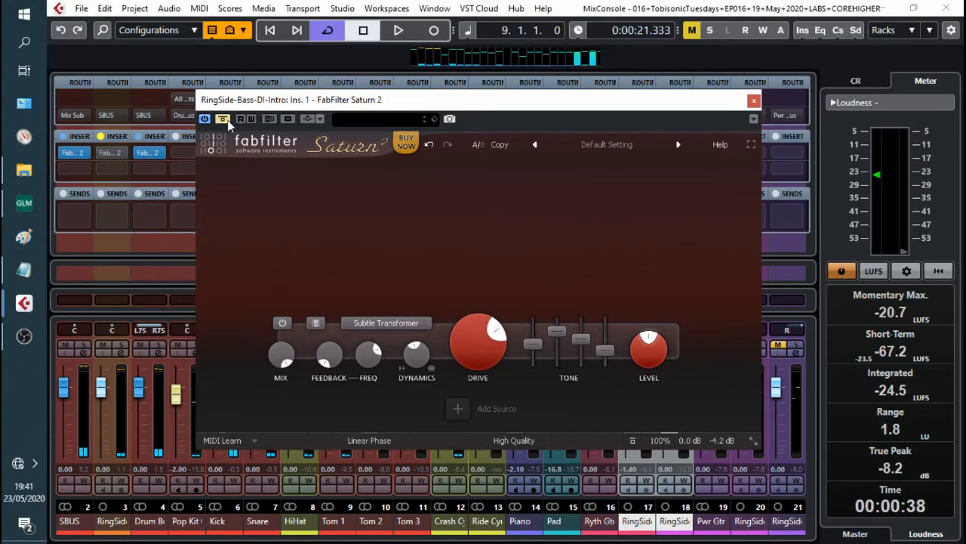
Step: Compare the bass DI playback with Saturn 2 bypassed and active
{"action": "key", "text": "space"}
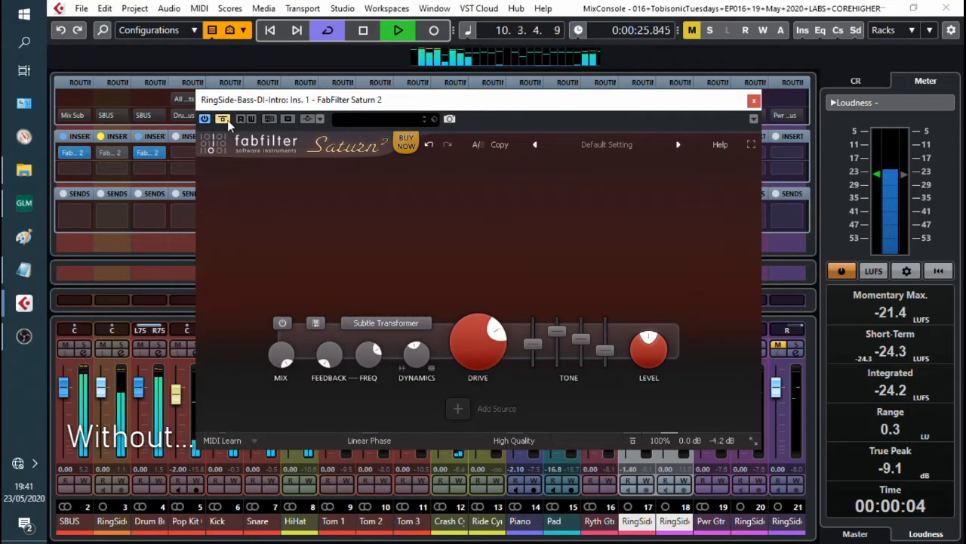
{"action": "key", "text": "space"}
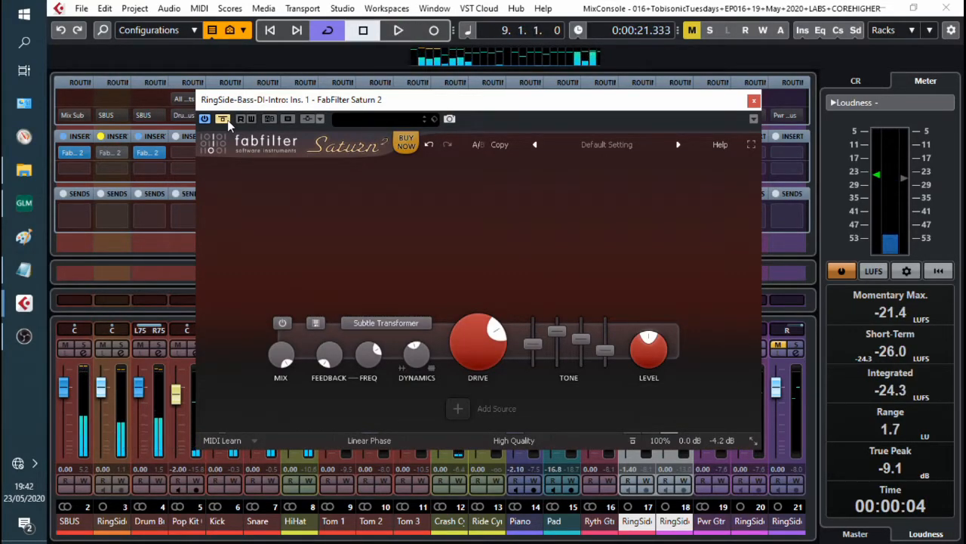
{"action": "key", "text": "space"}
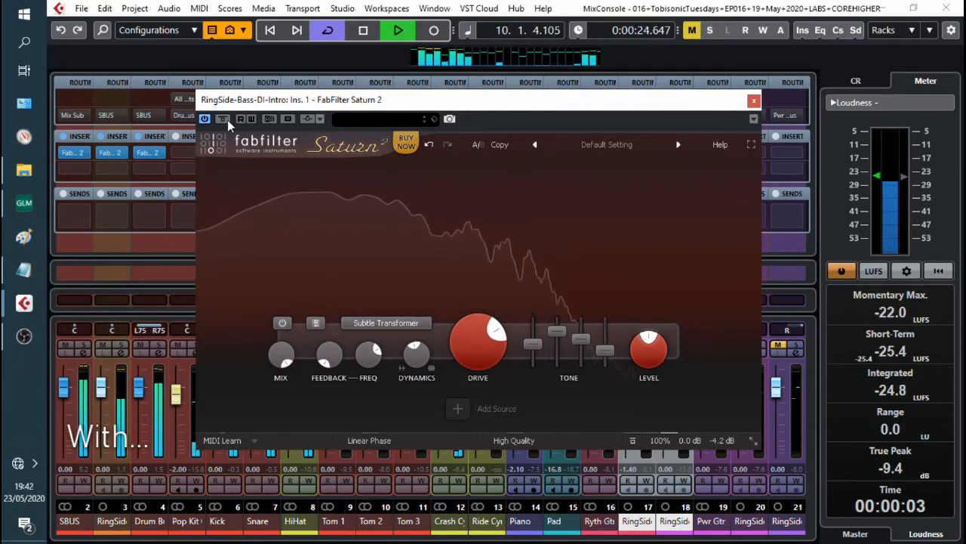
{"action": "key", "text": "space"}
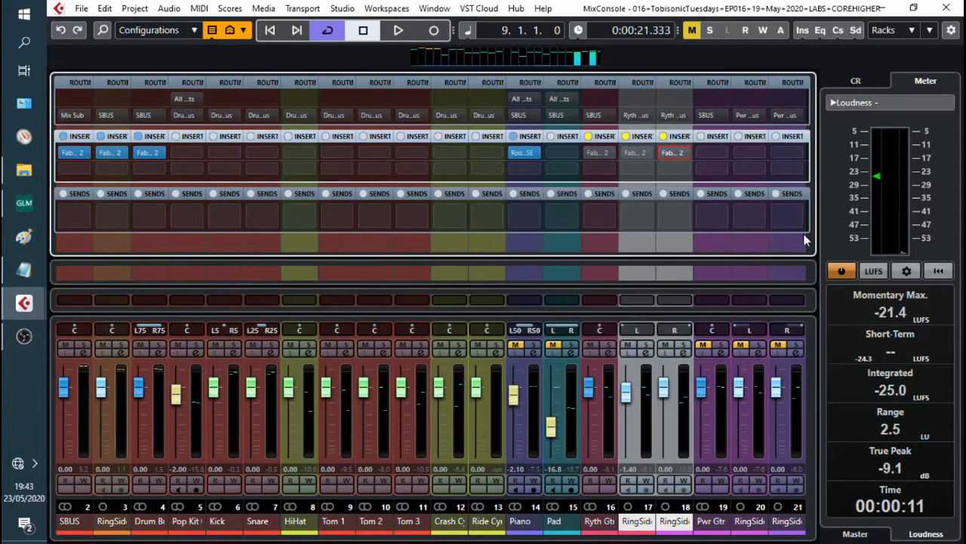
Step: Select the two RingSide rhythm guitar DI channels and play them without effects
{"action": "left_click", "coordinate": [645, 419]}
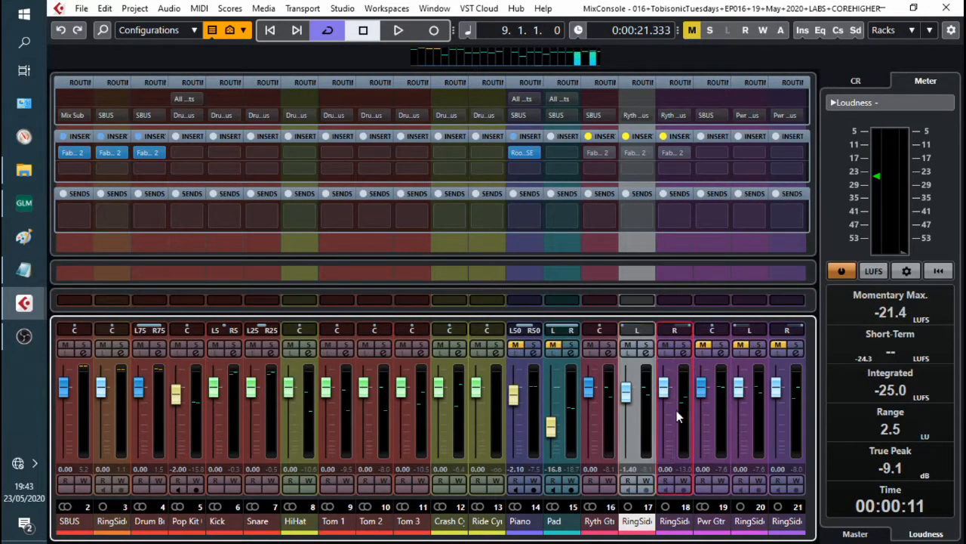
{"action": "left_click", "coordinate": [684, 420]}
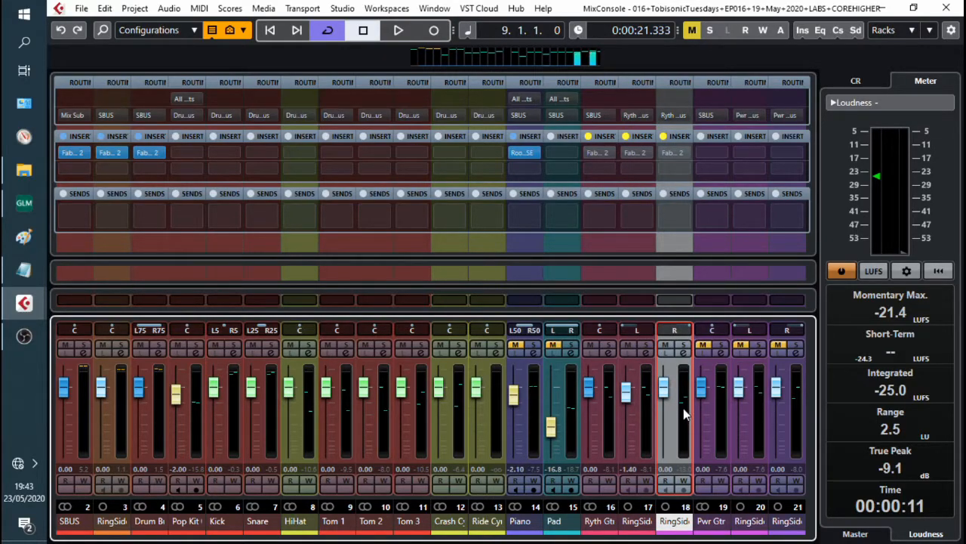
{"action": "left_click", "coordinate": [634, 430]}
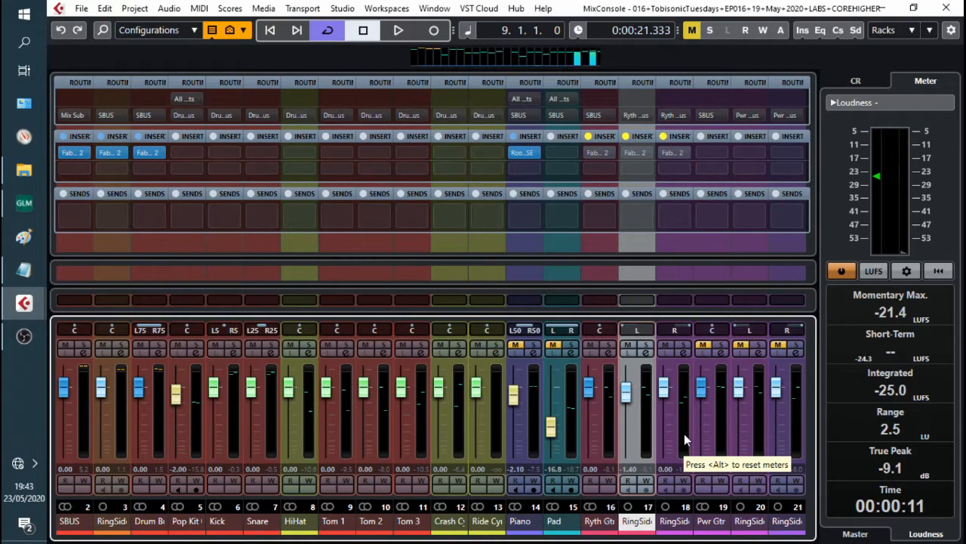
{"action": "key", "text": "space"}
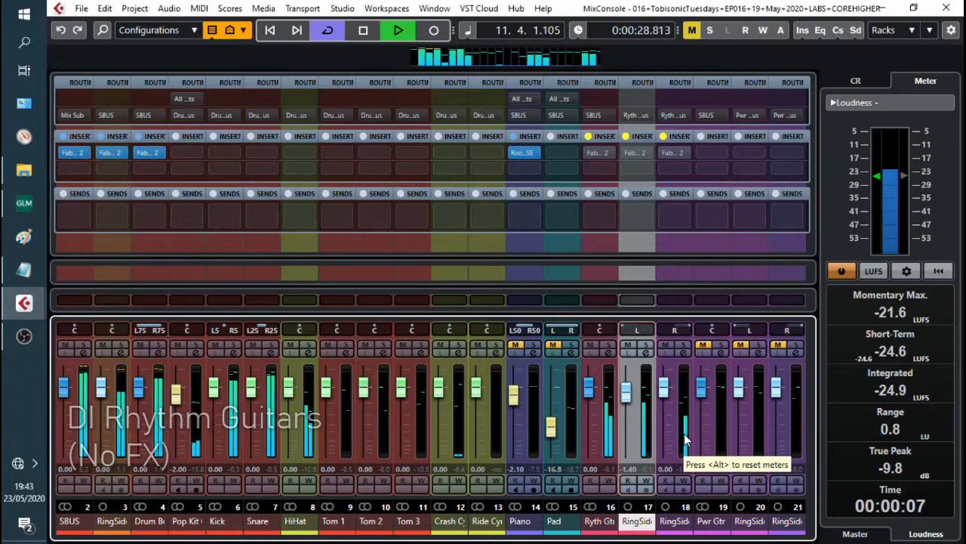
{"action": "key", "text": "space"}
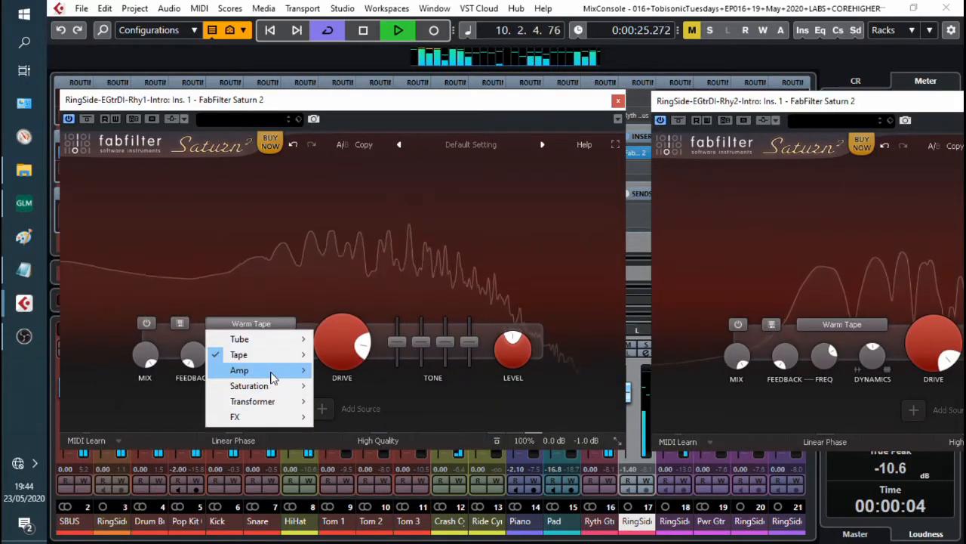
Step: Set the first rhythm guitar's Saturn 2 style to American Tweed Amp
{"action": "mouse_move", "coordinate": [272, 378]}
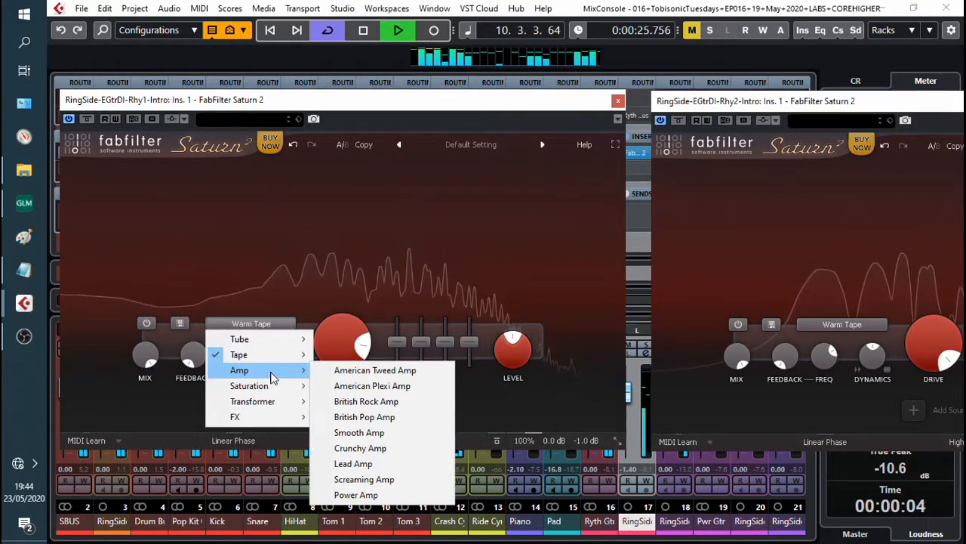
{"action": "left_click", "coordinate": [365, 373]}
Step: Audition the American Plexi Amp and British Pop Amp styles on the second rhythm guitar's Saturn 2
{"action": "left_click", "coordinate": [833, 325]}
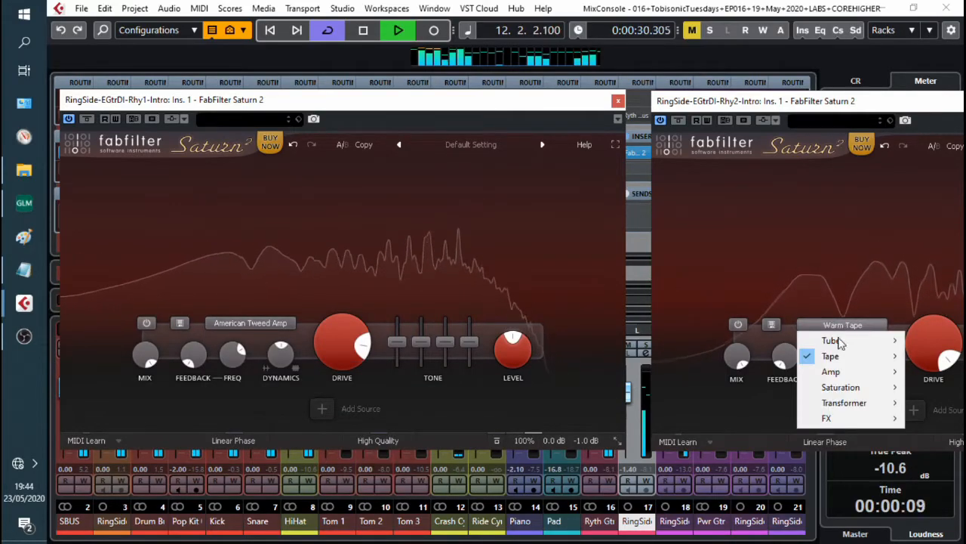
{"action": "mouse_move", "coordinate": [830, 371]}
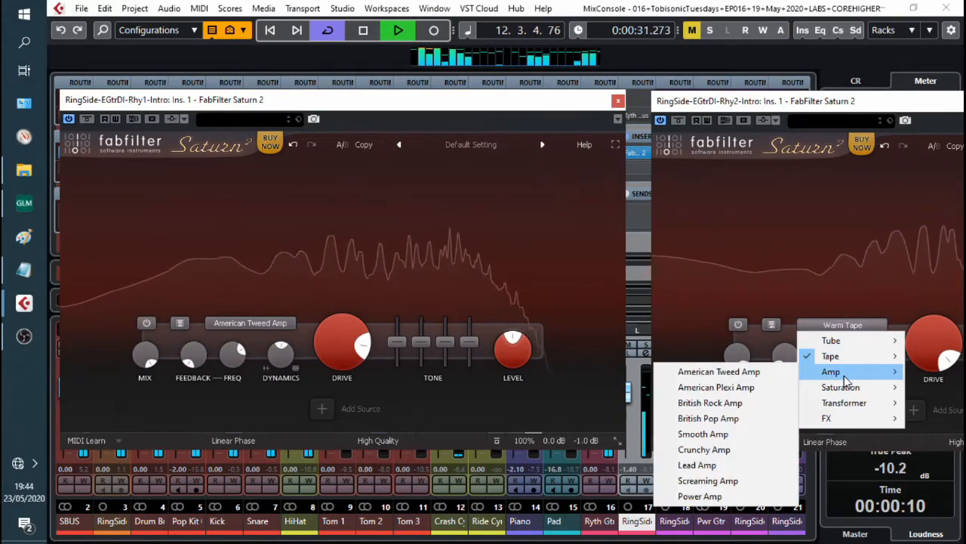
{"action": "left_click", "coordinate": [706, 389]}
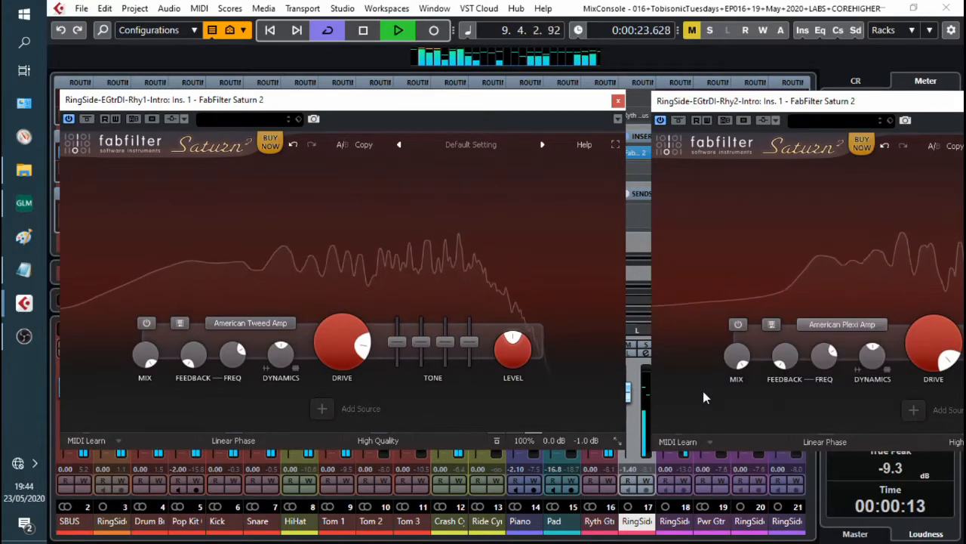
{"action": "left_click", "coordinate": [841, 324]}
{"action": "mouse_move", "coordinate": [830, 371]}
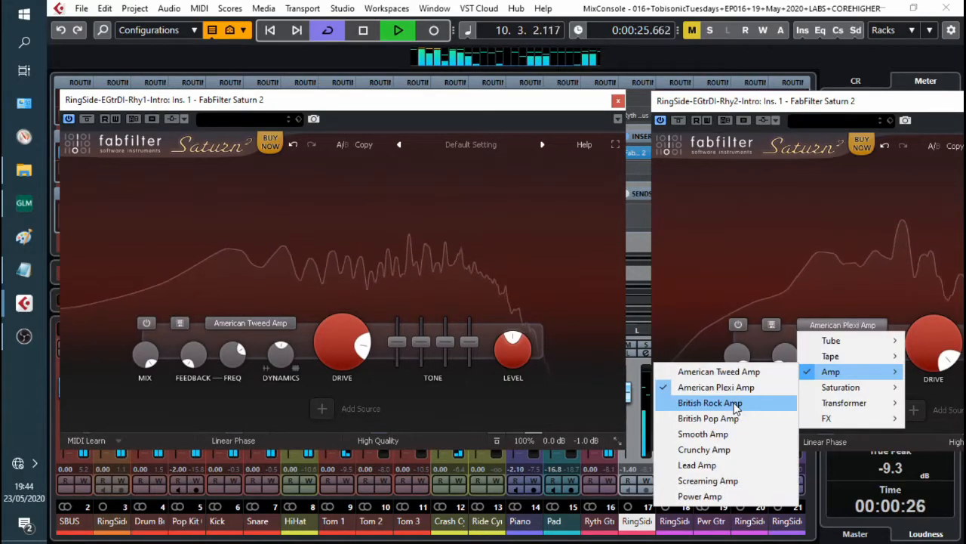
{"action": "left_click", "coordinate": [733, 400]}
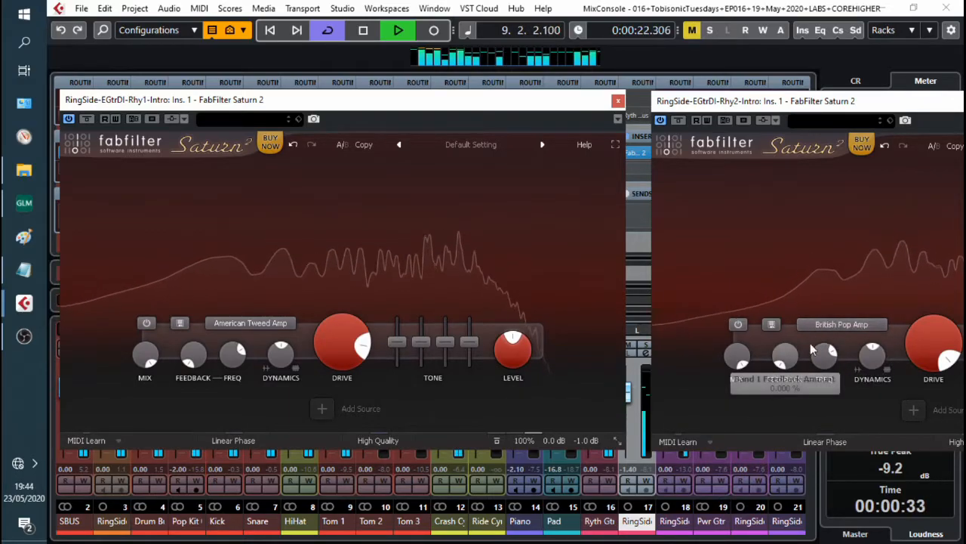
Step: Set the second rhythm guitar's Saturn 2 style to Smooth Amp
{"action": "left_click", "coordinate": [834, 323]}
{"action": "mouse_move", "coordinate": [831, 371]}
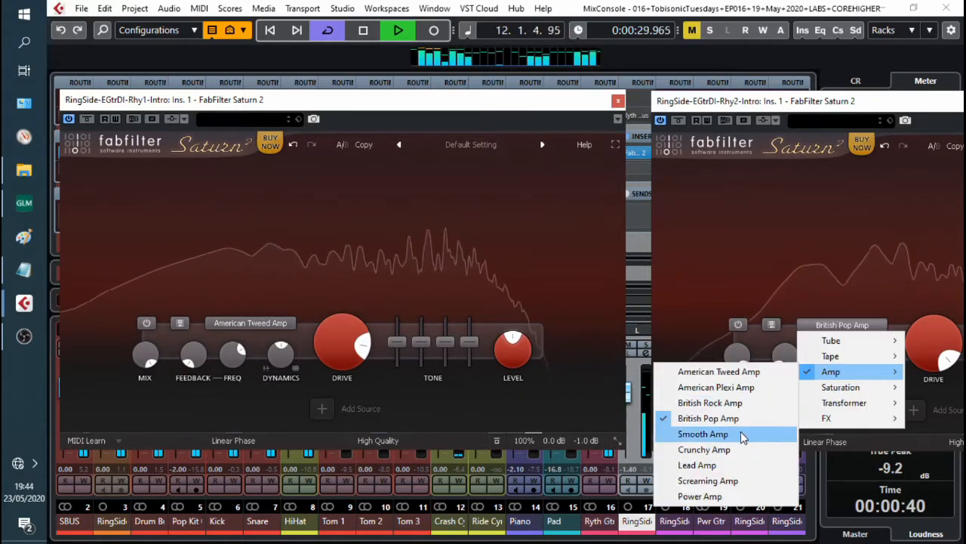
{"action": "left_click", "coordinate": [740, 431]}
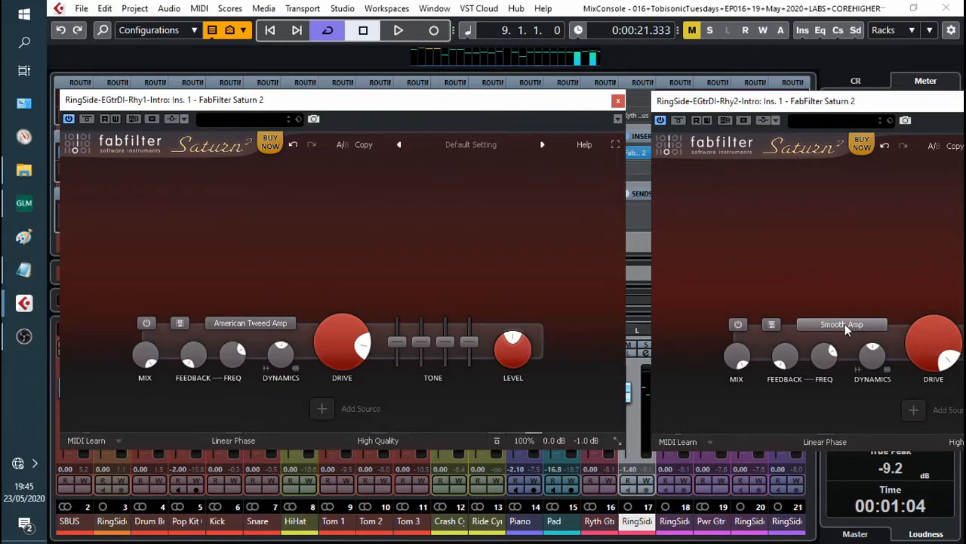
Step: Lower the second guitar's drive to about 13% and set the first guitar's dynamics to about 0.12 during playback
{"action": "key", "text": "space"}
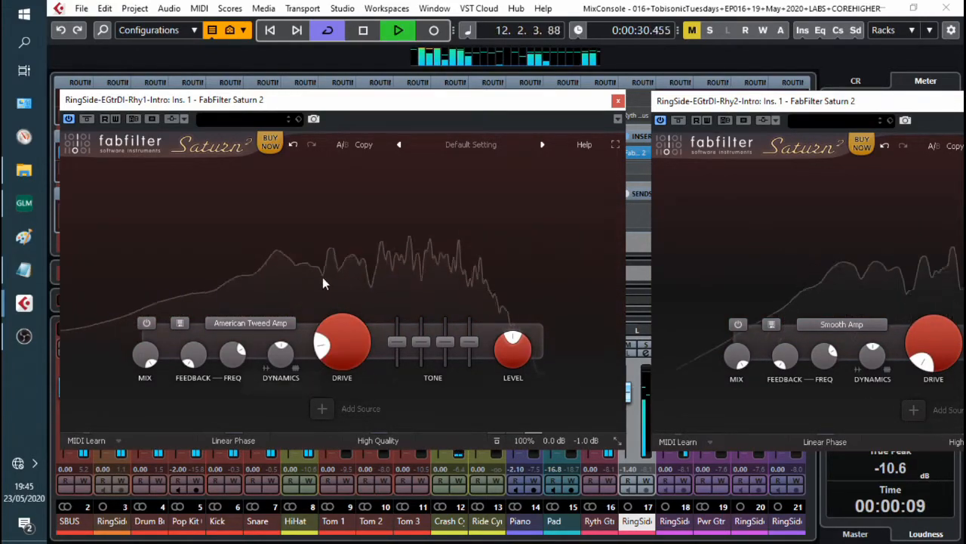
{"action": "left_click_drag", "start_coordinate": [918, 331], "coordinate": [921, 294]}
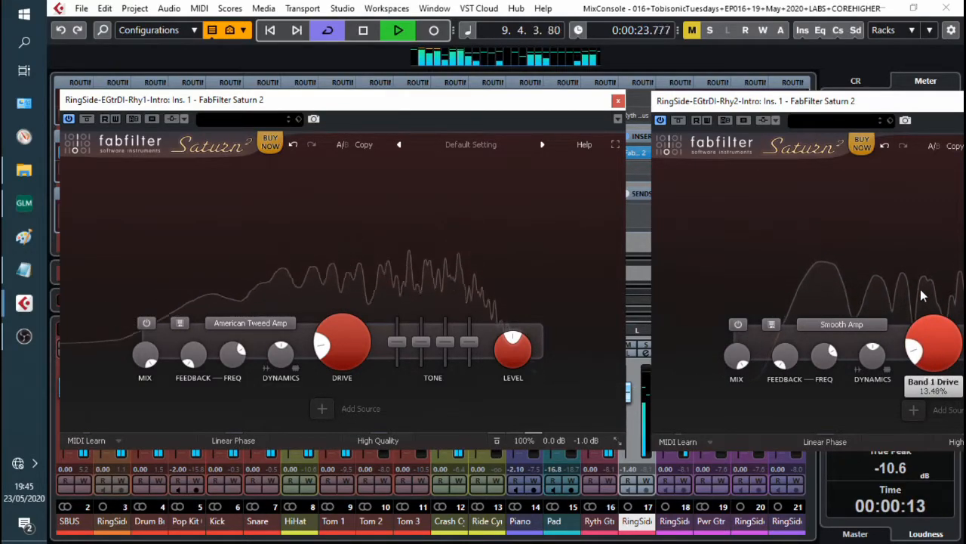
{"action": "left_click_drag", "start_coordinate": [288, 345], "coordinate": [318, 343]}
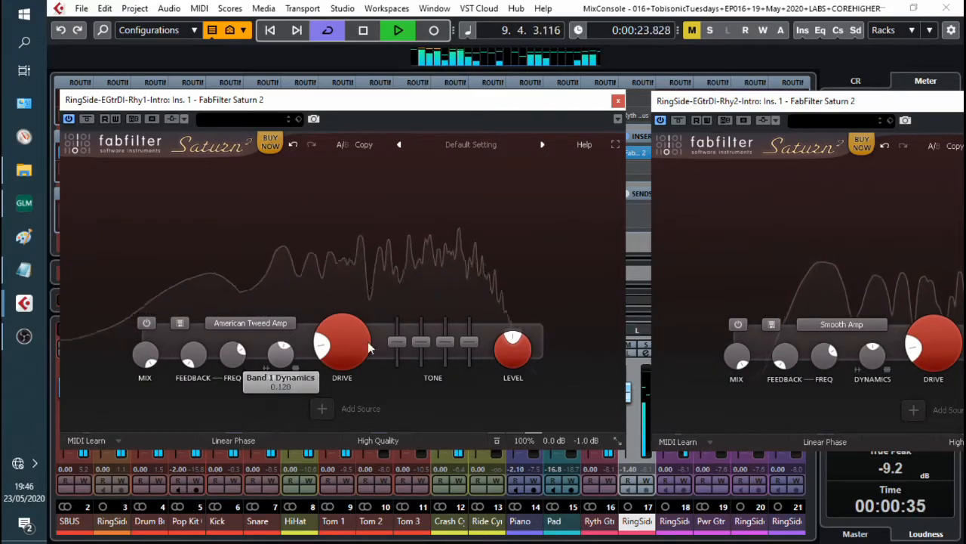
Step: Tweak the rhythm guitars' Saturn 2 dynamics and tone, raising the first guitar's mid and setting its bass to about +0.35 dB
{"action": "left_click_drag", "start_coordinate": [872, 360], "coordinate": [873, 375]}
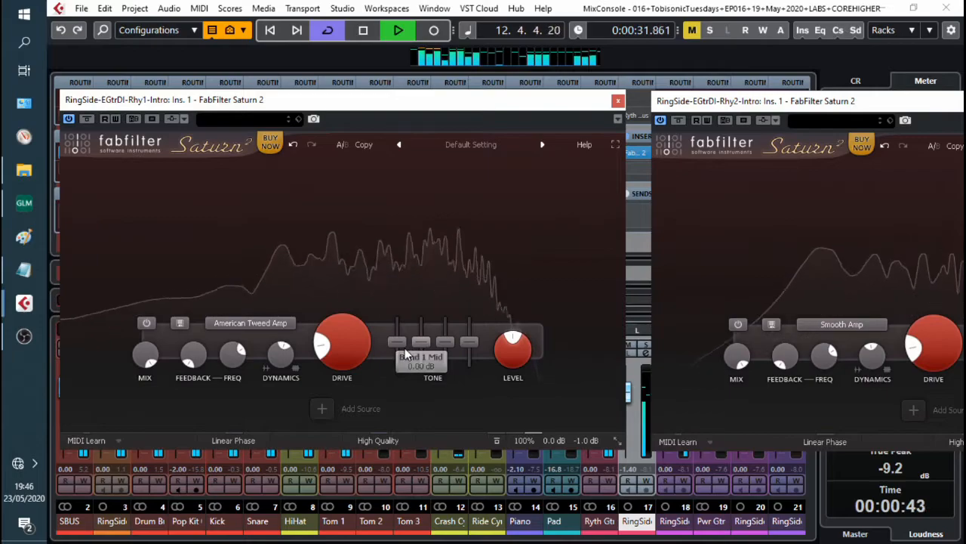
{"action": "left_click_drag", "start_coordinate": [423, 345], "coordinate": [455, 328]}
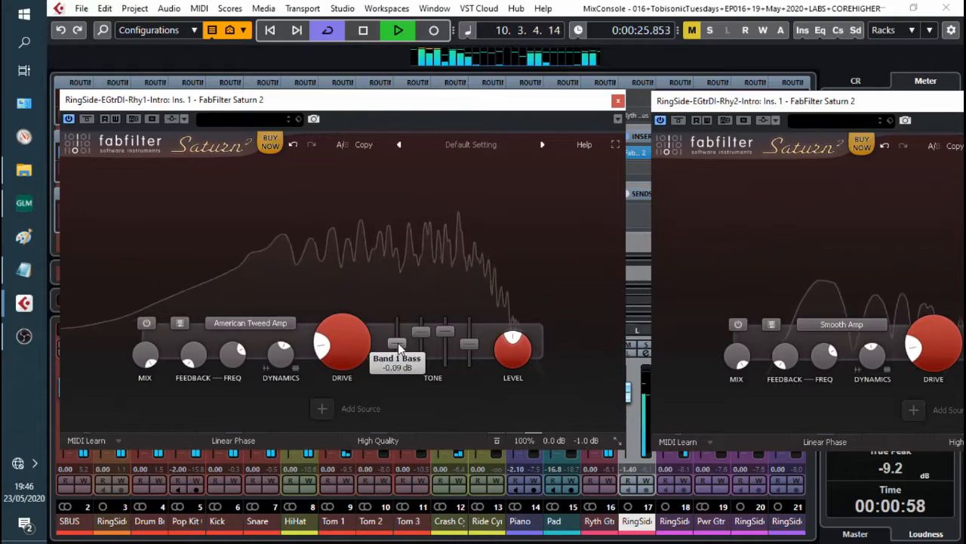
{"action": "left_click_drag", "start_coordinate": [400, 344], "coordinate": [401, 339]}
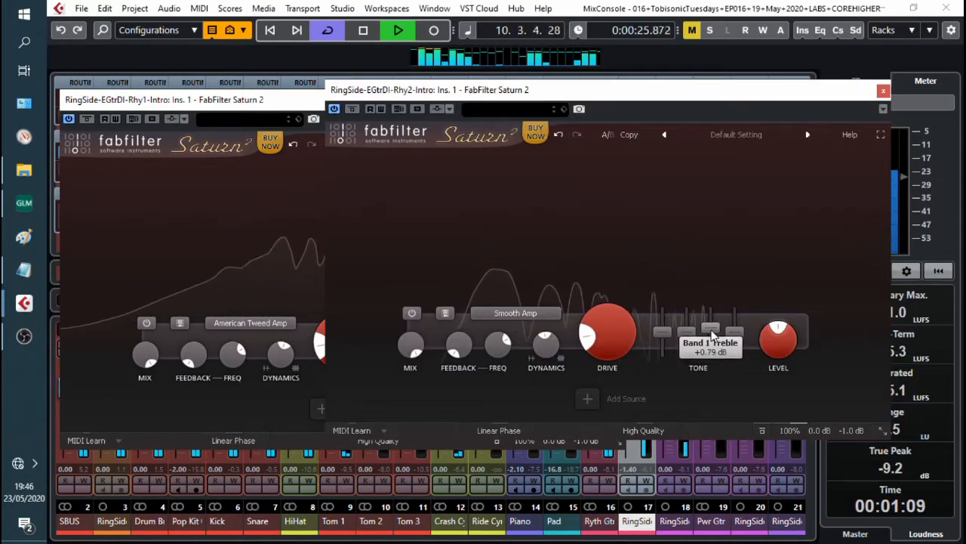
{"action": "left_click_drag", "start_coordinate": [711, 336], "coordinate": [737, 335]}
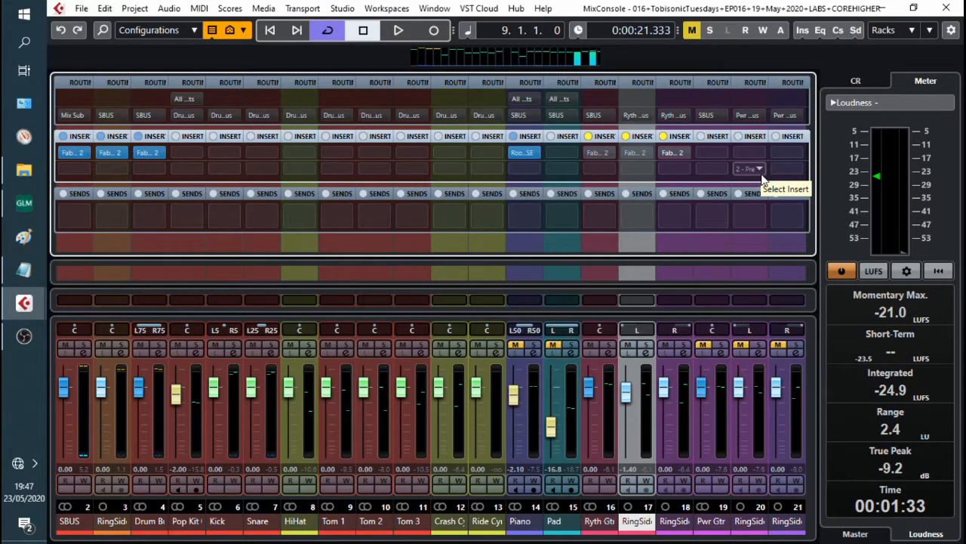
Step: Play the mix back to compare the guitars with and without saturation
{"action": "key", "text": "space"}
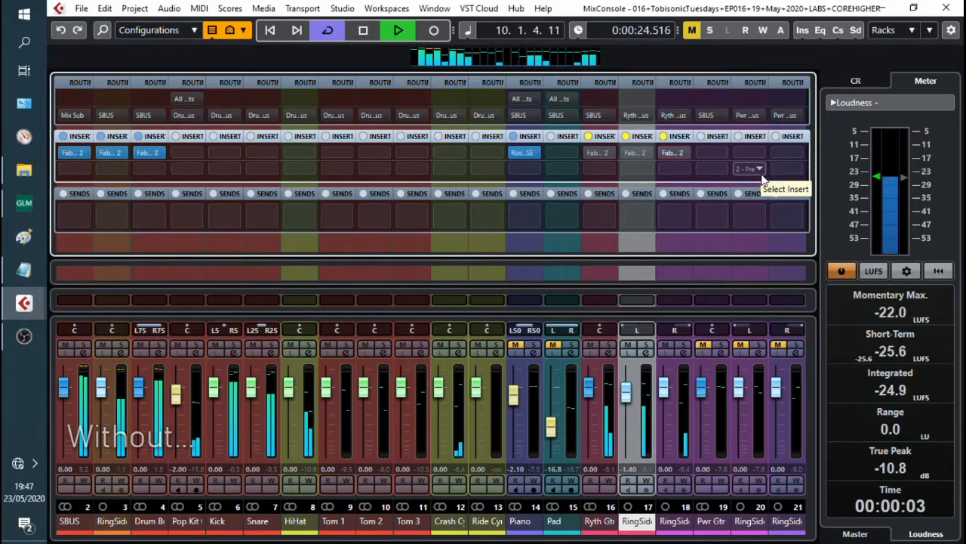
{"action": "key", "text": "space"}
{"action": "key", "text": "space"}
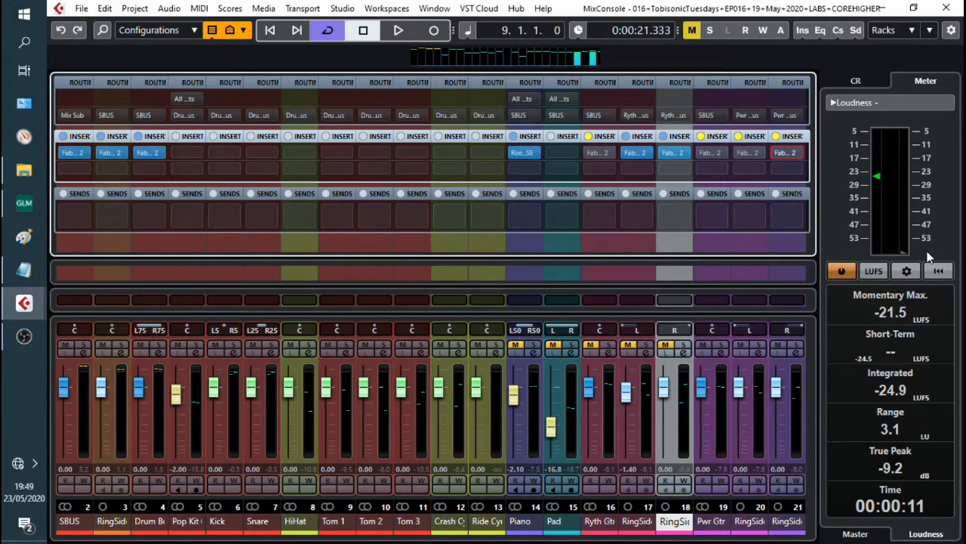
{"action": "key", "text": "space"}
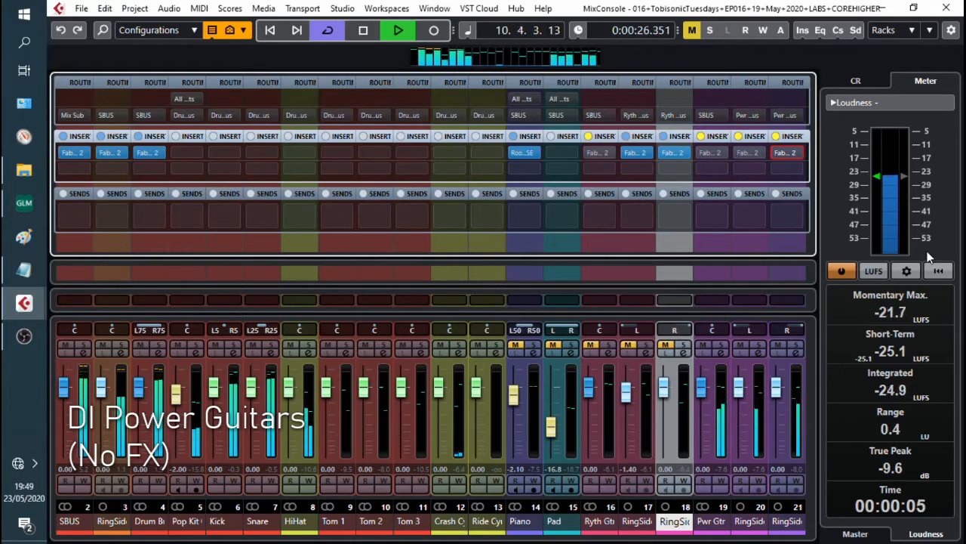
{"action": "key", "text": "space"}
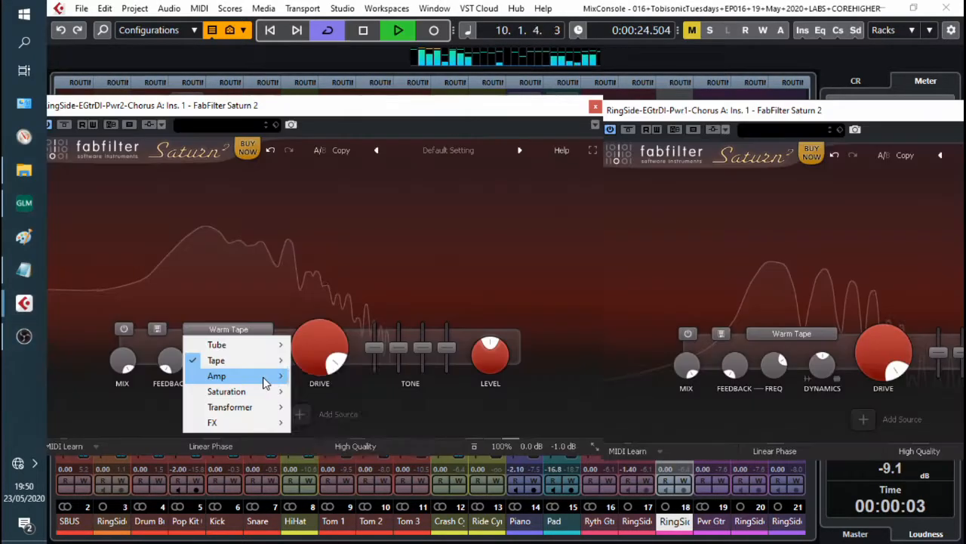
Step: Set the second power guitar's Saturn 2 style to American Plexi Amp
{"action": "mouse_move", "coordinate": [264, 382]}
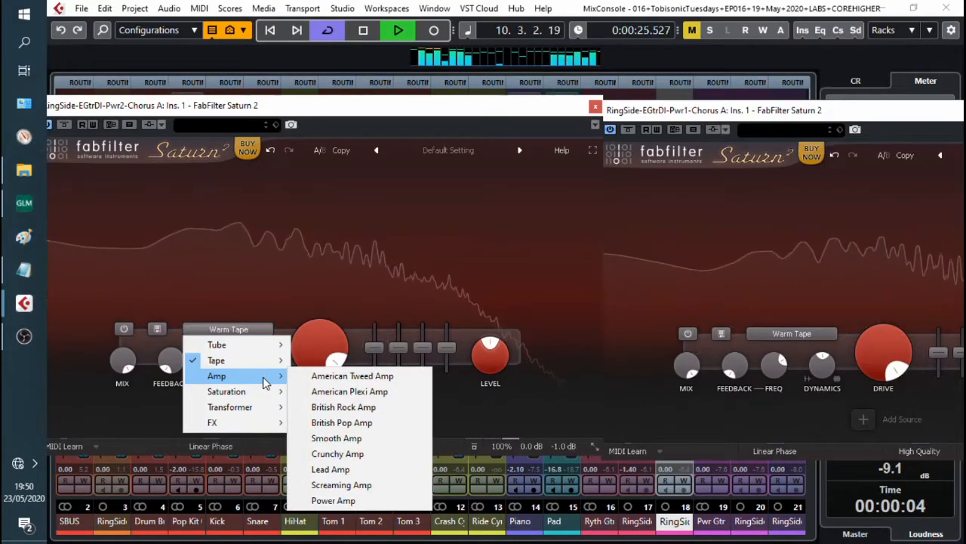
{"action": "left_click", "coordinate": [367, 392]}
Step: Set the first power guitar's Saturn 2 style to British Rock Amp
{"action": "left_click", "coordinate": [792, 332]}
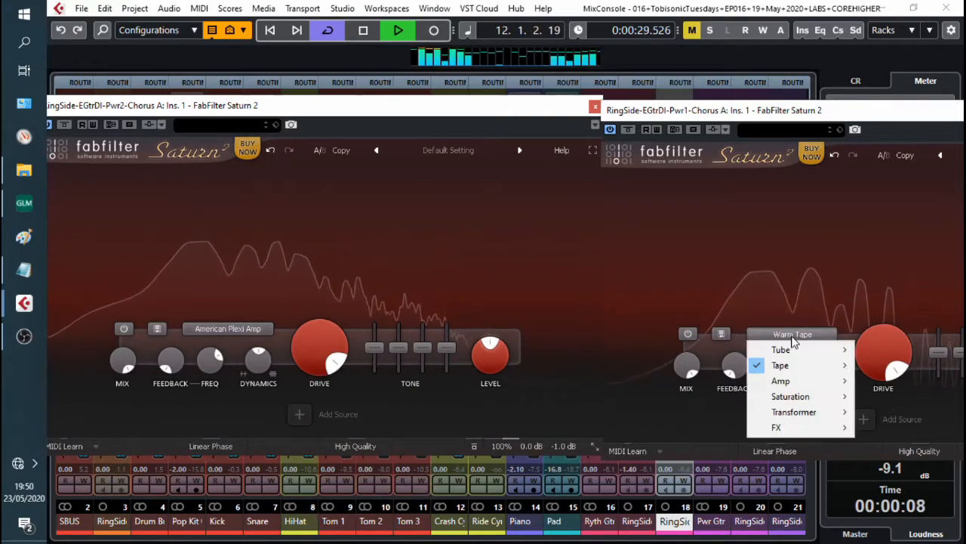
{"action": "mouse_move", "coordinate": [801, 384]}
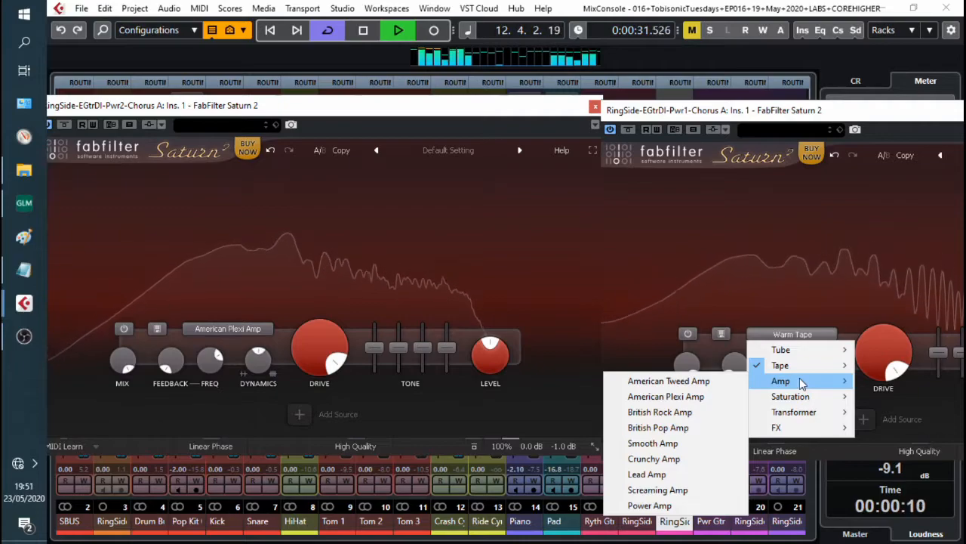
{"action": "left_click", "coordinate": [699, 418]}
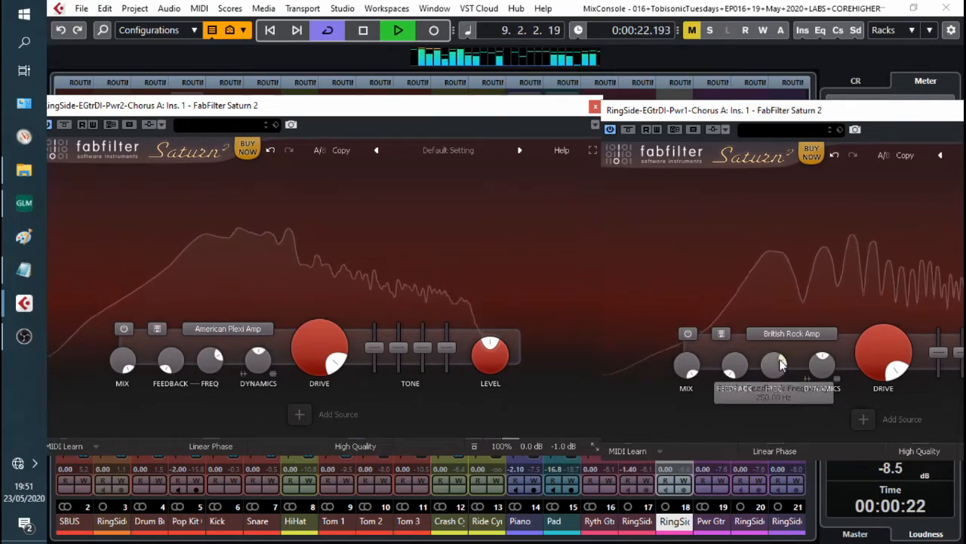
Step: Change the second power guitar's Saturn 2 style to British Pop Amp and audition it
{"action": "left_click", "coordinate": [248, 330]}
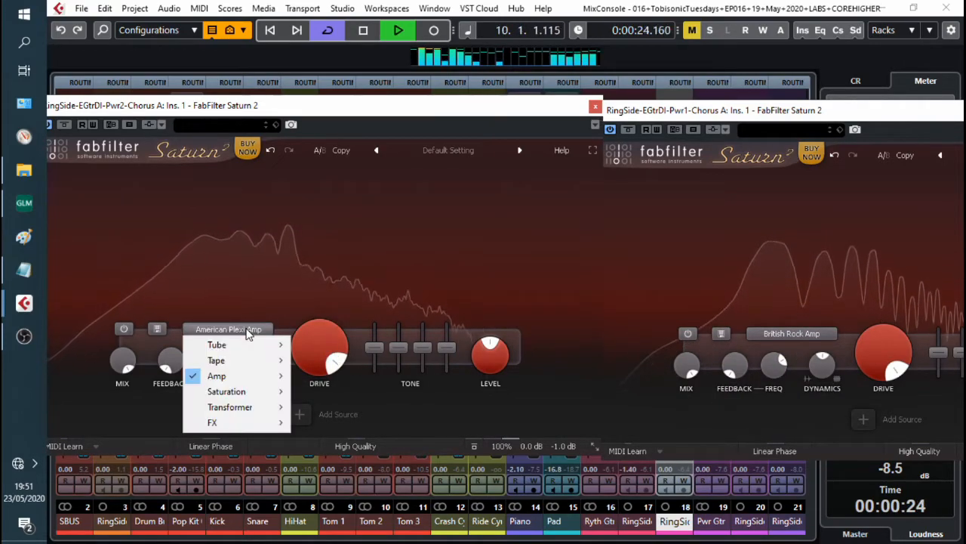
{"action": "mouse_move", "coordinate": [260, 375]}
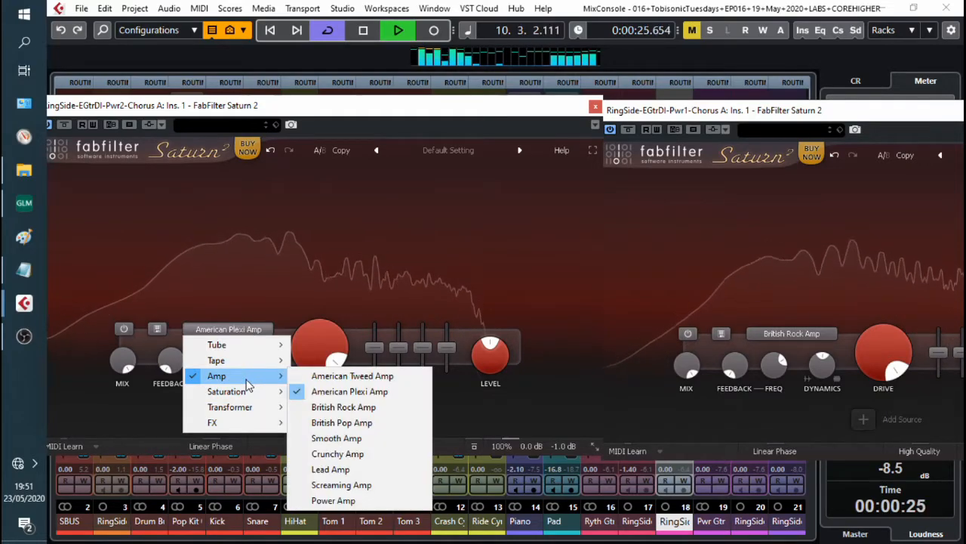
{"action": "left_click", "coordinate": [374, 424]}
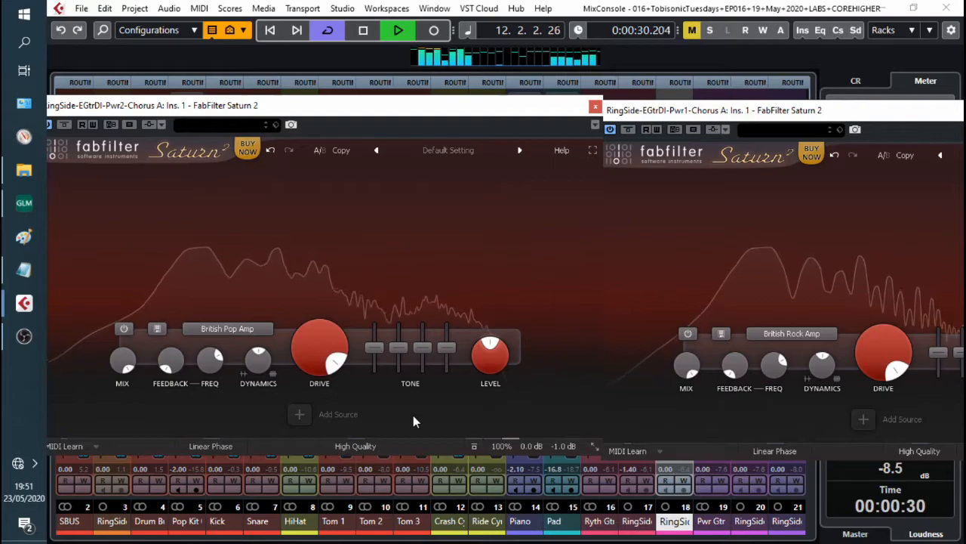
{"action": "key", "text": "space"}
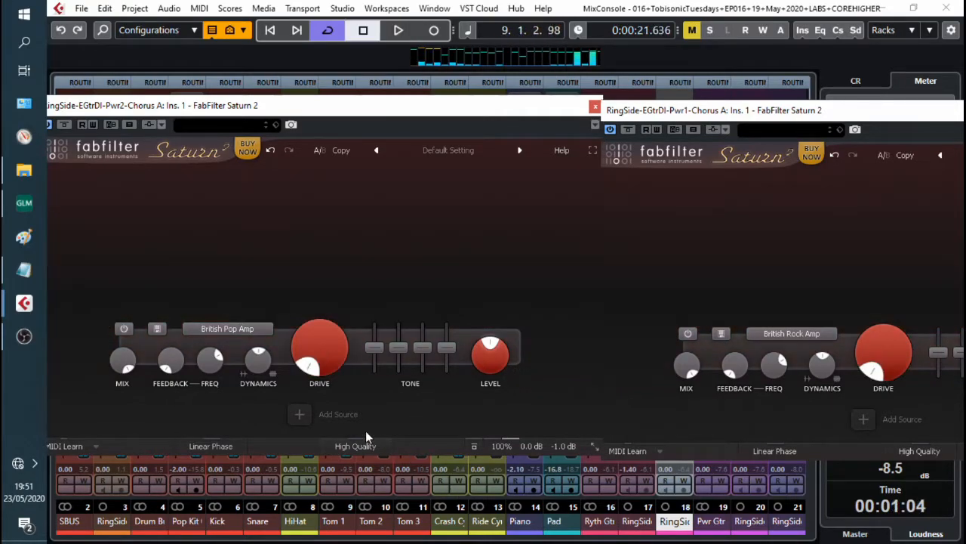
{"action": "key", "text": "space"}
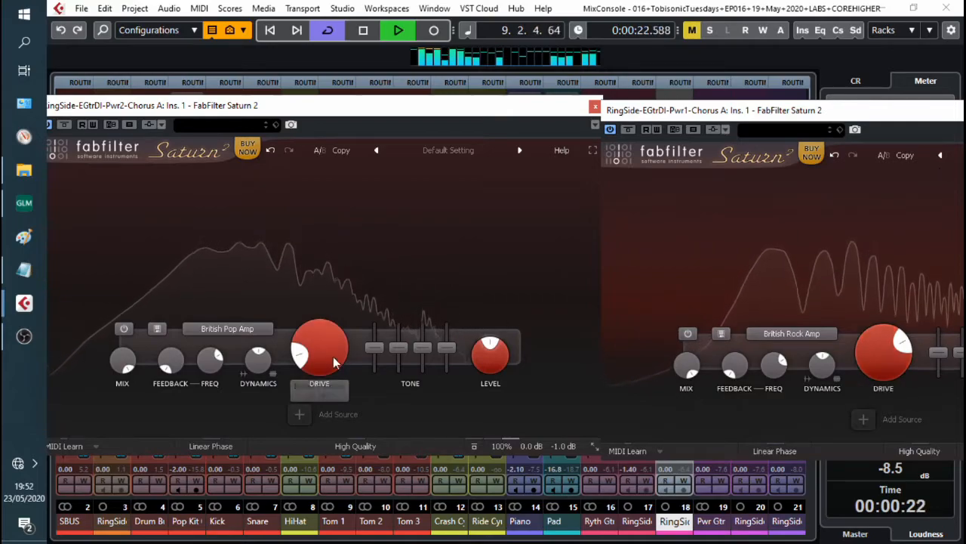
Step: Raise the second power guitar's drive to about 52%
{"action": "left_click_drag", "start_coordinate": [338, 354], "coordinate": [340, 288]}
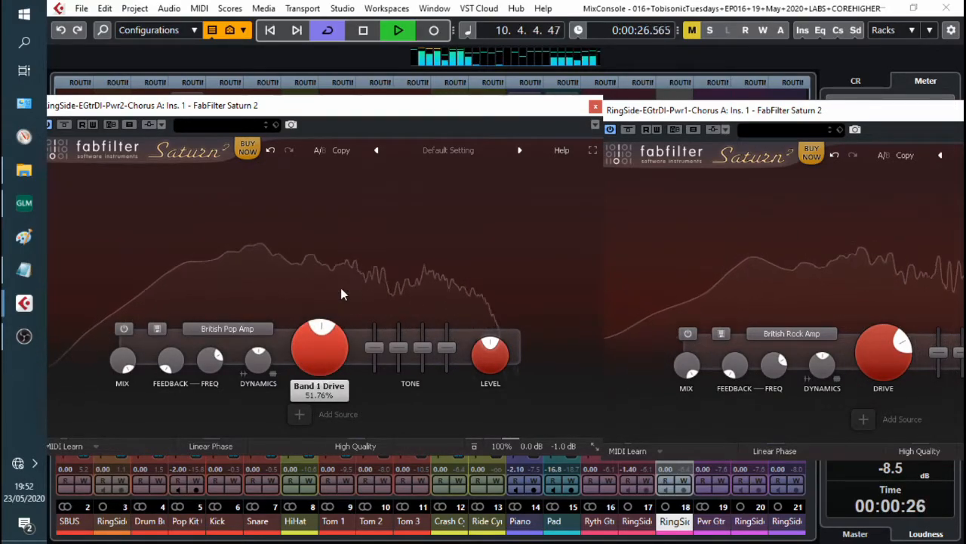
{"action": "left_click_drag", "start_coordinate": [340, 288], "coordinate": [357, 258]}
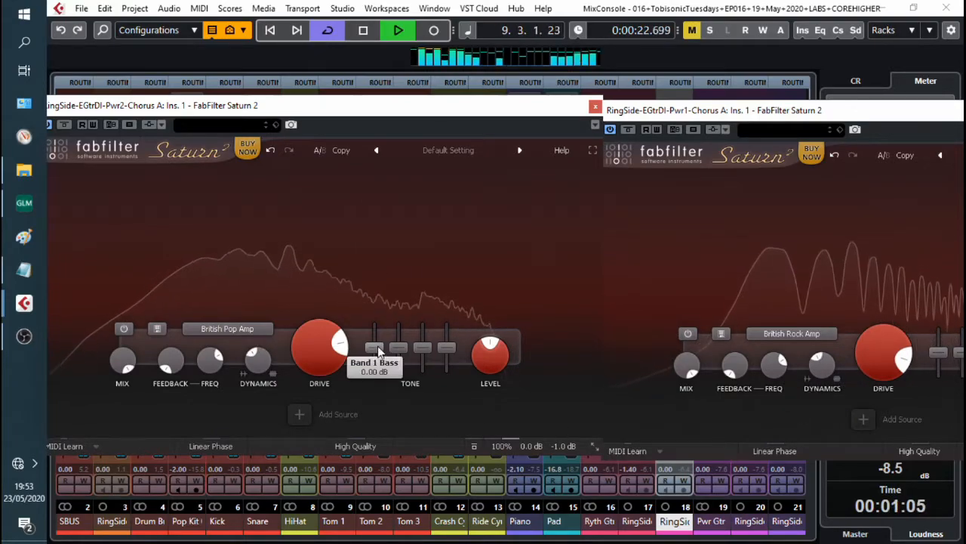
Step: Shape the power guitars' tone, boosting the second's bass to about +7.1 dB and nudging the first's presence
{"action": "left_click_drag", "start_coordinate": [375, 347], "coordinate": [382, 340]}
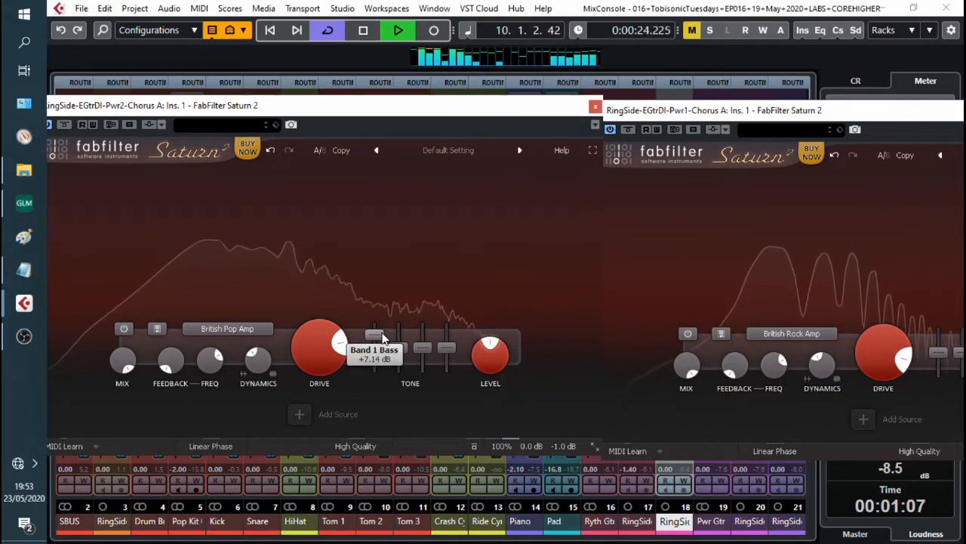
{"action": "left_click_drag", "start_coordinate": [398, 347], "coordinate": [424, 357]}
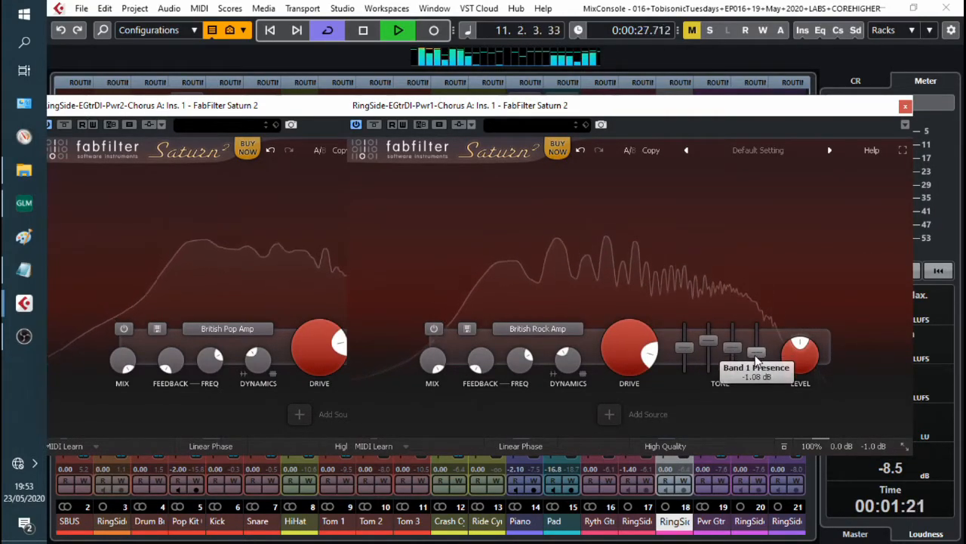
{"action": "left_click_drag", "start_coordinate": [732, 350], "coordinate": [733, 345]}
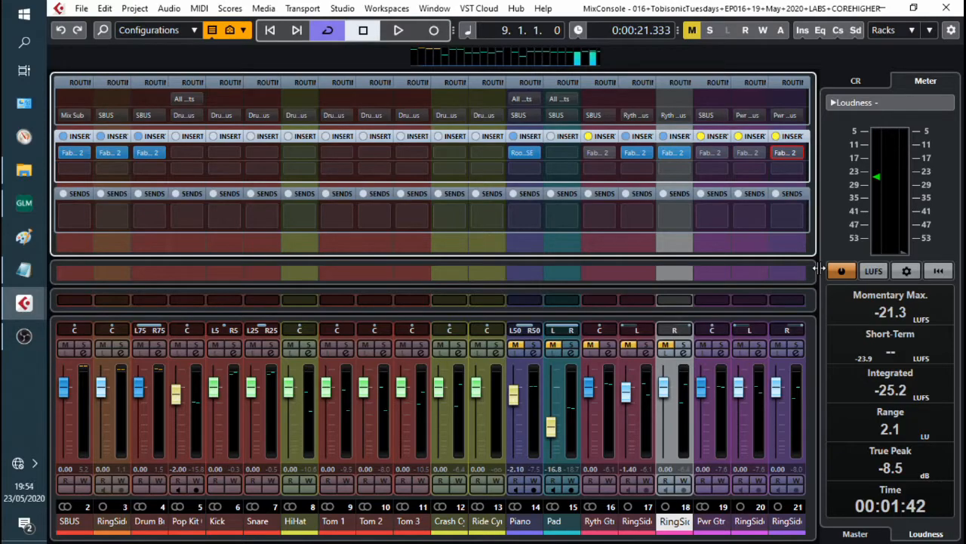
Step: Play the mix back to compare the power guitars with and without saturation
{"action": "key", "text": "space"}
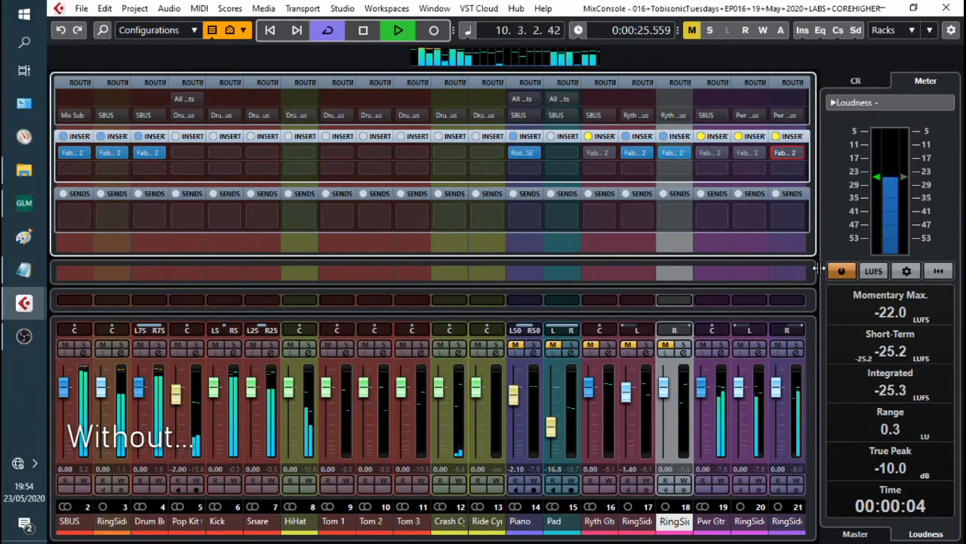
{"action": "key", "text": "space"}
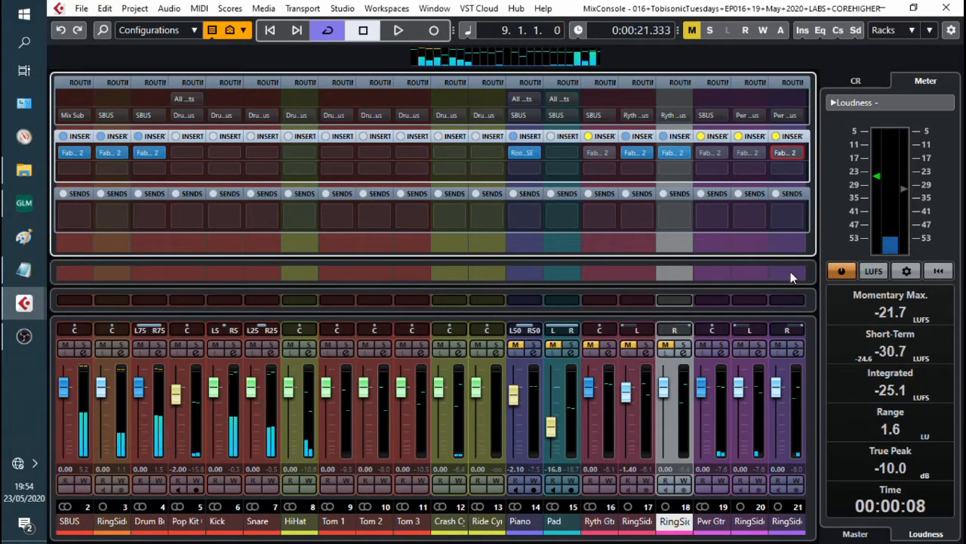
{"action": "key", "text": "space"}
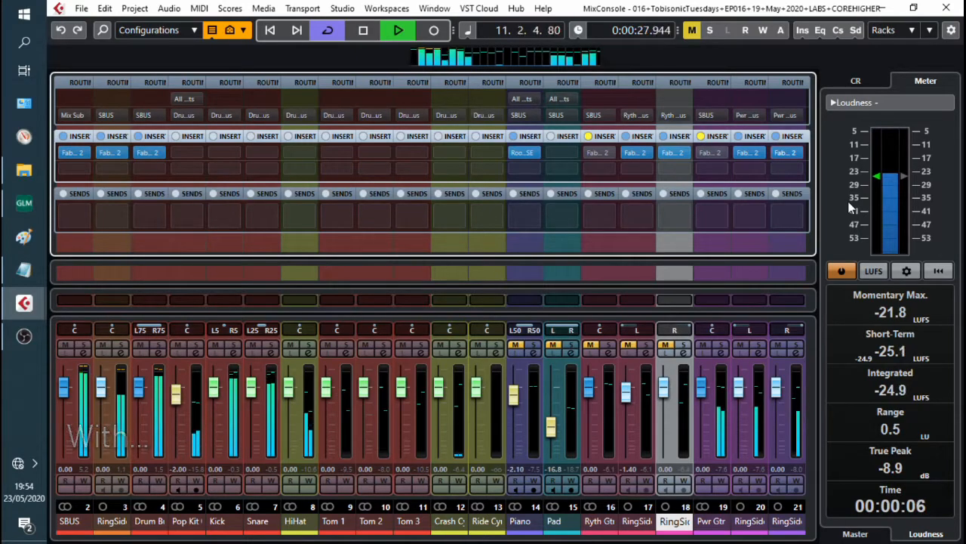
{"action": "key", "text": "space"}
{"action": "key", "text": "space"}
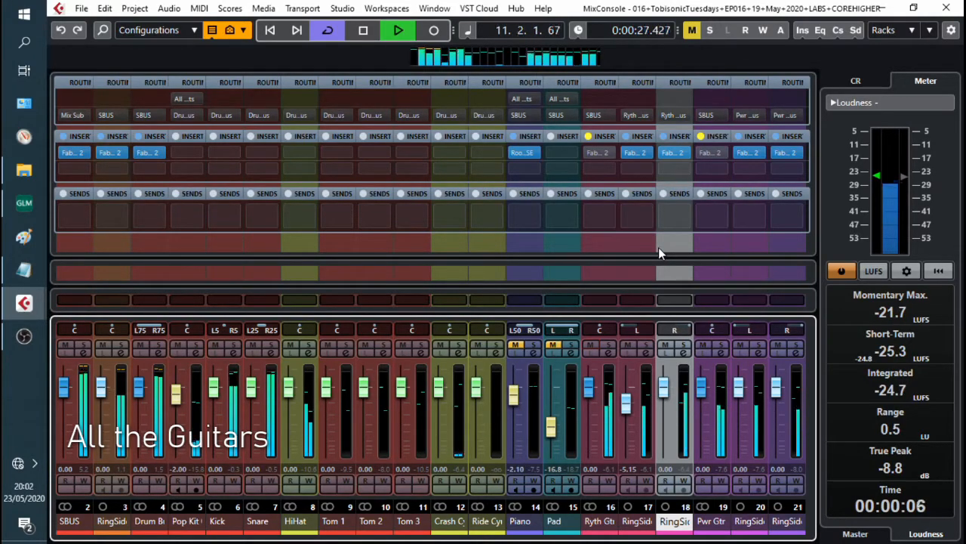
Step: Open Saturn 2 on the rhythm and power guitar buses and set the rhythm bus style to Warm Transformer
{"action": "key", "text": "space"}
{"action": "left_click", "coordinate": [592, 153]}
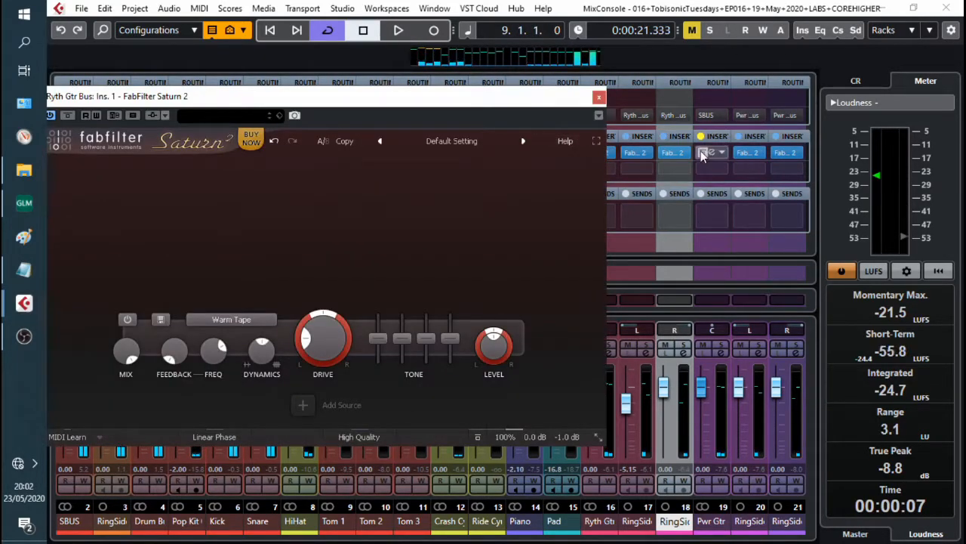
{"action": "double_click", "coordinate": [711, 154]}
{"action": "left_click_drag", "start_coordinate": [496, 141], "coordinate": [717, 155]}
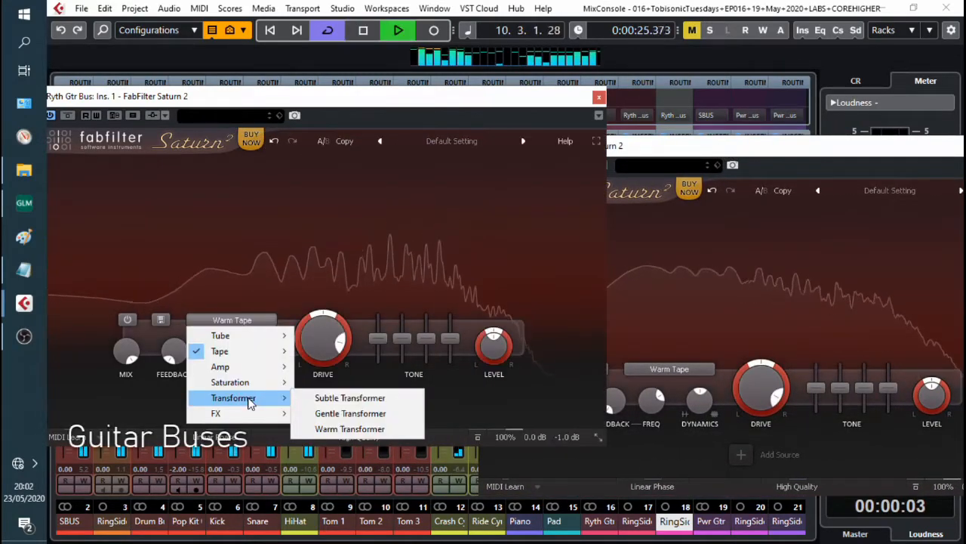
{"action": "left_click", "coordinate": [329, 429]}
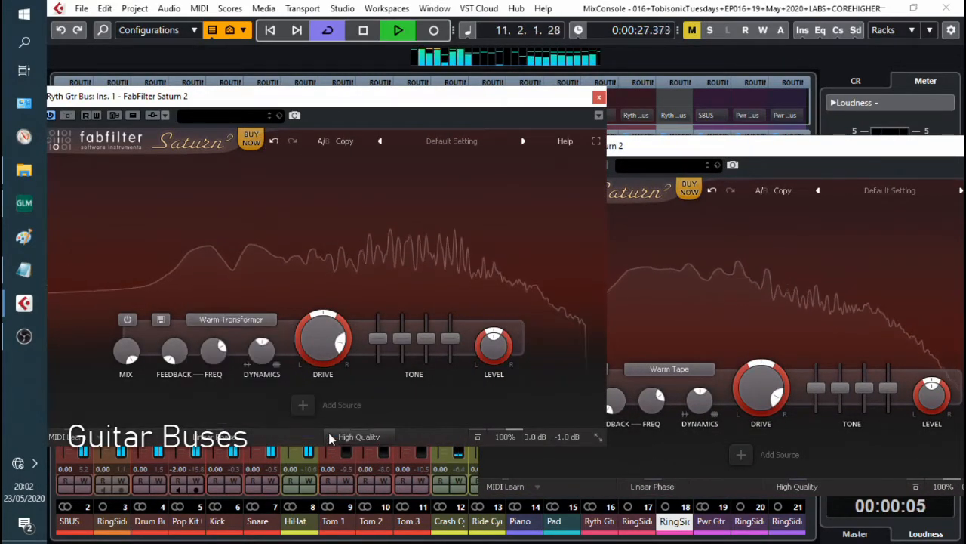
Step: Browse the power guitar bus's style choices, keeping Warm Tape, and start playback
{"action": "left_click", "coordinate": [677, 370]}
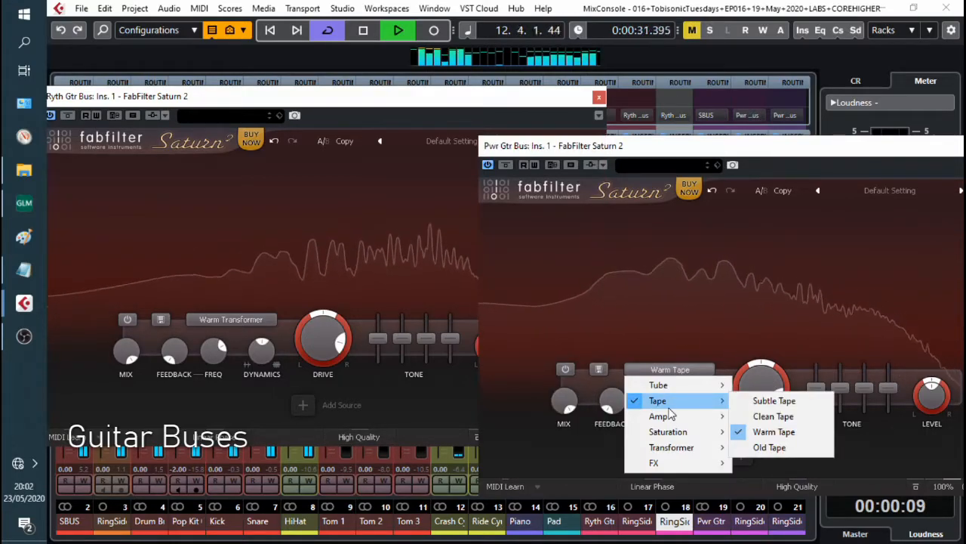
{"action": "left_click", "coordinate": [806, 435]}
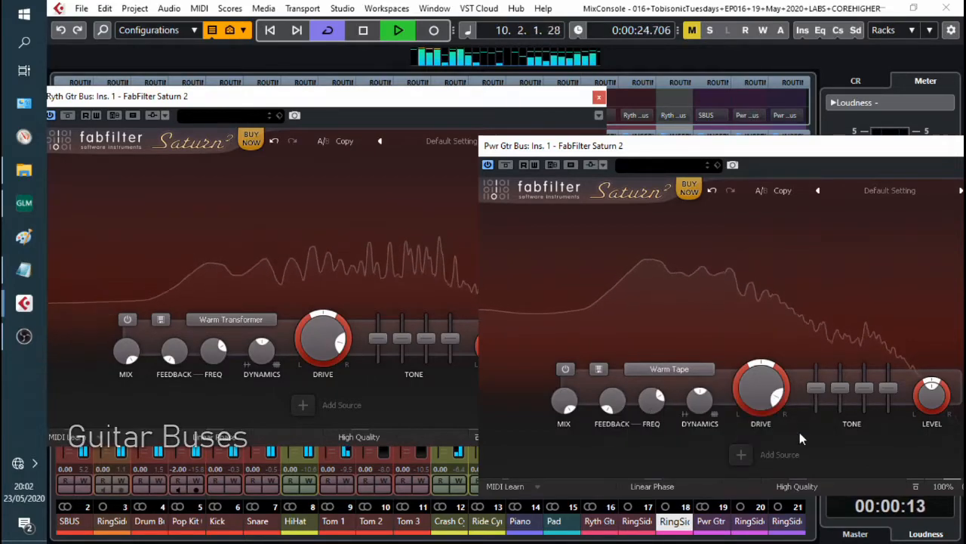
{"action": "key", "text": "space"}
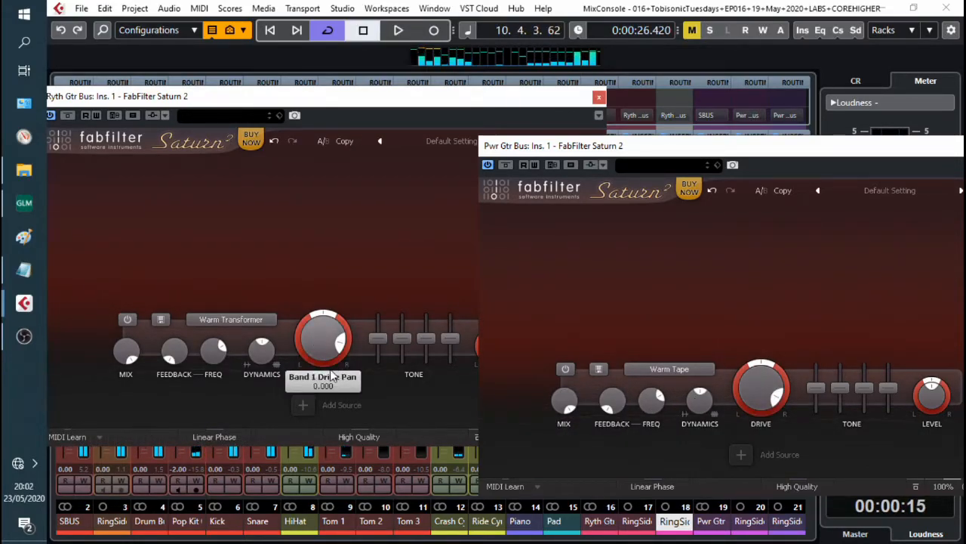
Step: Raise the drive to about 65% on the rhythm guitar bus and about 46% on the power guitar bus
{"action": "left_click", "coordinate": [317, 332]}
{"action": "left_click_drag", "start_coordinate": [328, 353], "coordinate": [361, 178]}
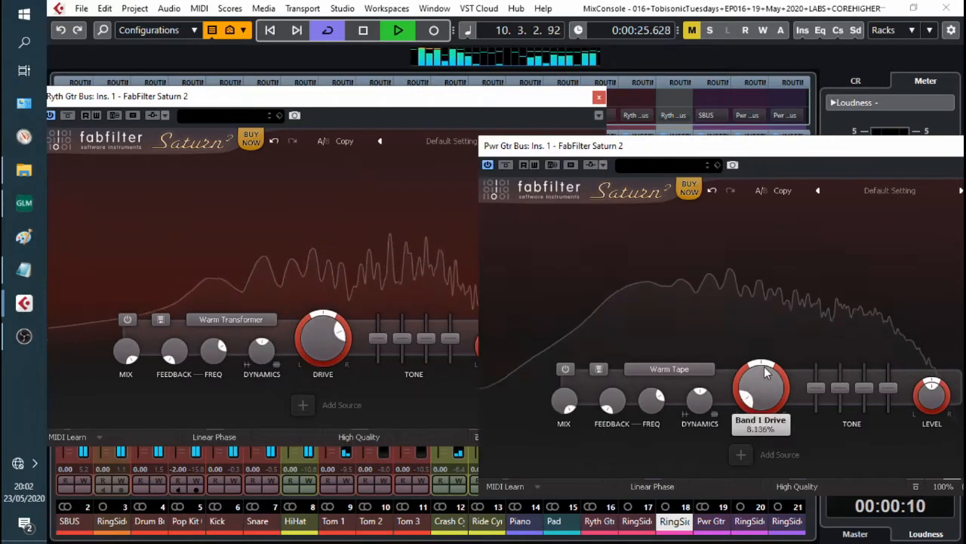
{"action": "left_click_drag", "start_coordinate": [764, 348], "coordinate": [779, 278]}
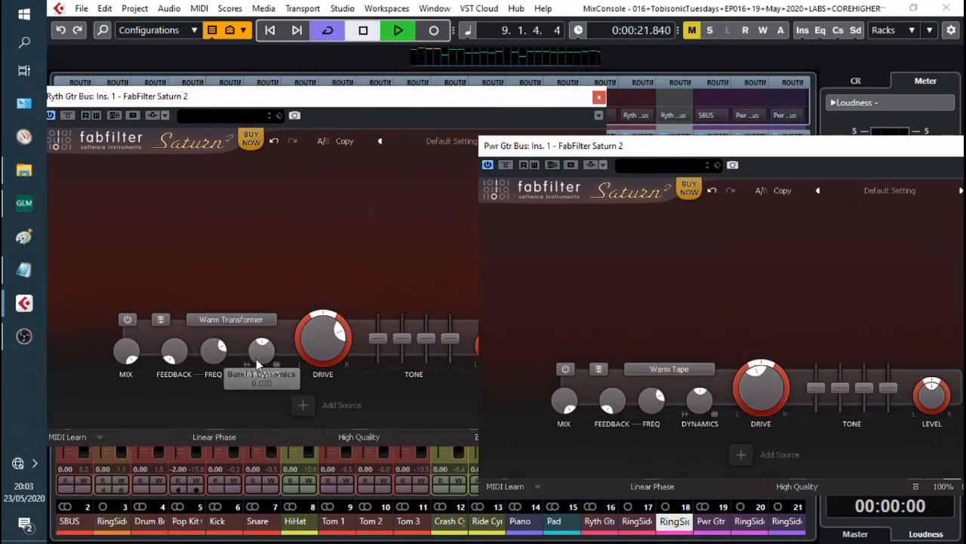
Step: Set the rhythm guitar bus's dynamics to about 0.18
{"action": "left_click_drag", "start_coordinate": [260, 351], "coordinate": [286, 330]}
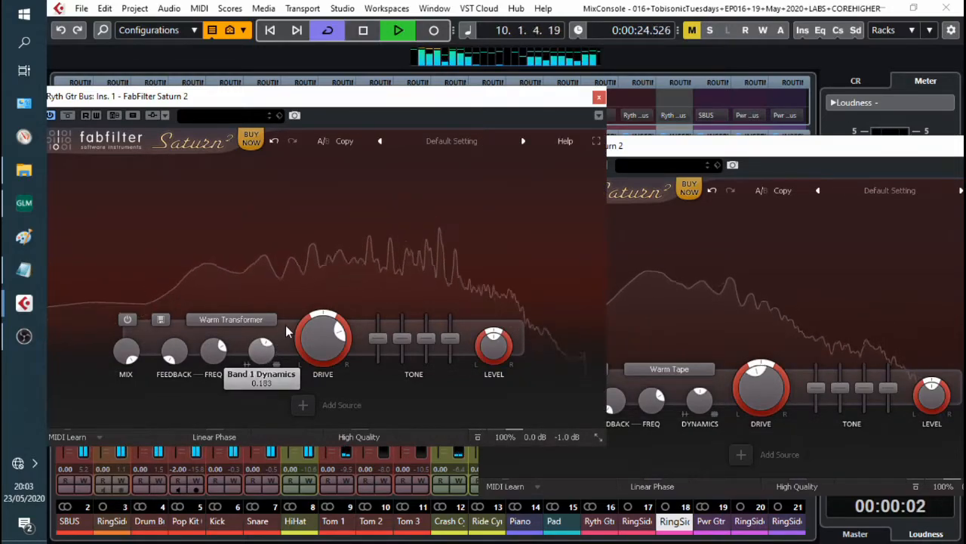
Step: Set the power guitar bus's dynamics to about -0.25
{"action": "left_click", "coordinate": [702, 405]}
{"action": "scroll", "coordinate": [701, 401], "scroll_direction": "down", "scroll_amount": 10}
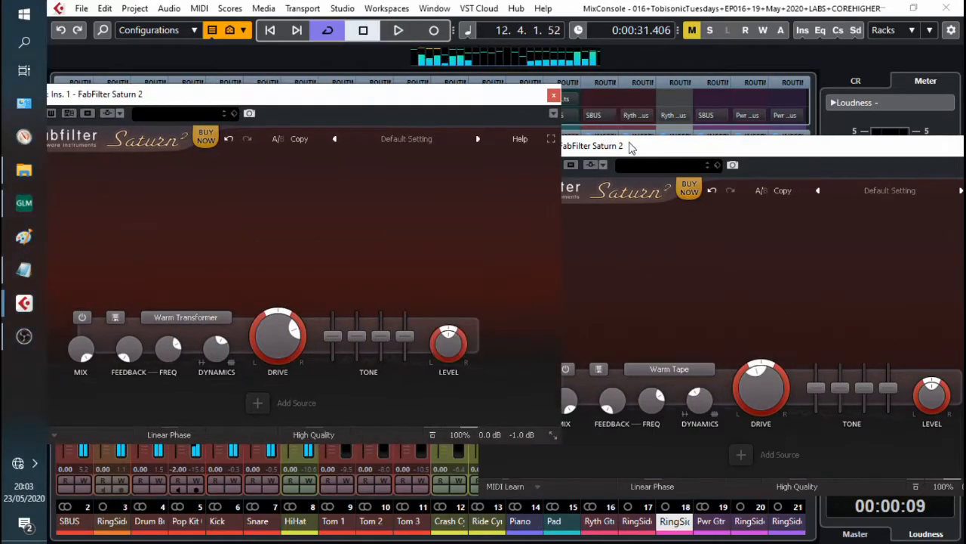
Step: Lower the power guitar bus's drive slightly
{"action": "left_click_drag", "start_coordinate": [632, 149], "coordinate": [640, 103]}
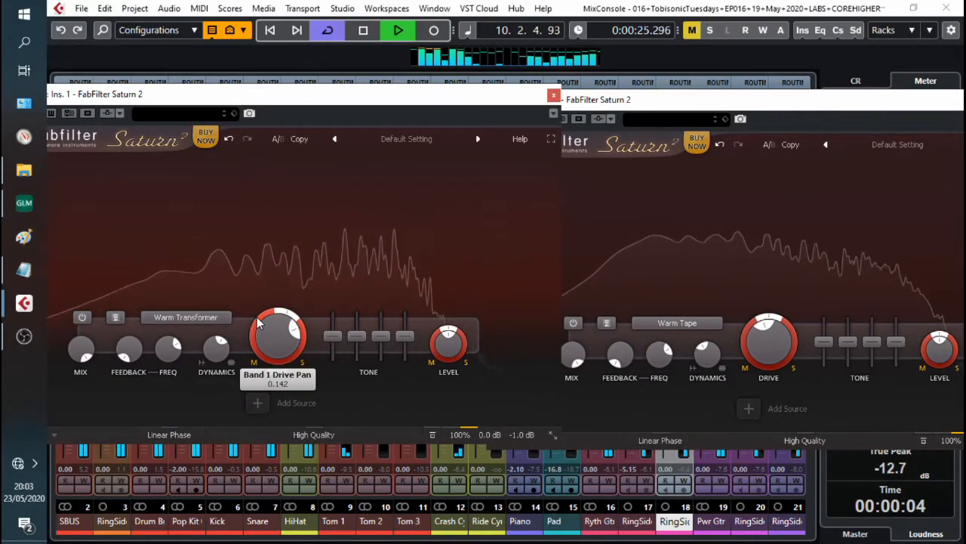
{"action": "left_click", "coordinate": [750, 332]}
{"action": "left_click_drag", "start_coordinate": [749, 332], "coordinate": [748, 350]}
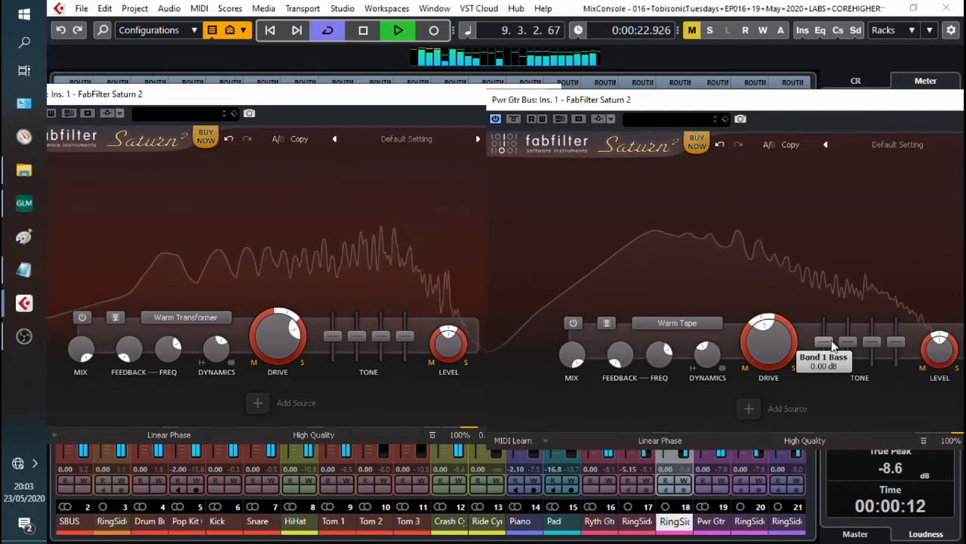
Step: Set the power guitar bus's presence to about -0.55 dB and nudge a tone slider on the rhythm guitar bus
{"action": "left_click_drag", "start_coordinate": [831, 338], "coordinate": [832, 334]}
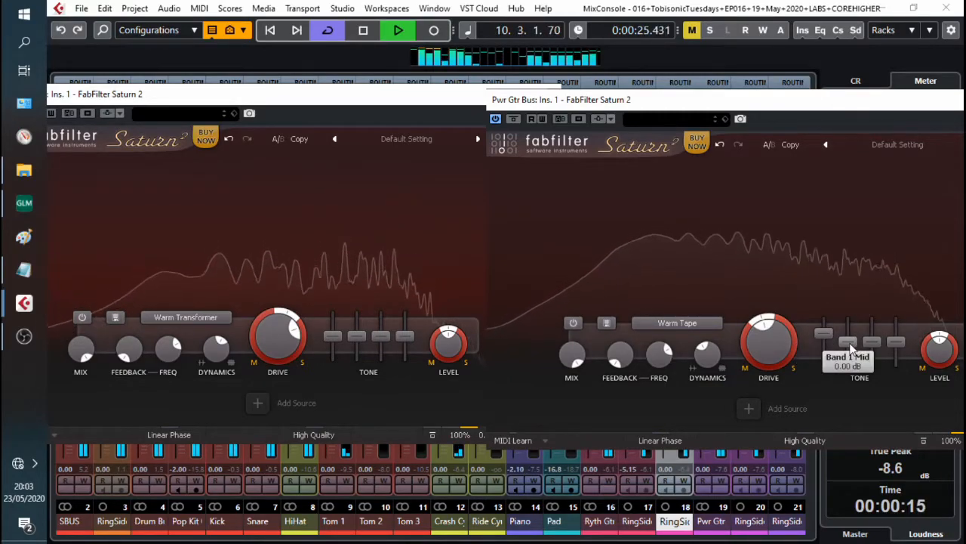
{"action": "left_click_drag", "start_coordinate": [878, 339], "coordinate": [894, 346]}
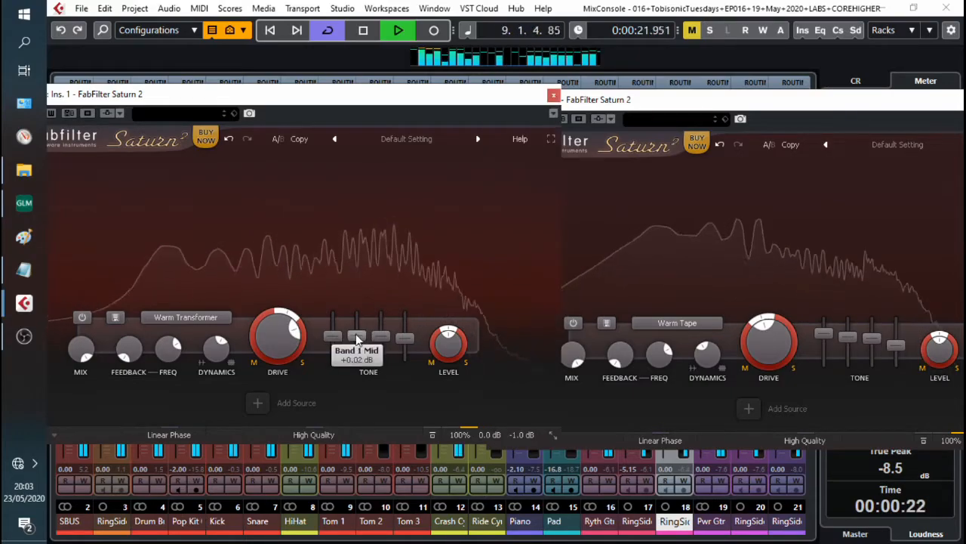
{"action": "left_click_drag", "start_coordinate": [357, 335], "coordinate": [382, 328]}
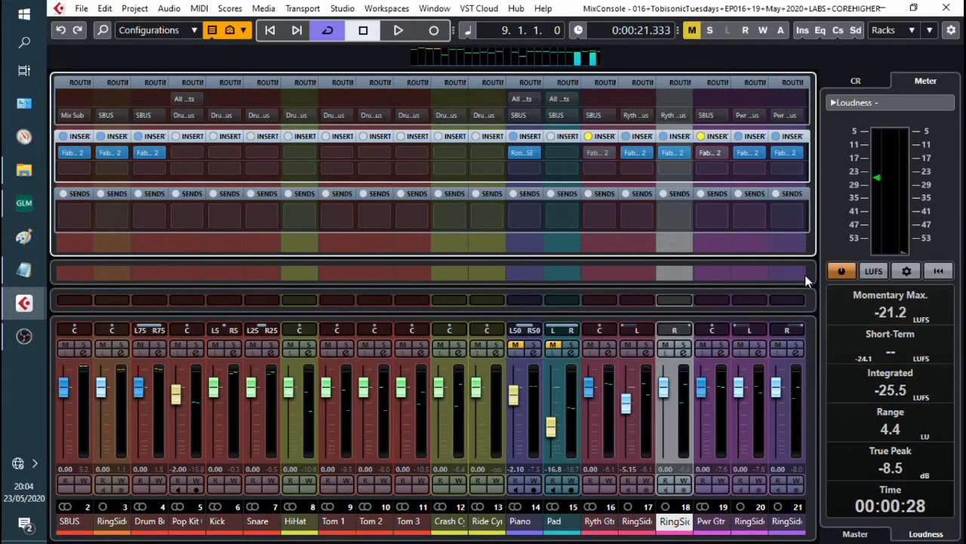
Step: Play the mix to compare the guitars without and with Saturn 2 processing
{"action": "key", "text": "space"}
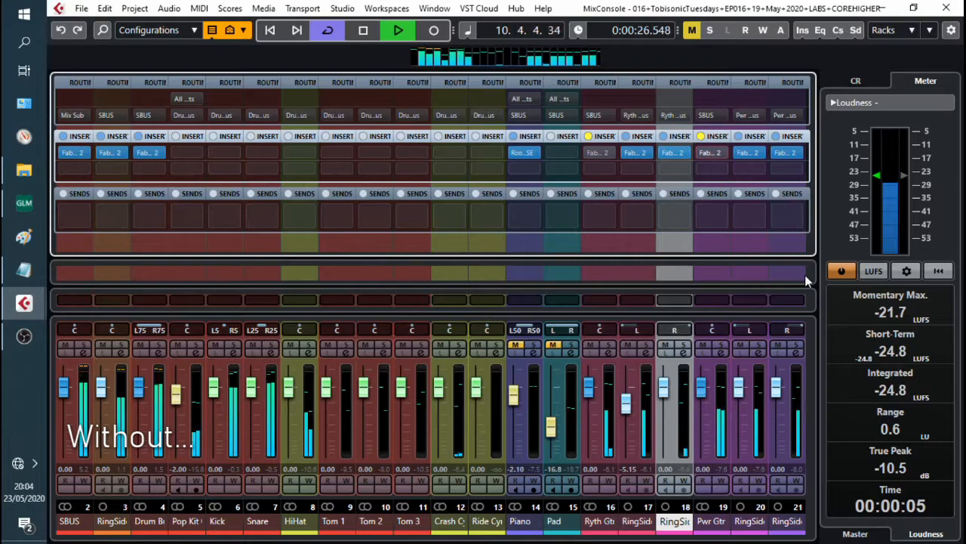
{"action": "key", "text": "space"}
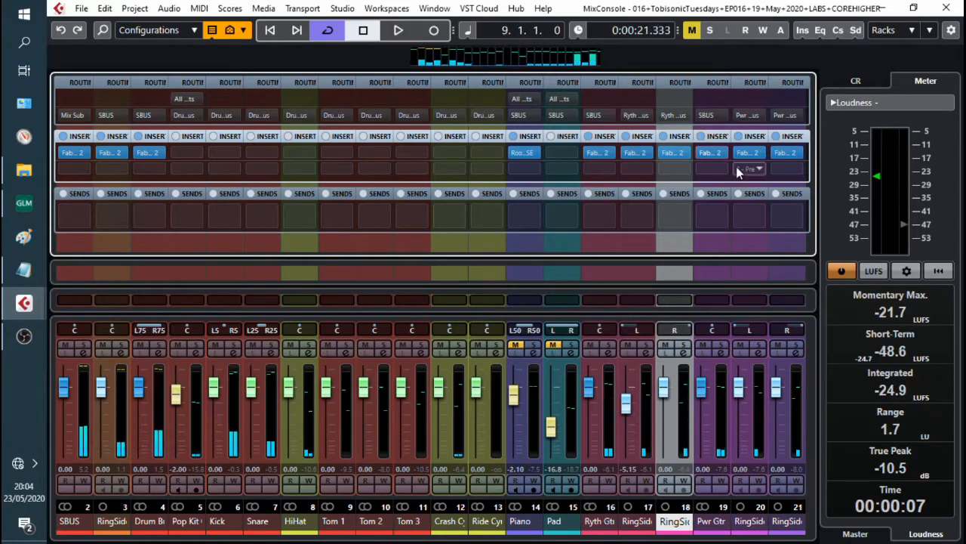
{"action": "key", "text": "space"}
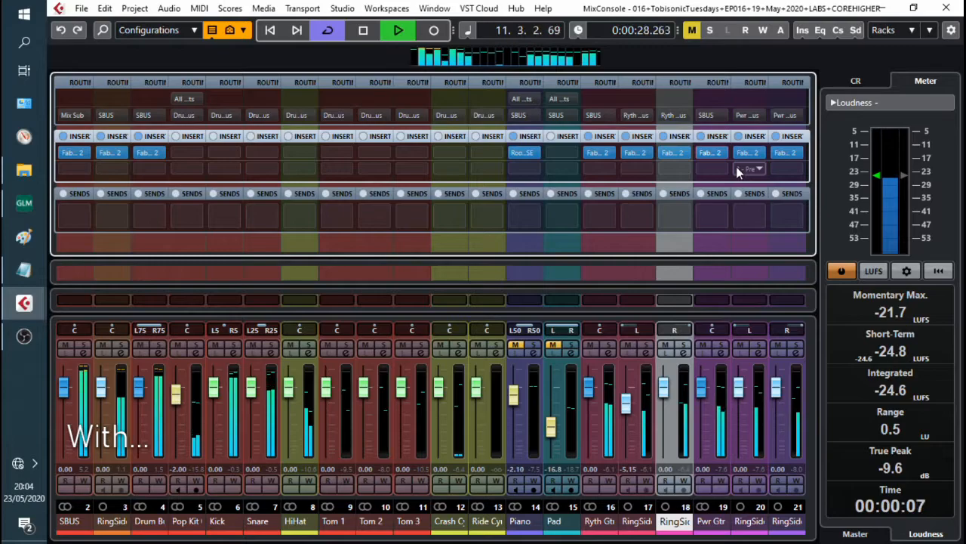
{"action": "key", "text": "space"}
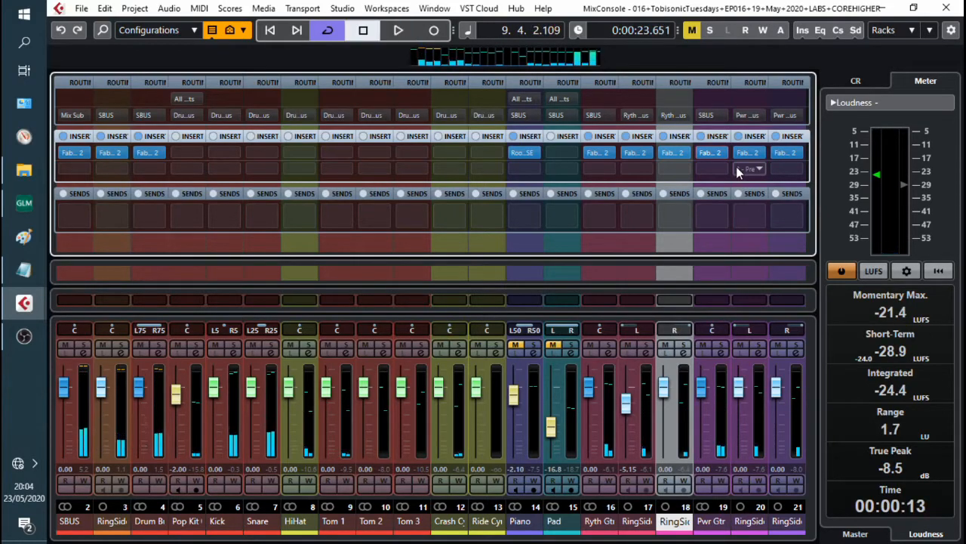
Step: Open Saturn 2 on the power guitar bus and add an XLFO modulation source assigned to the drive
{"action": "left_click", "coordinate": [723, 443]}
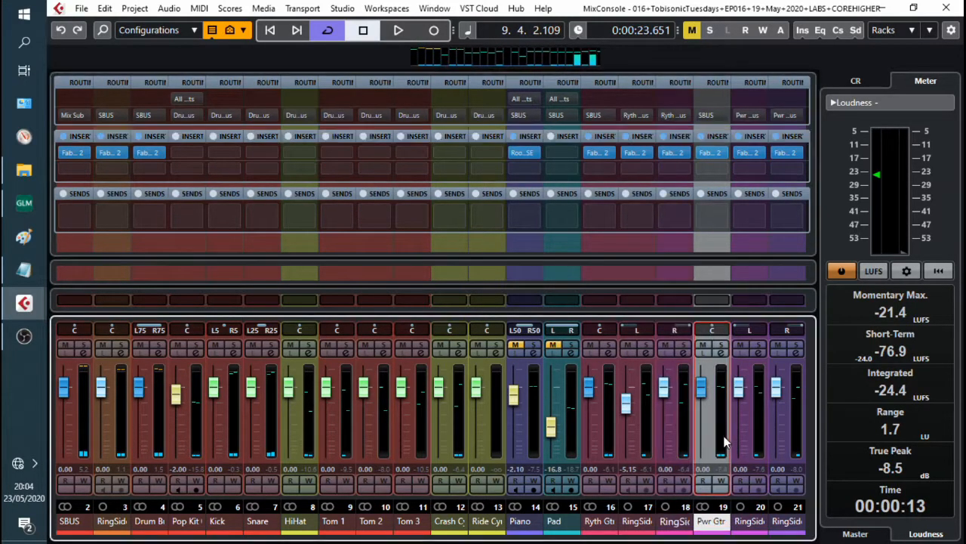
{"action": "left_click", "coordinate": [712, 151]}
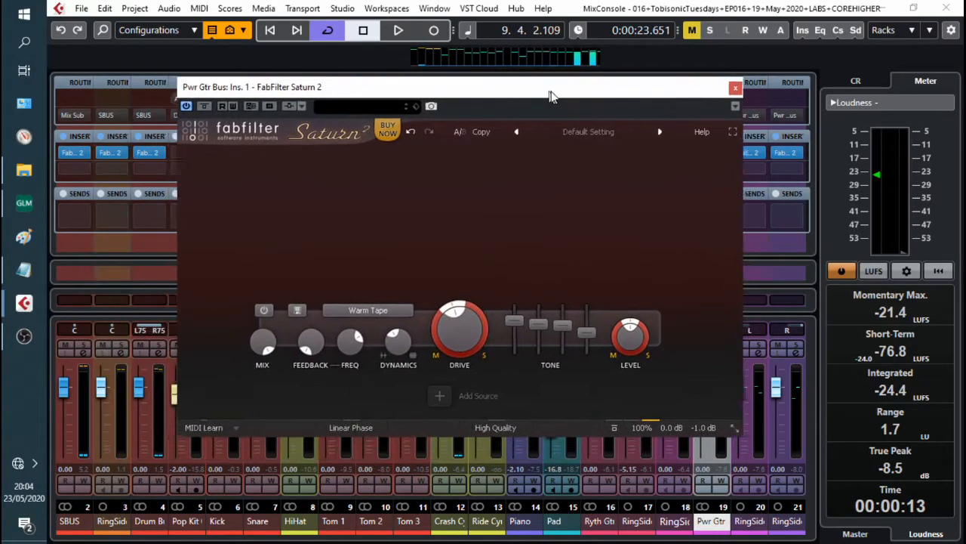
{"action": "left_click_drag", "start_coordinate": [548, 95], "coordinate": [561, 94]}
{"action": "left_click", "coordinate": [494, 397]}
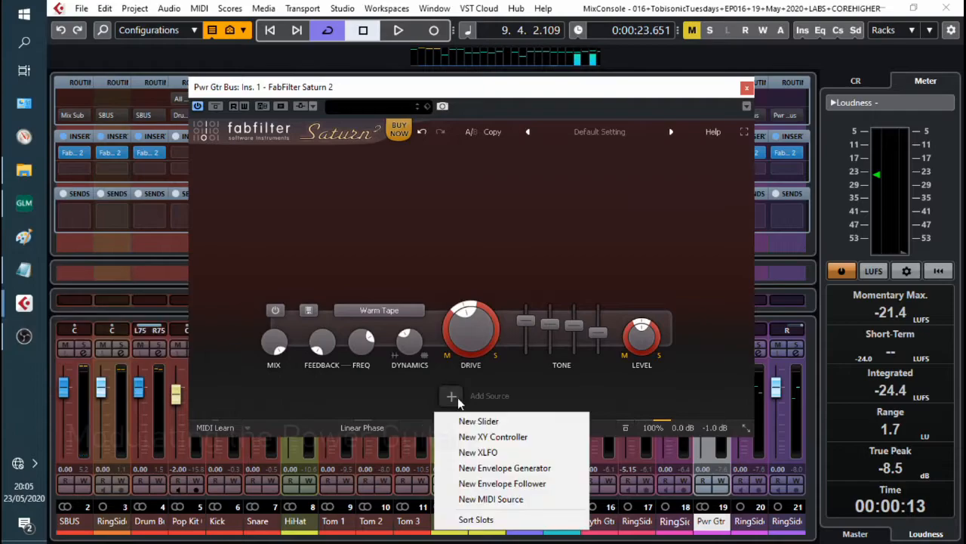
{"action": "left_click", "coordinate": [503, 451]}
{"action": "left_click_drag", "start_coordinate": [373, 332], "coordinate": [481, 283]}
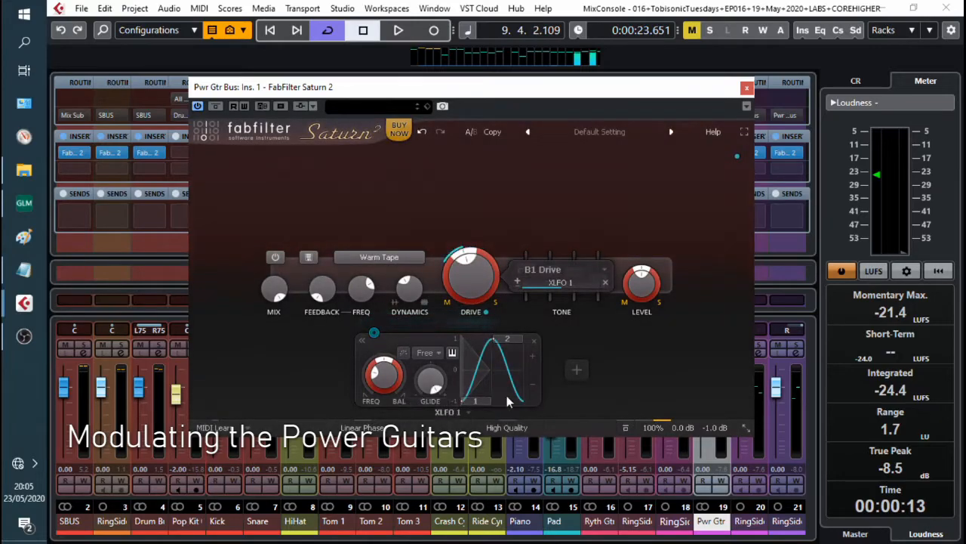
Step: Start playback and sync the XLFO rate to 1/4
{"action": "key", "text": "space"}
{"action": "left_click", "coordinate": [428, 353]}
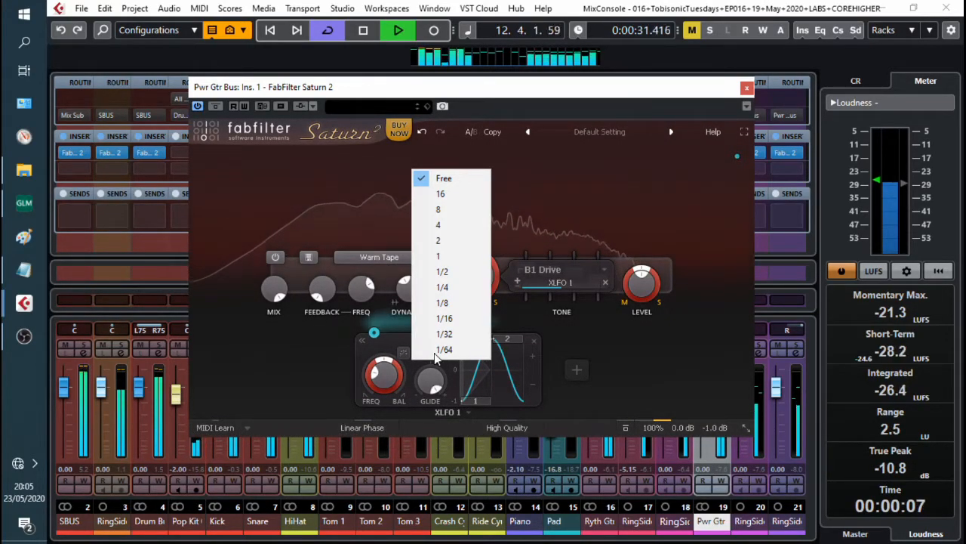
{"action": "left_click", "coordinate": [442, 303]}
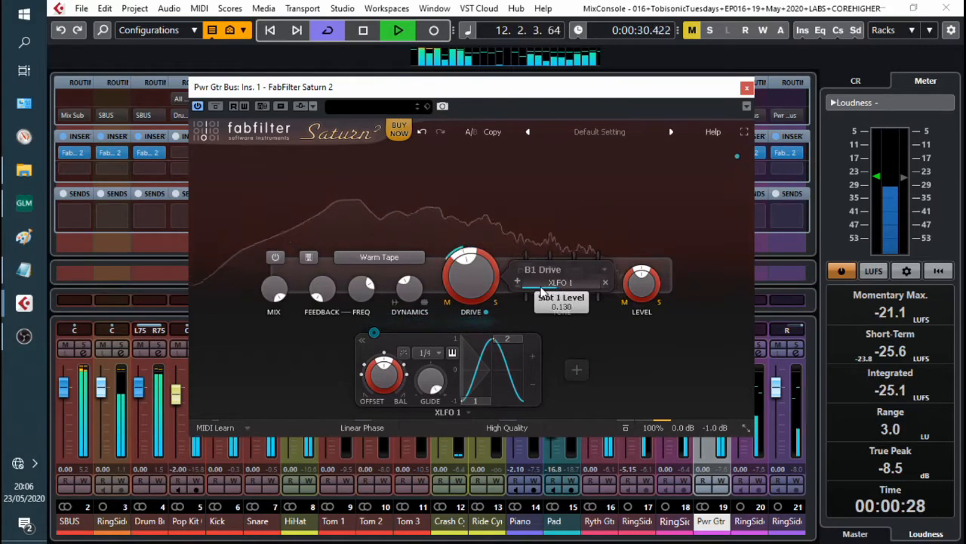
Step: Reduce the drive modulation amount to about 0.02 and restart playback
{"action": "left_click_drag", "start_coordinate": [542, 291], "coordinate": [526, 293]}
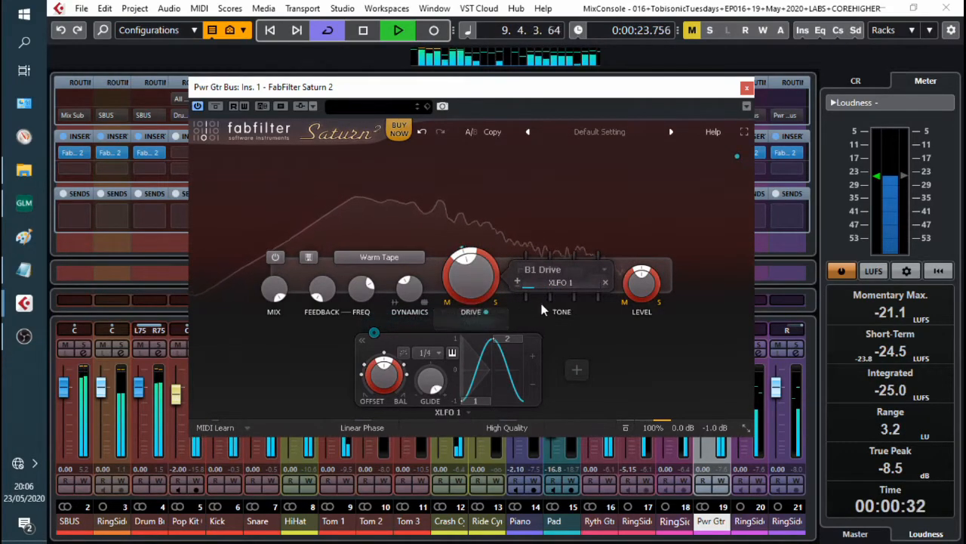
{"action": "mouse_move", "coordinate": [559, 290]}
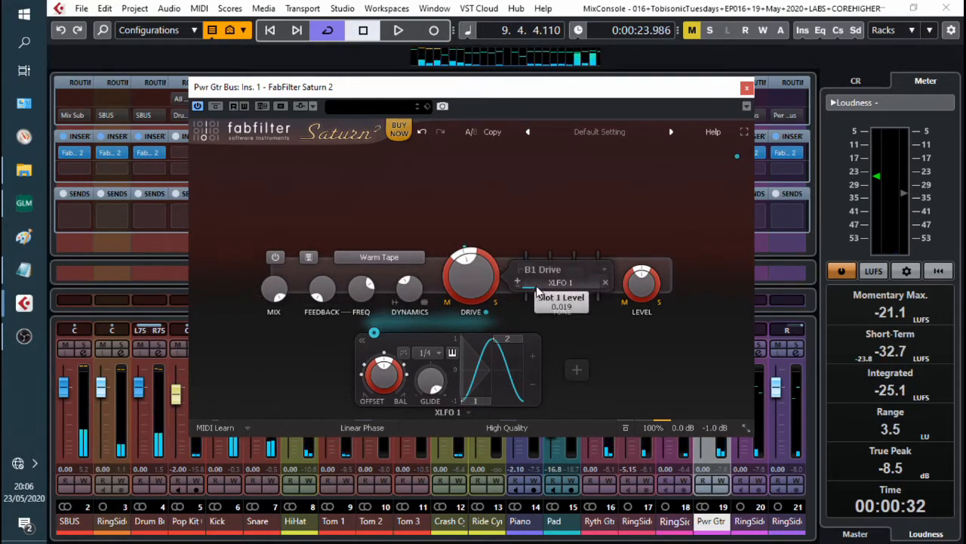
{"action": "key", "text": "space"}
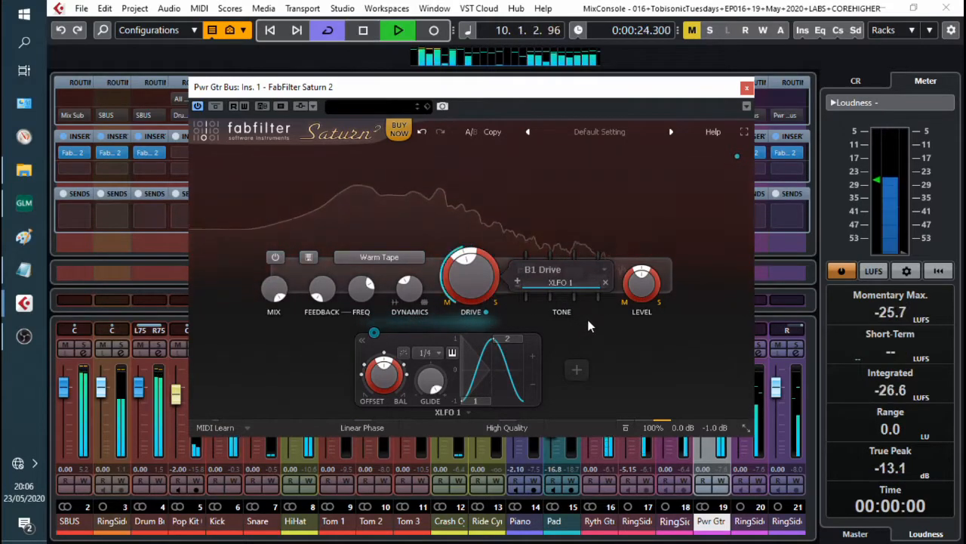
{"action": "left_click", "coordinate": [596, 283]}
{"action": "left_click", "coordinate": [595, 283]}
{"action": "left_click", "coordinate": [596, 283]}
{"action": "left_click", "coordinate": [594, 285]}
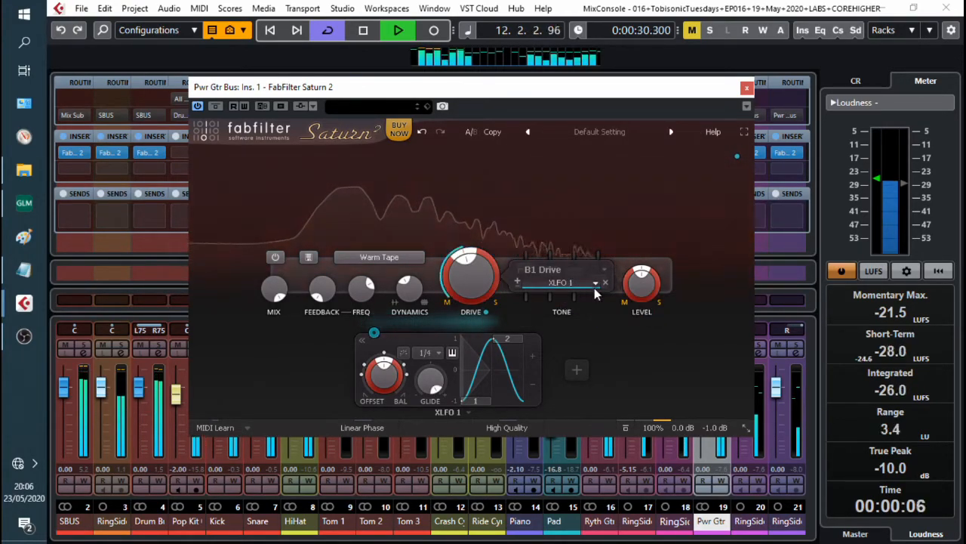
{"action": "left_click", "coordinate": [595, 285]}
{"action": "left_click", "coordinate": [596, 286]}
{"action": "left_click", "coordinate": [594, 287]}
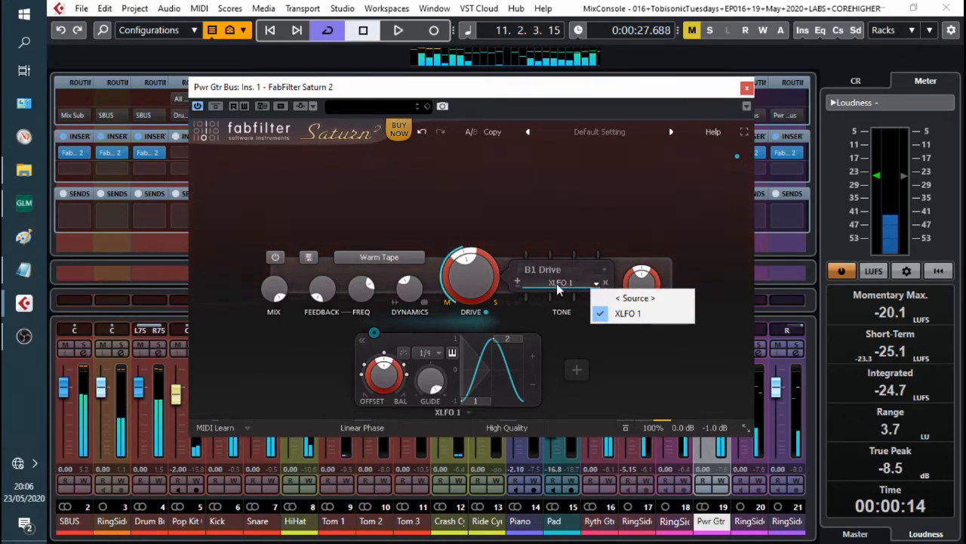
{"action": "left_click", "coordinate": [559, 289]}
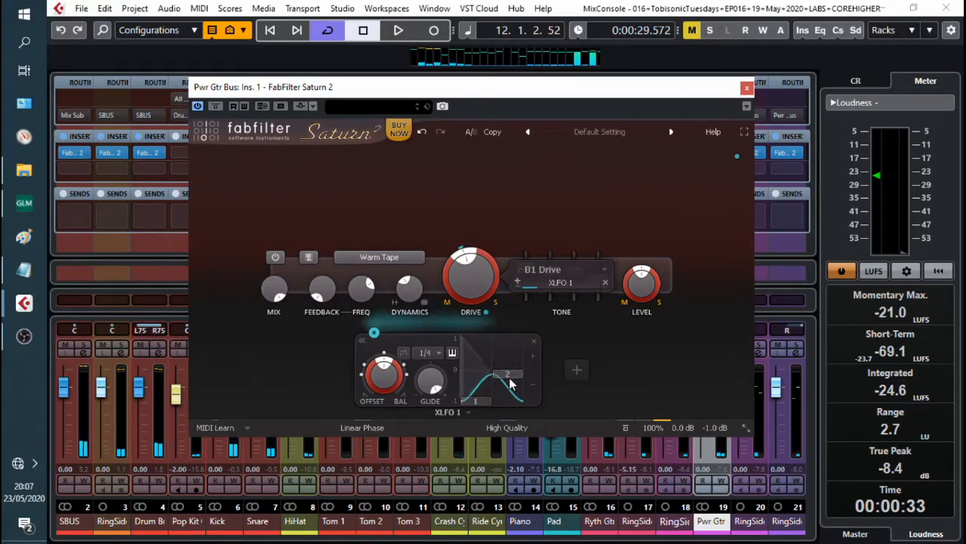
Step: Raise the XLFO's second step and set its glide to about 0.69
{"action": "left_click_drag", "start_coordinate": [510, 384], "coordinate": [519, 348]}
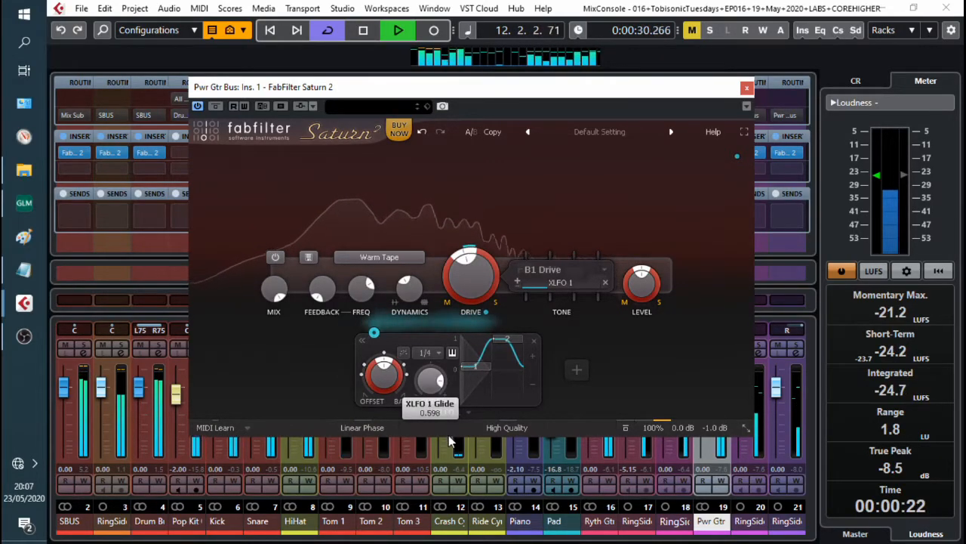
{"action": "left_click_drag", "start_coordinate": [449, 436], "coordinate": [449, 433]}
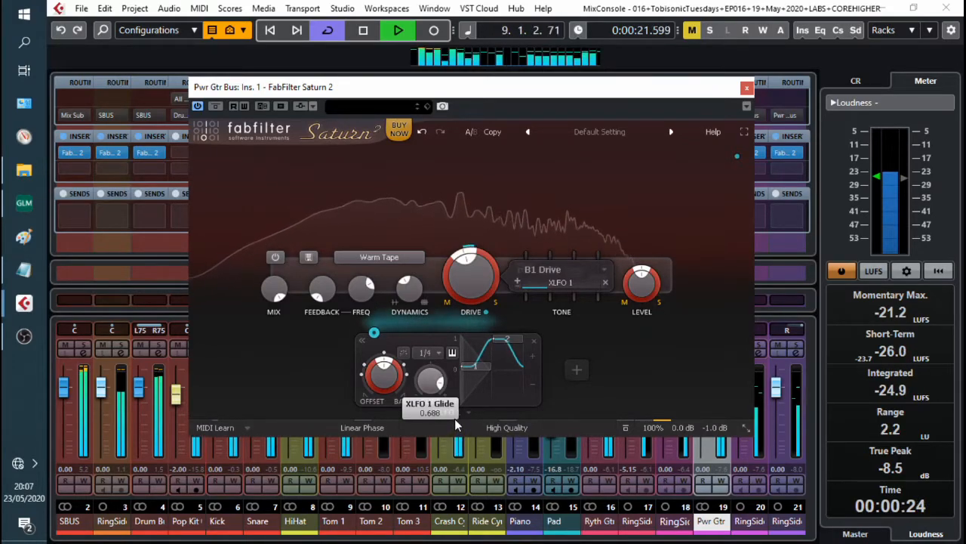
Step: Sync the XLFO rate to 1/8
{"action": "left_click", "coordinate": [427, 353]}
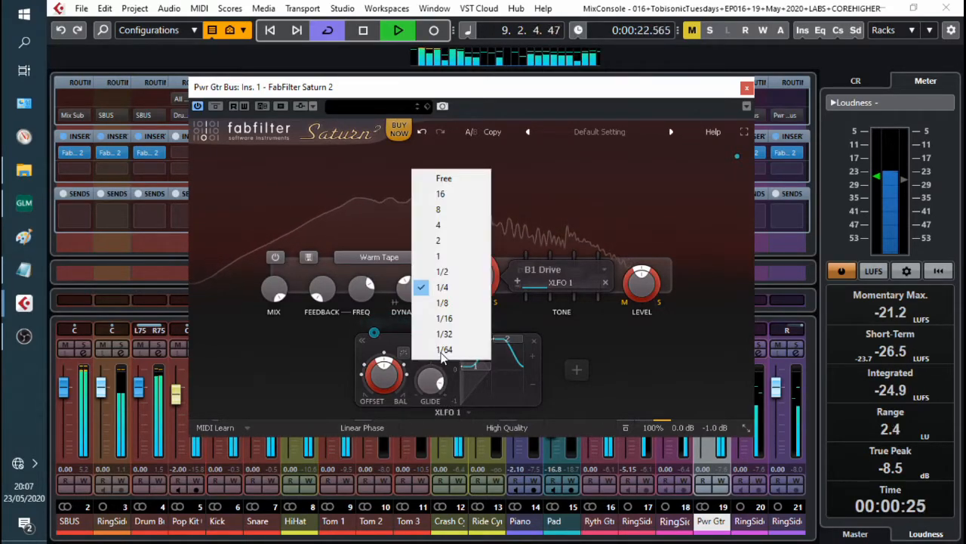
{"action": "left_click", "coordinate": [444, 303]}
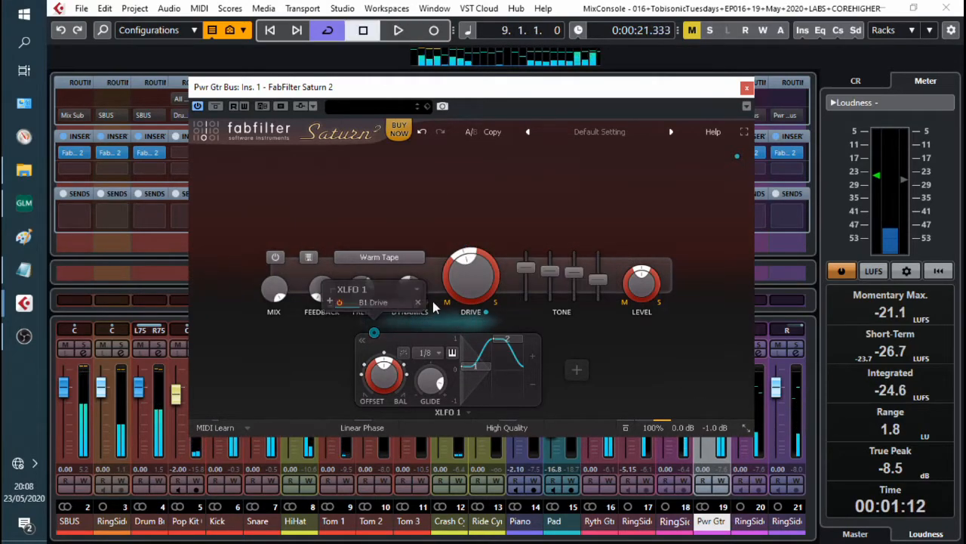
Step: Play the power guitars to compare them without and with the drive modulation
{"action": "key", "text": "space"}
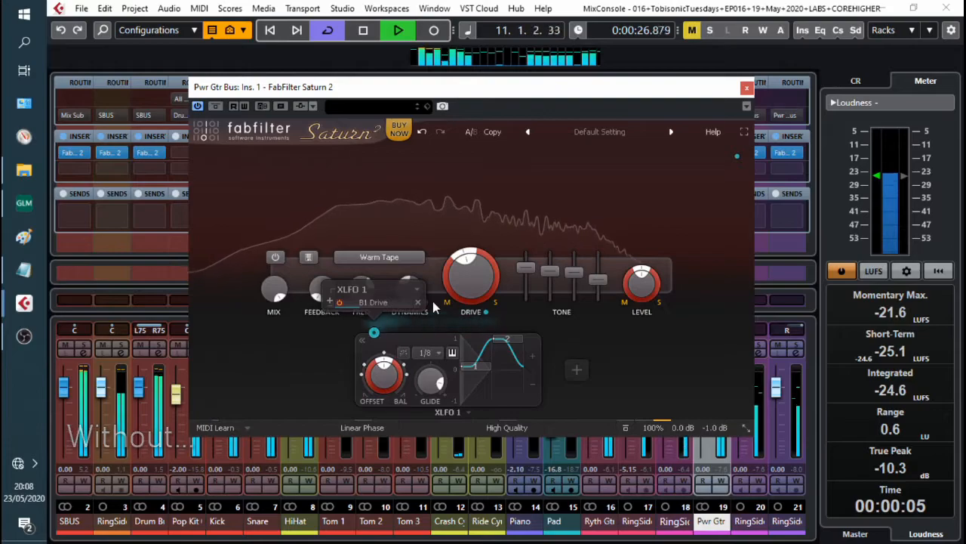
{"action": "key", "text": "space"}
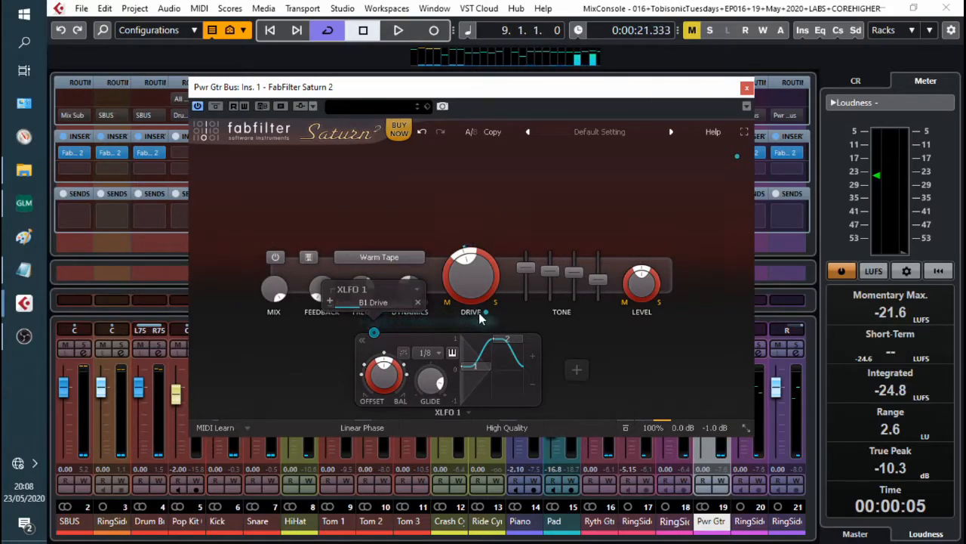
{"action": "key", "text": "space"}
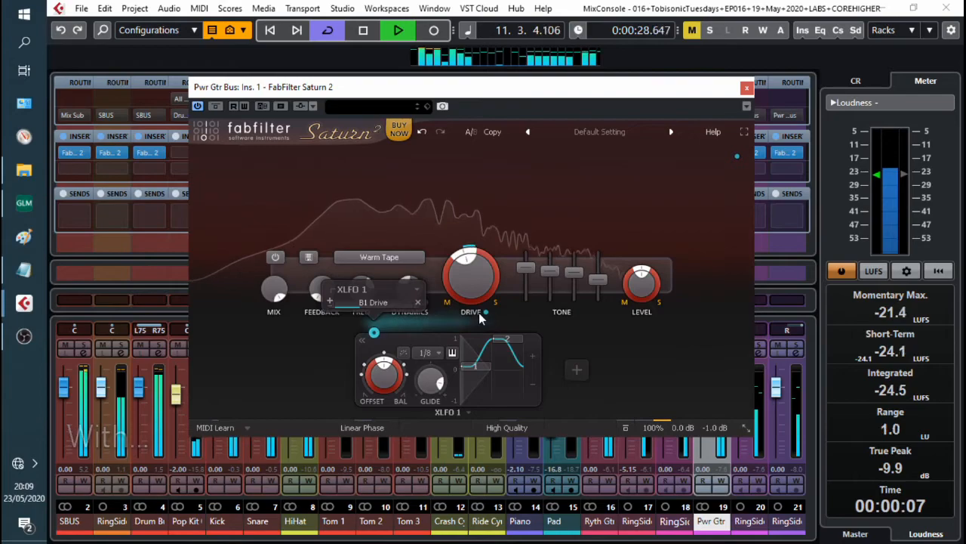
{"action": "key", "text": "space"}
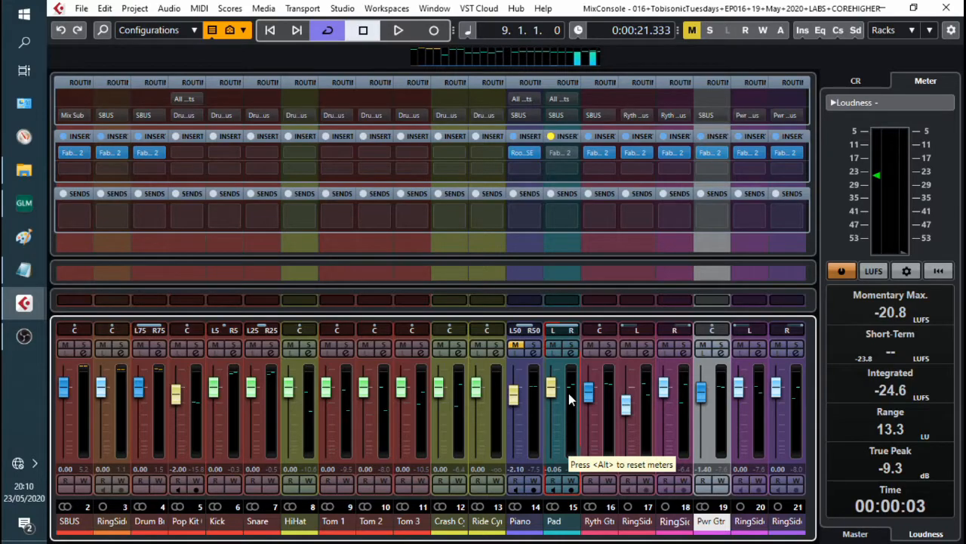
Step: Start playback and set the pad's Saturn 2 drive to about 92%
{"action": "key", "text": "space"}
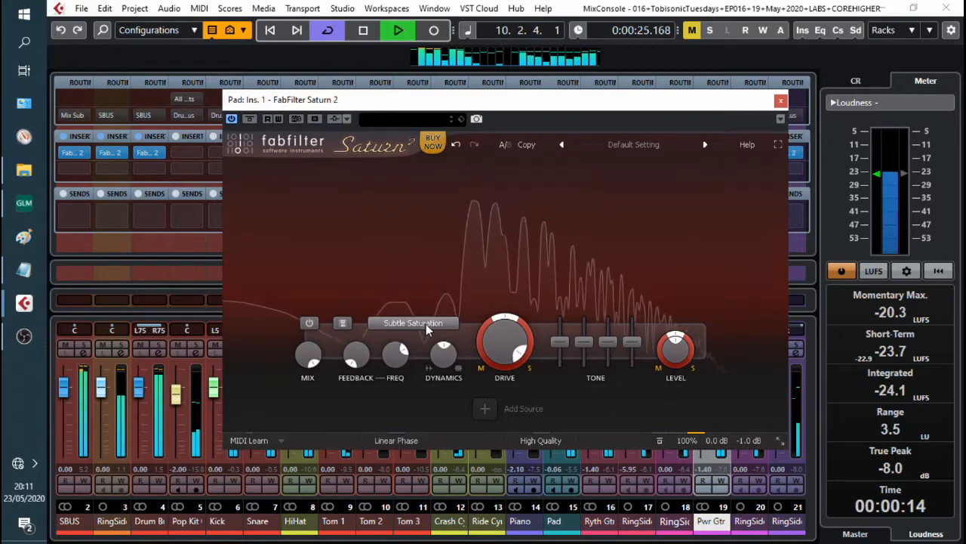
{"action": "mouse_move", "coordinate": [514, 340]}
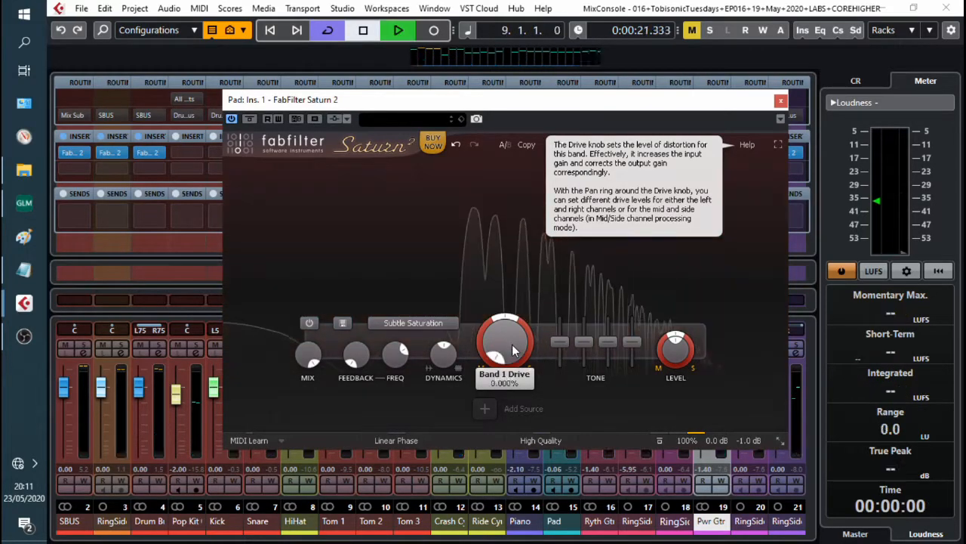
{"action": "left_click_drag", "start_coordinate": [513, 343], "coordinate": [559, 149]}
{"action": "left_click_drag", "start_coordinate": [482, 352], "coordinate": [494, 308]}
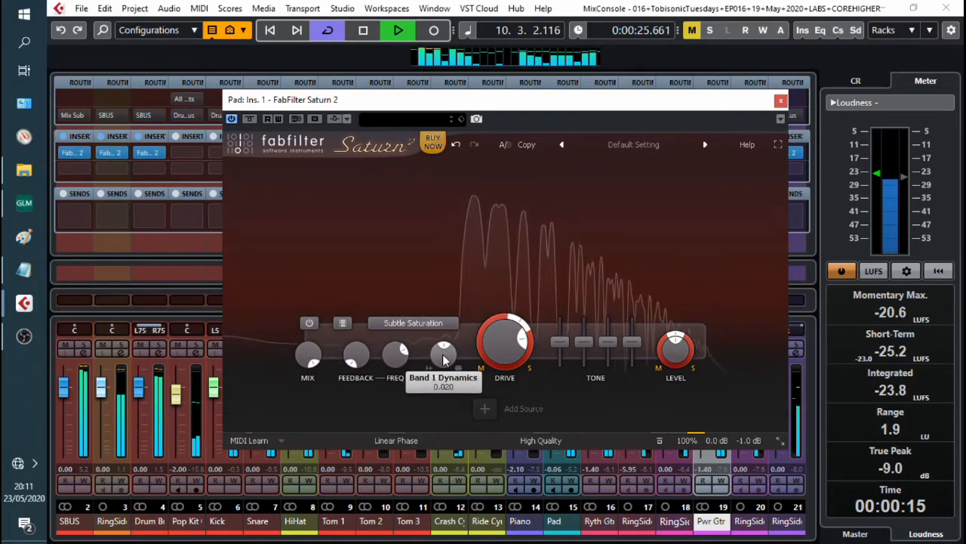
Step: Set the pad's dynamics to about -0.2 and lower its tone sliders
{"action": "left_click_drag", "start_coordinate": [447, 375], "coordinate": [452, 394]}
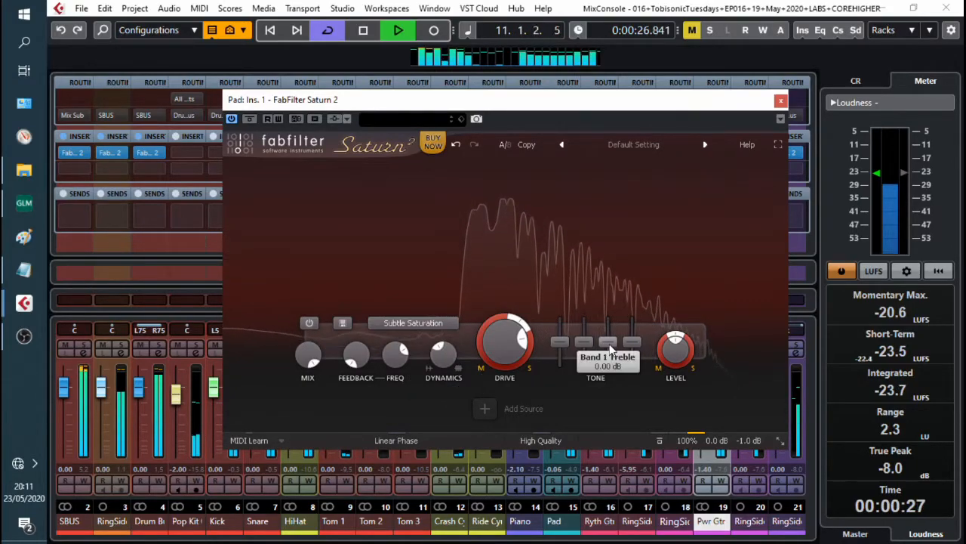
{"action": "left_click_drag", "start_coordinate": [610, 349], "coordinate": [563, 359]}
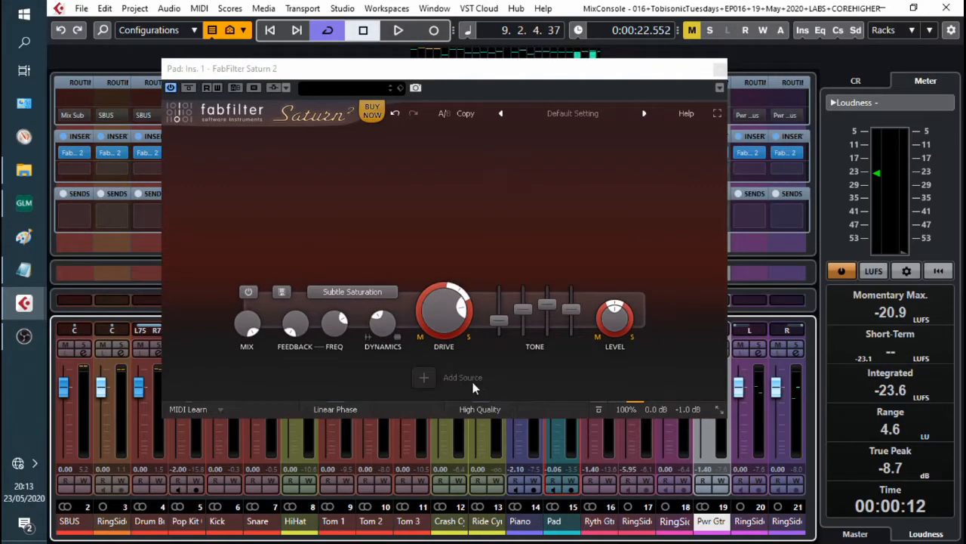
Step: Add an XLFO modulation source to the pad's drive and raise the XLFO's first step
{"action": "left_click", "coordinate": [426, 379]}
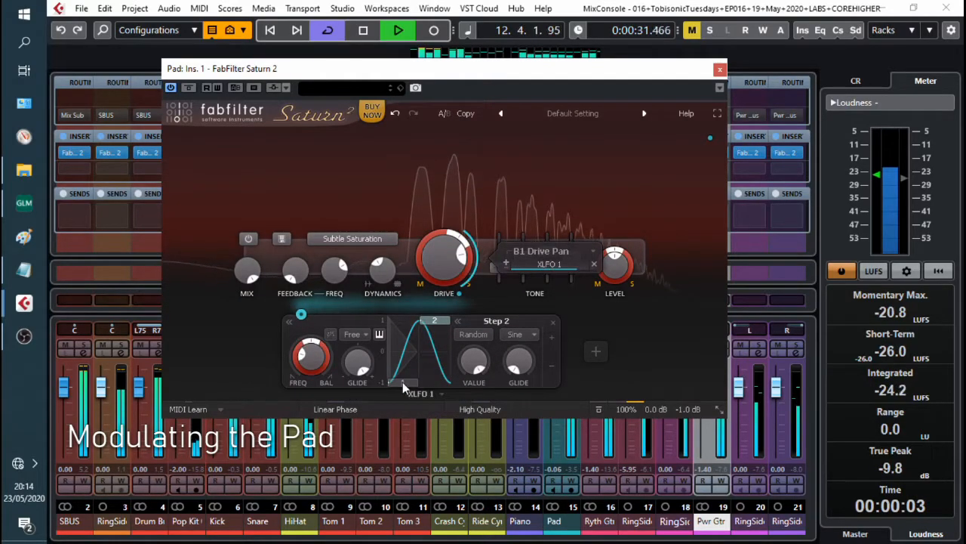
{"action": "left_click_drag", "start_coordinate": [402, 382], "coordinate": [414, 351]}
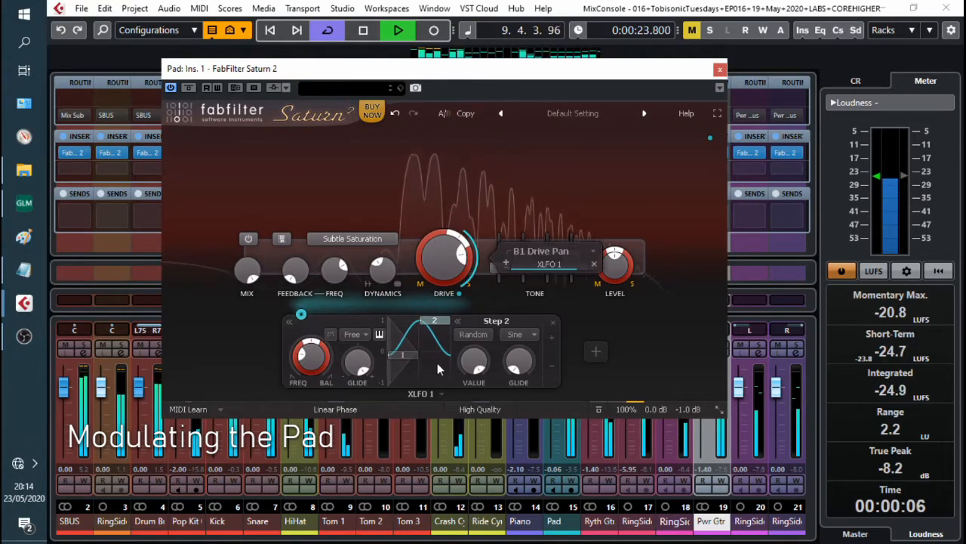
Step: Change XLFO step 2's shape to Sqr, toggling Random on and off, and increase its glide
{"action": "left_click", "coordinate": [533, 335]}
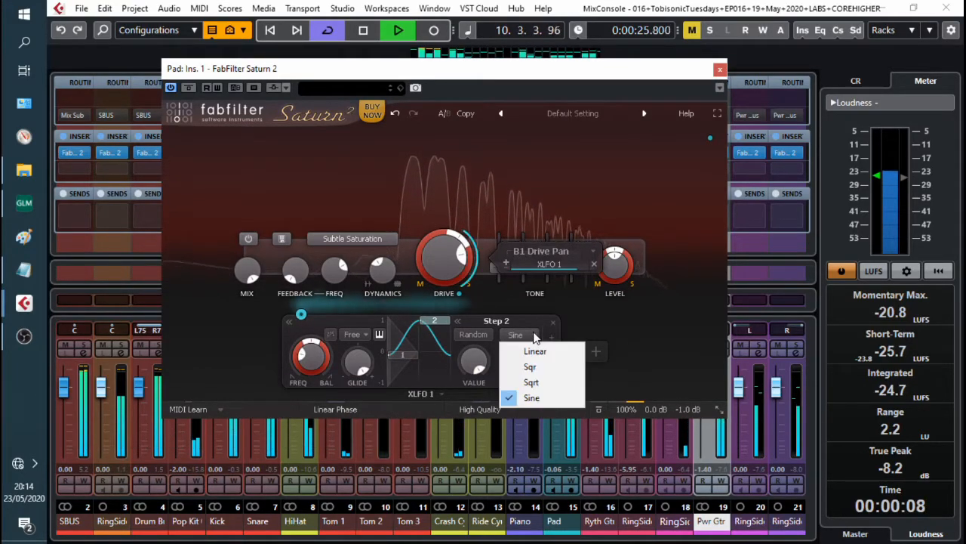
{"action": "left_click", "coordinate": [533, 366]}
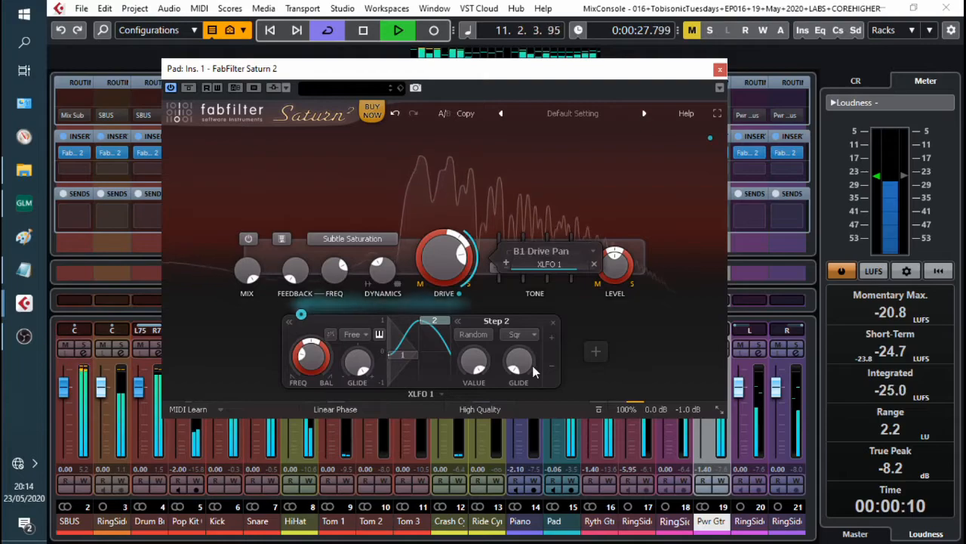
{"action": "left_click", "coordinate": [483, 336]}
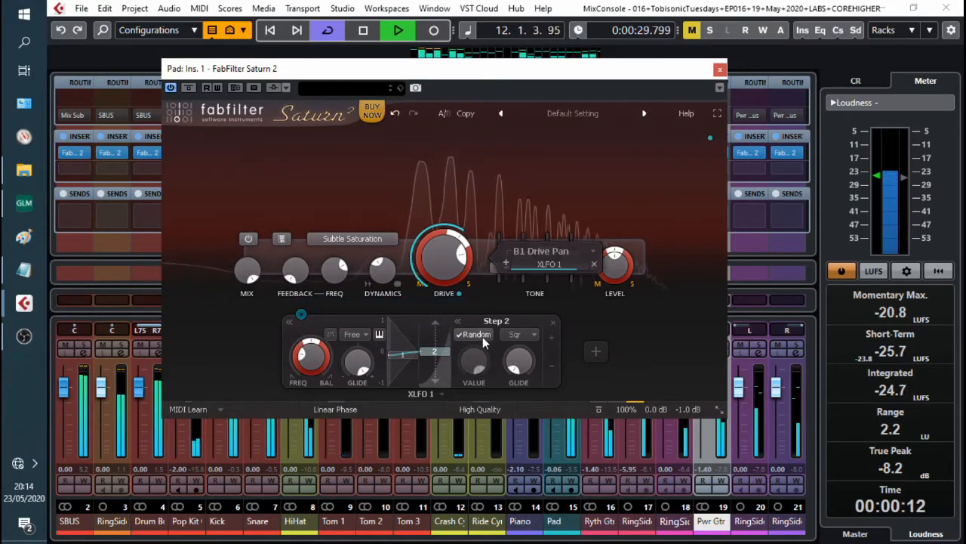
{"action": "left_click", "coordinate": [483, 337]}
{"action": "left_click_drag", "start_coordinate": [527, 366], "coordinate": [551, 263]}
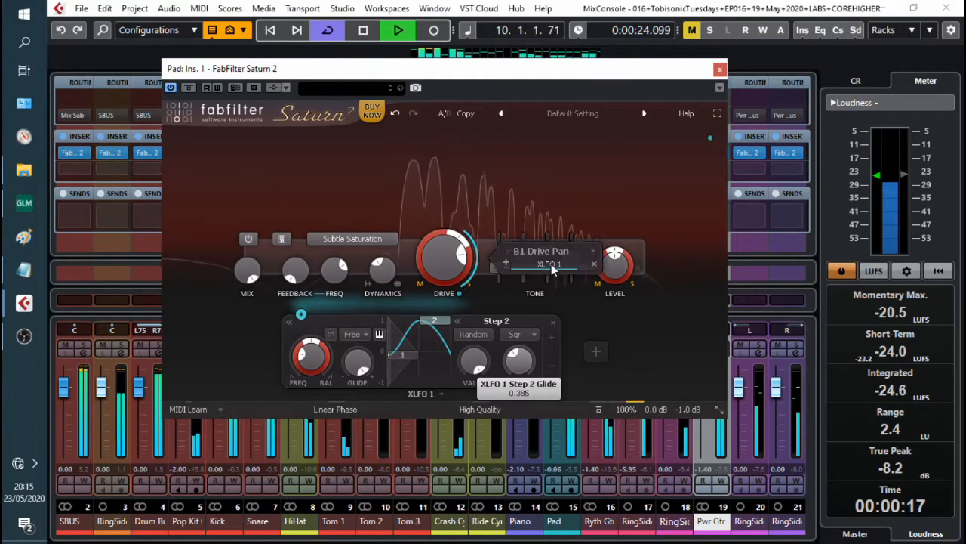
Step: Set XLFO step 1's shape to Sqr and raise its glide to about 0.36
{"action": "left_click", "coordinate": [402, 360]}
{"action": "left_click", "coordinate": [517, 333]}
{"action": "left_click", "coordinate": [533, 368]}
{"action": "left_click_drag", "start_coordinate": [529, 375], "coordinate": [551, 276]}
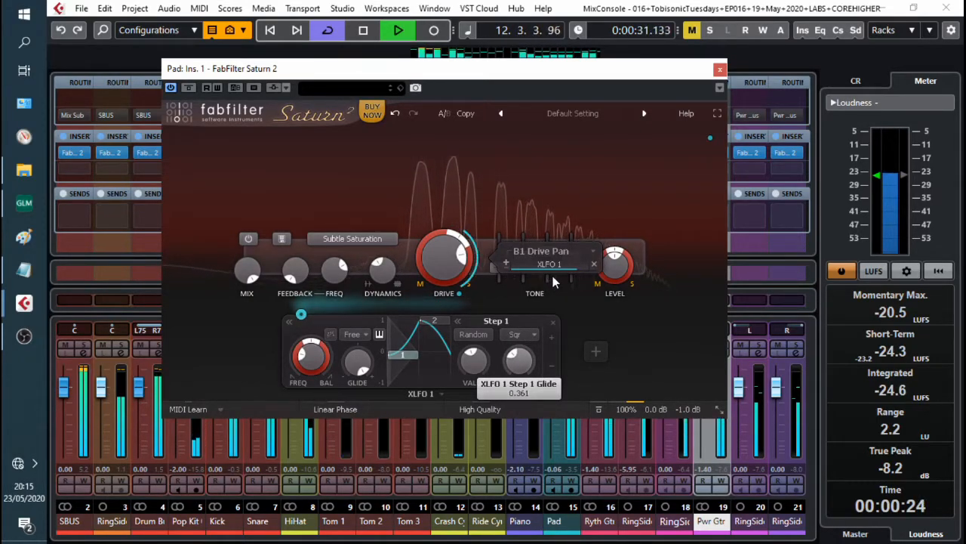
Step: Sync the XLFO rate to 1/16 and then to 1/32
{"action": "left_click", "coordinate": [364, 335]}
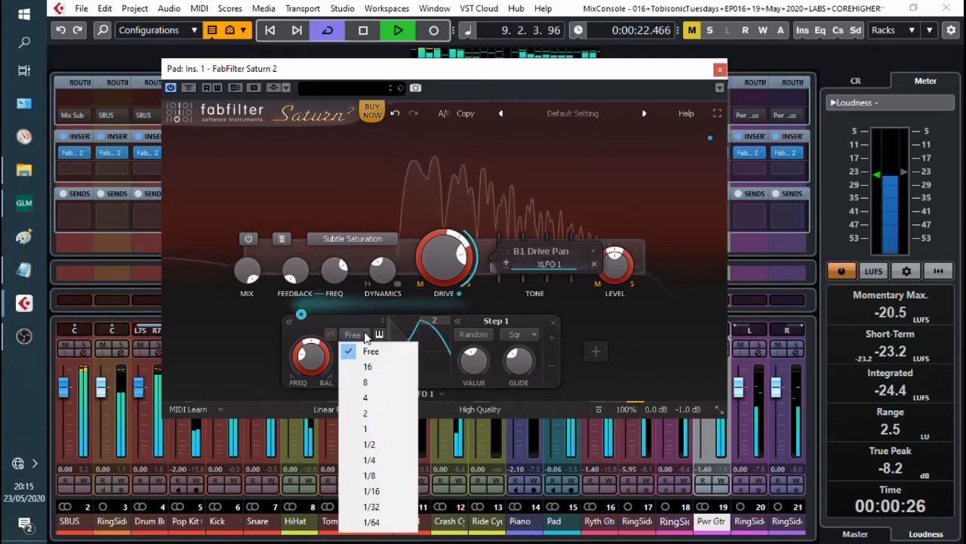
{"action": "left_click", "coordinate": [395, 495]}
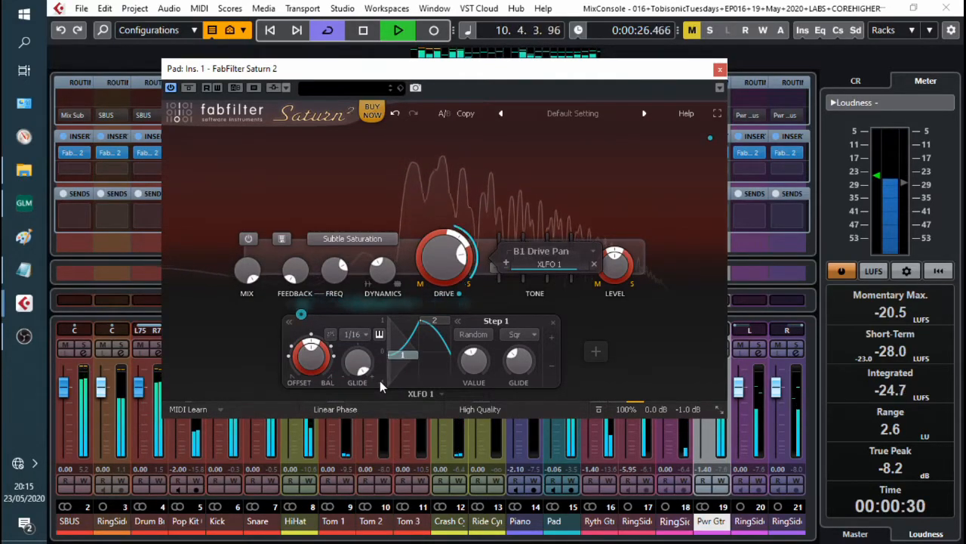
{"action": "left_click", "coordinate": [356, 334]}
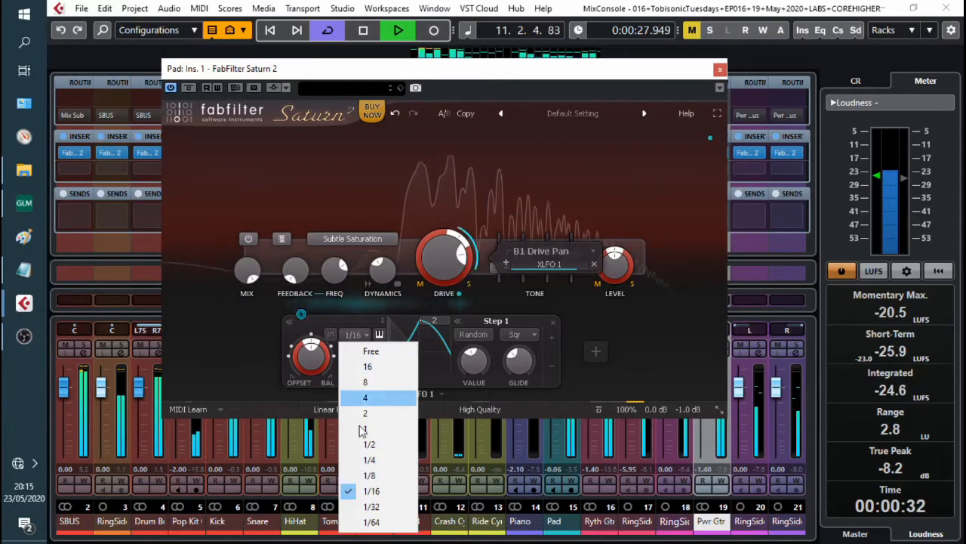
{"action": "left_click", "coordinate": [371, 510]}
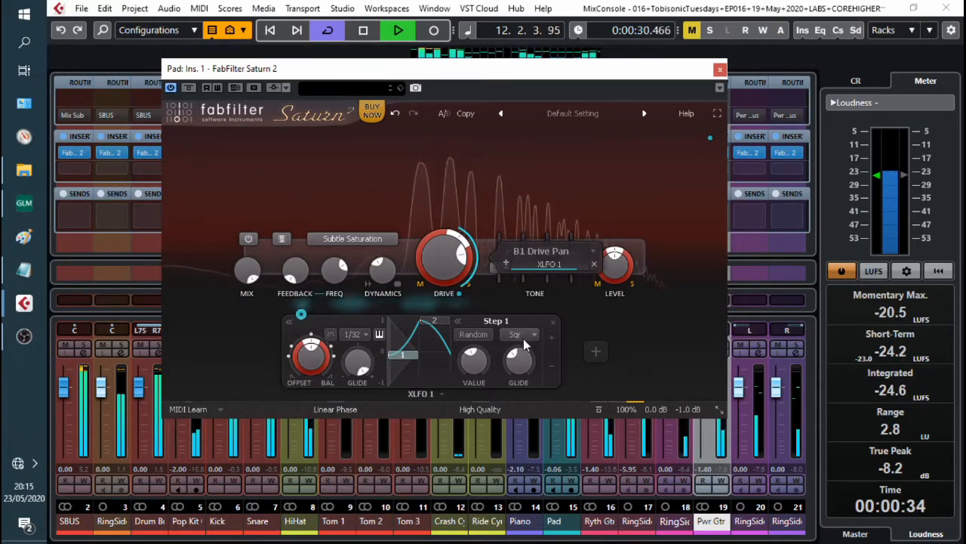
Step: Adjust the XLFO's drive modulation amount and play the pad to compare without and with it
{"action": "left_click_drag", "start_coordinate": [562, 270], "coordinate": [502, 259]}
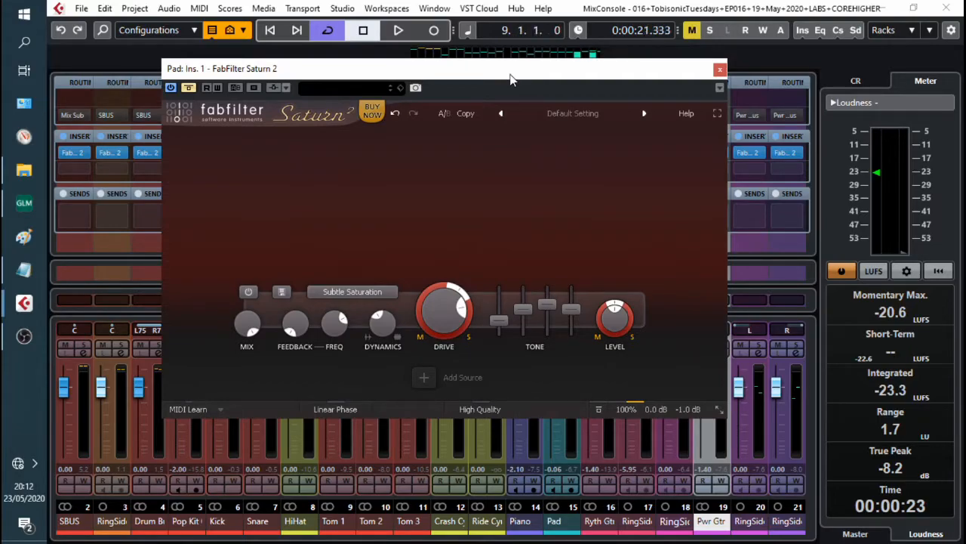
{"action": "key", "text": "space"}
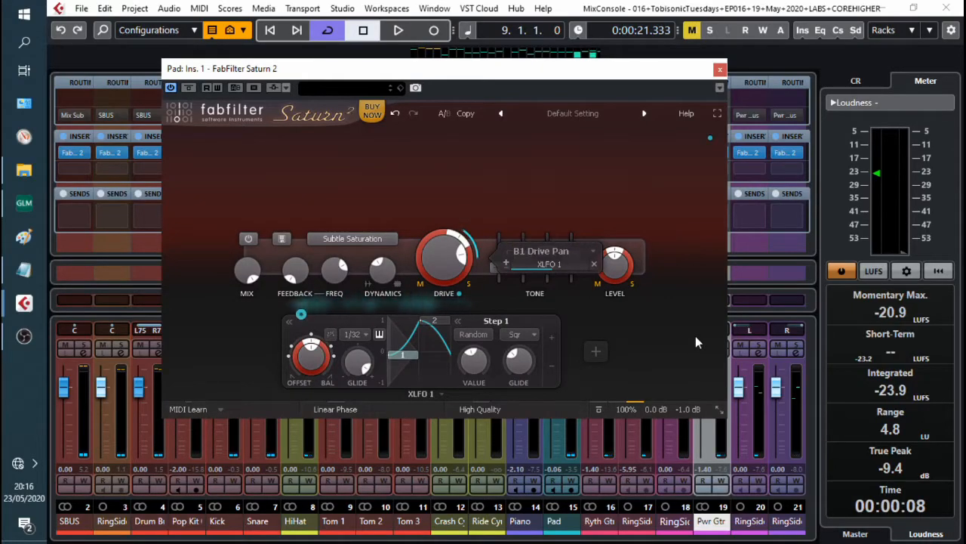
{"action": "key", "text": "space"}
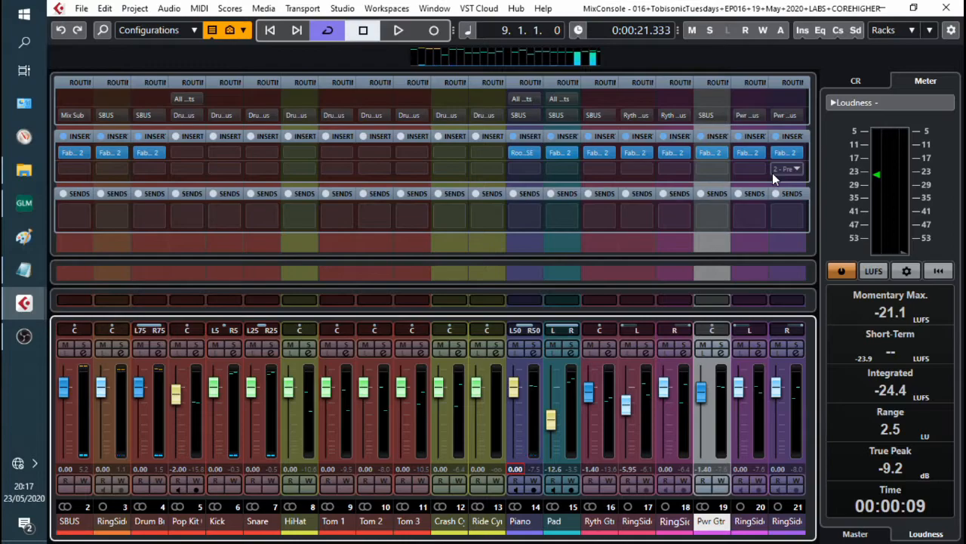
Step: Play the piano track without effects to hear it dry
{"action": "key", "text": "space"}
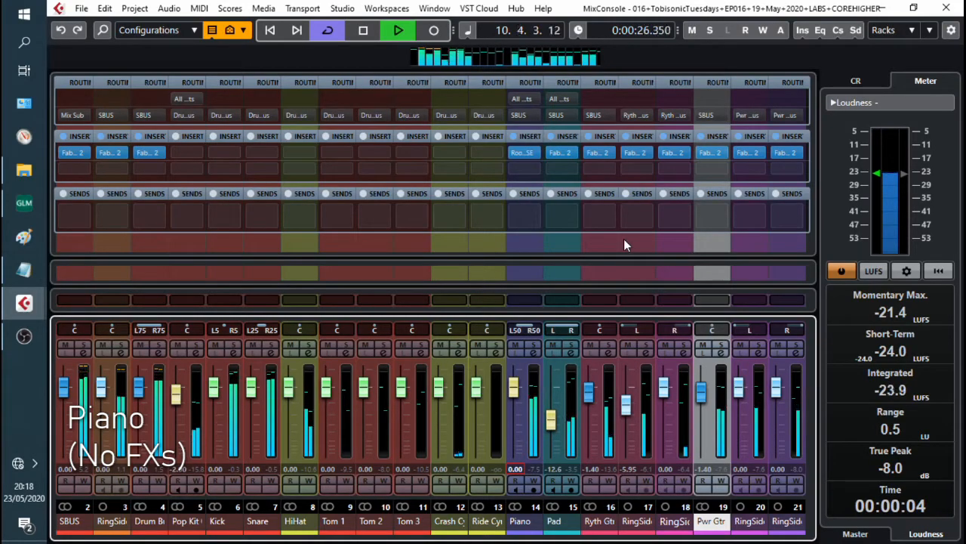
{"action": "key", "text": "space"}
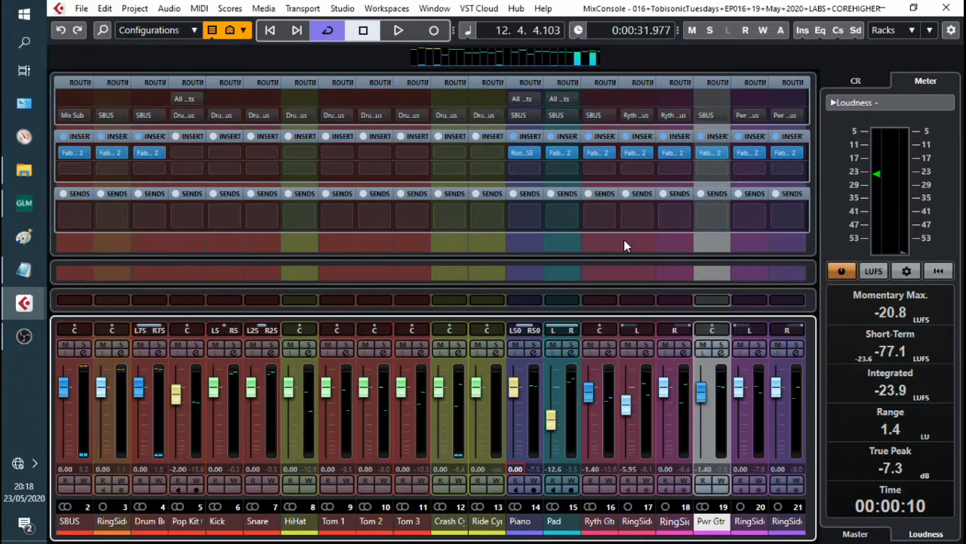
Step: Open the piano's Saturn 2 insert and turn its drive down
{"action": "left_click", "coordinate": [538, 167]}
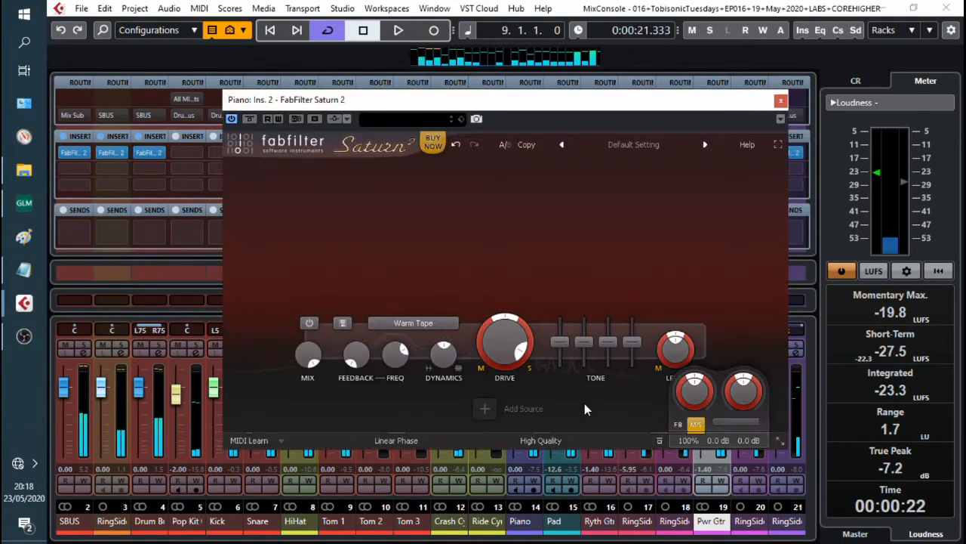
{"action": "left_click_drag", "start_coordinate": [518, 361], "coordinate": [517, 490]}
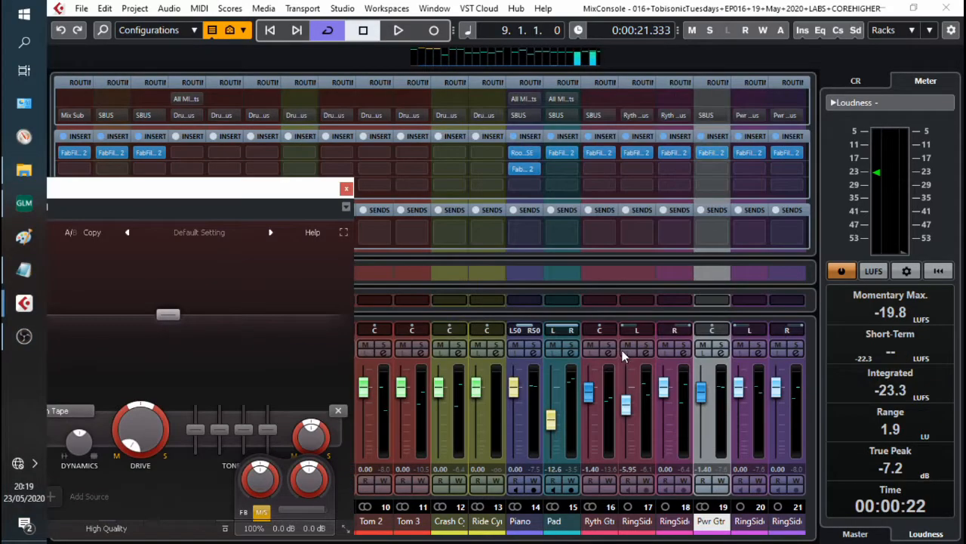
Step: Split the piano's Saturn 2 into two bands and move the crossover higher
{"action": "left_click", "coordinate": [591, 345]}
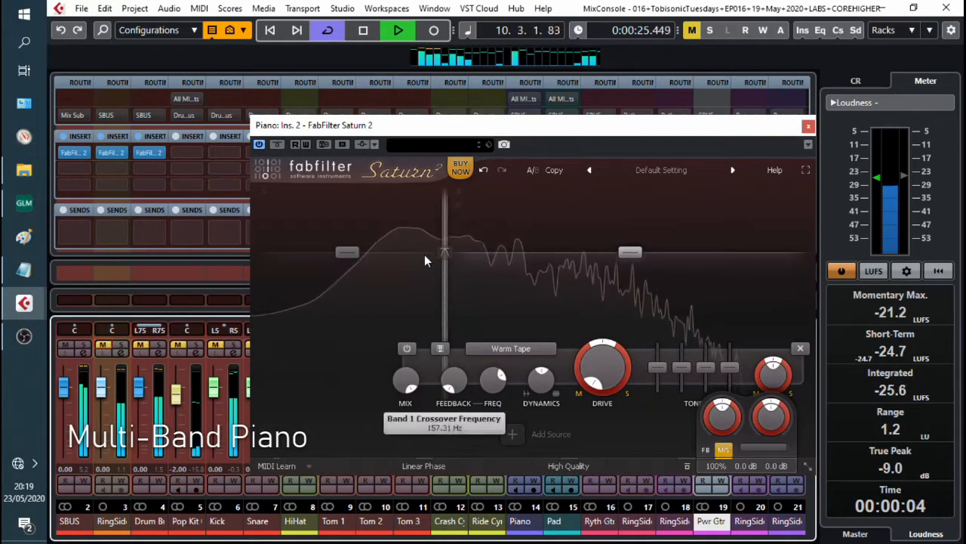
{"action": "left_click", "coordinate": [264, 191]}
{"action": "left_click_drag", "start_coordinate": [366, 125], "coordinate": [438, 141]}
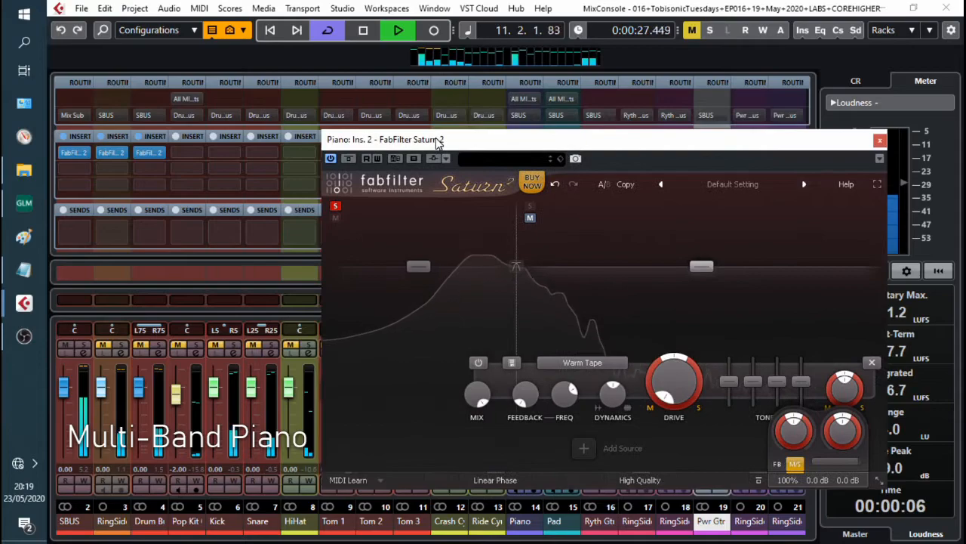
{"action": "left_click_drag", "start_coordinate": [512, 235], "coordinate": [581, 244]}
Step: Set band 1's crossover slope to 12 dB/oct
{"action": "left_click", "coordinate": [574, 268]}
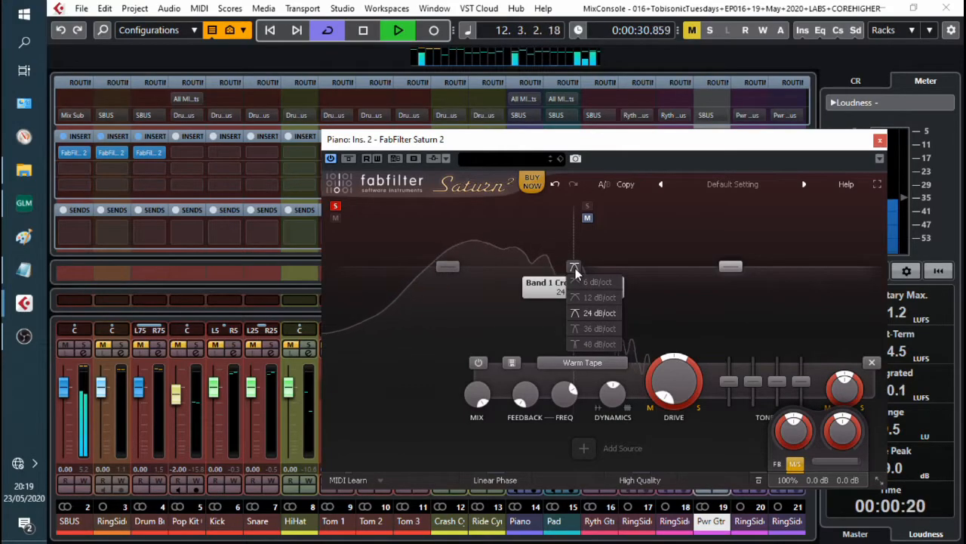
{"action": "left_click", "coordinate": [579, 283]}
{"action": "left_click", "coordinate": [573, 268]}
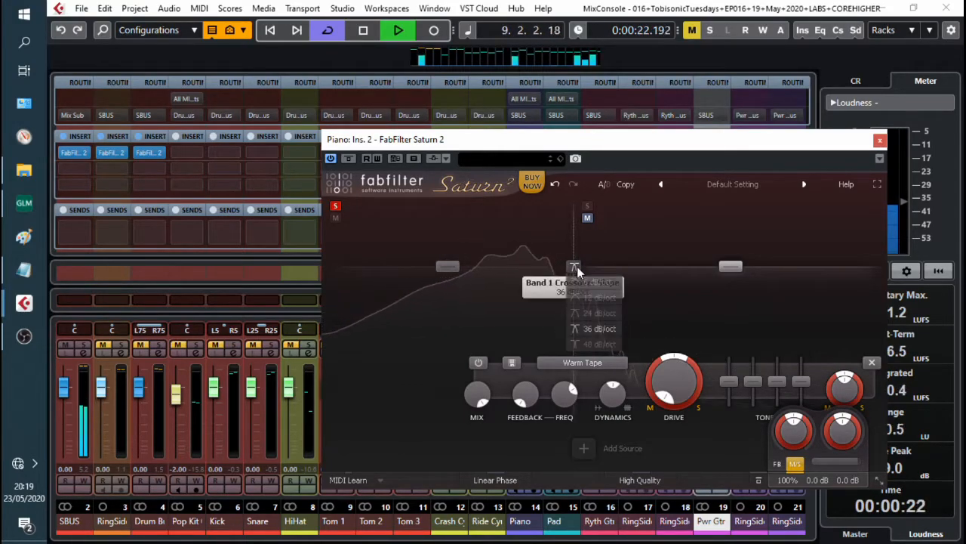
{"action": "left_click", "coordinate": [580, 294]}
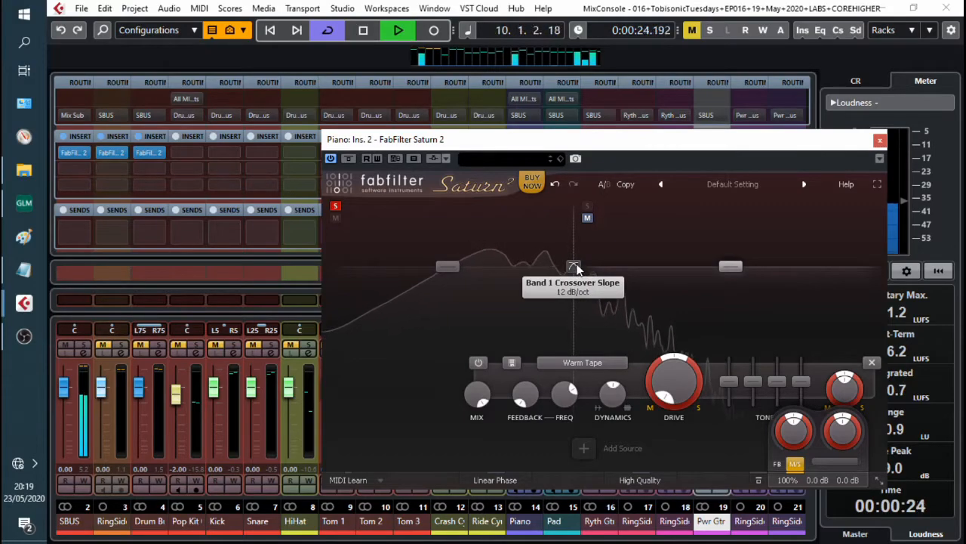
Step: Play the piano and solo band 2 to audition it
{"action": "key", "text": "space"}
{"action": "left_click", "coordinate": [548, 213]}
{"action": "left_click", "coordinate": [547, 206]}
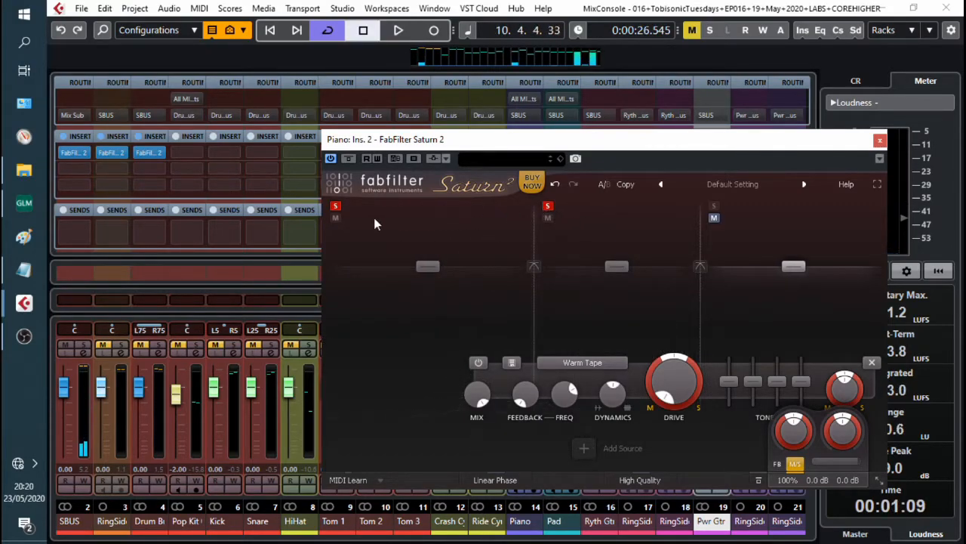
{"action": "key", "text": "space"}
Step: Move the upper crossover toward the high end of the spectrum and solo band 2
{"action": "left_click_drag", "start_coordinate": [700, 253], "coordinate": [674, 233]}
{"action": "left_click", "coordinate": [687, 206]}
{"action": "left_click", "coordinate": [548, 206]}
{"action": "left_click_drag", "start_coordinate": [674, 266], "coordinate": [754, 270]}
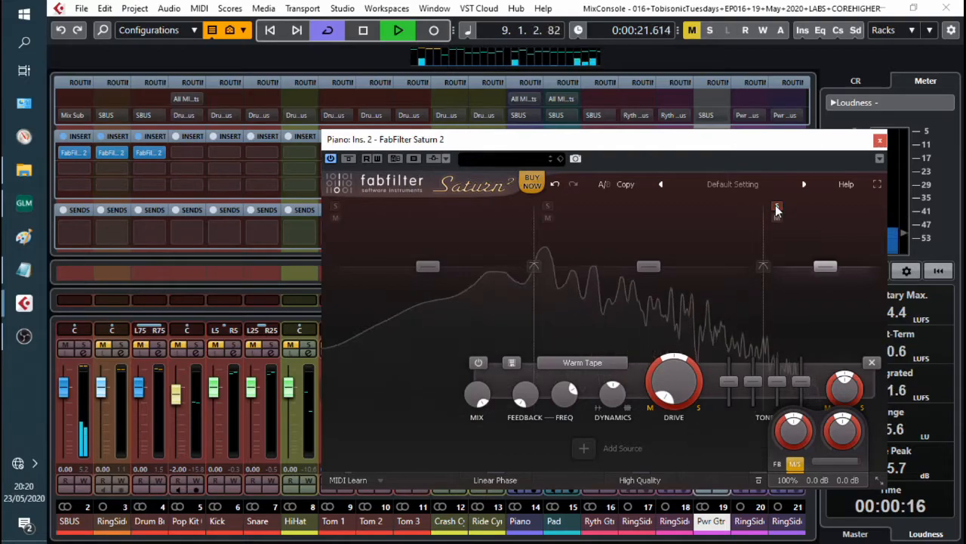
{"action": "left_click", "coordinate": [548, 206]}
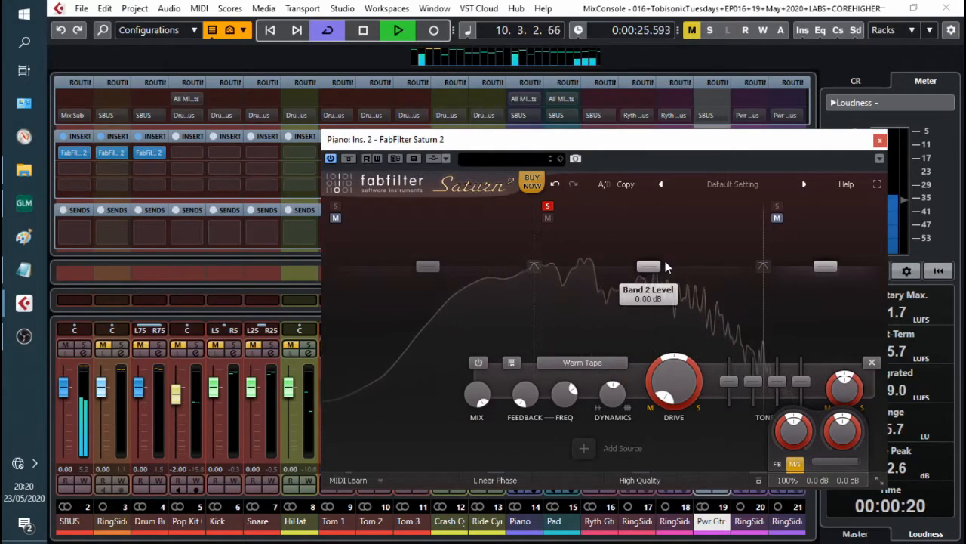
Step: Add a crossover at about 927 Hz inside band 2 and solo the new band
{"action": "left_click", "coordinate": [664, 211]}
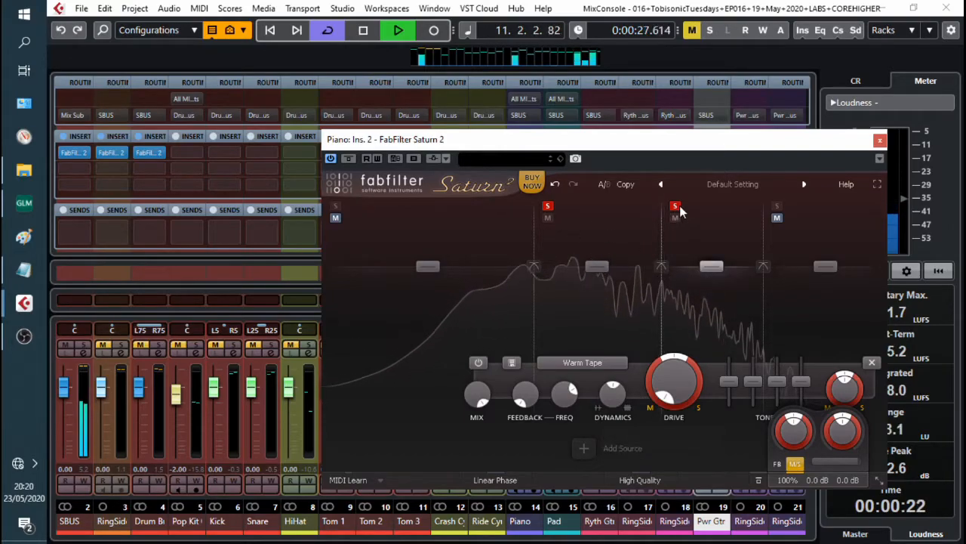
{"action": "left_click_drag", "start_coordinate": [662, 255], "coordinate": [641, 256]}
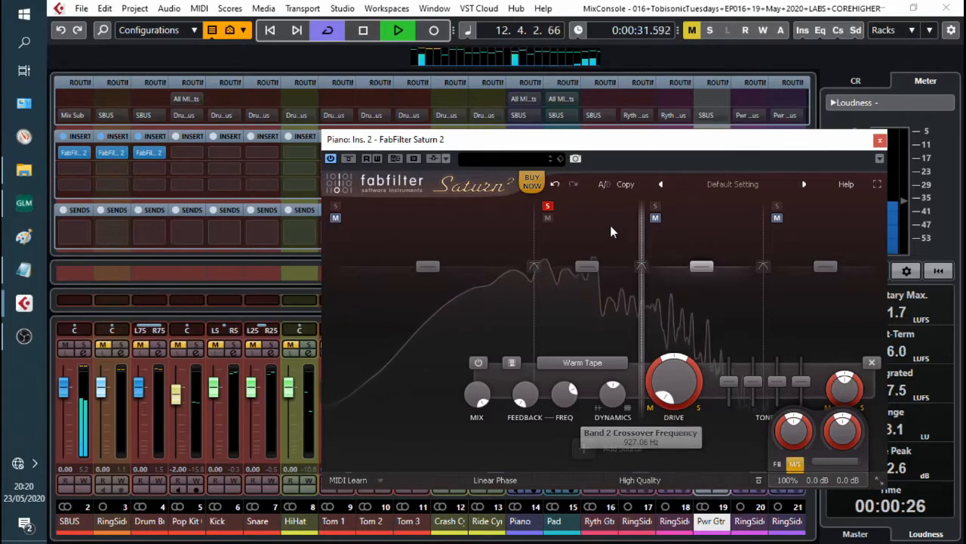
{"action": "left_click", "coordinate": [656, 206]}
Step: Clear the other band solos and solo only the lowest band
{"action": "left_click", "coordinate": [548, 206]}
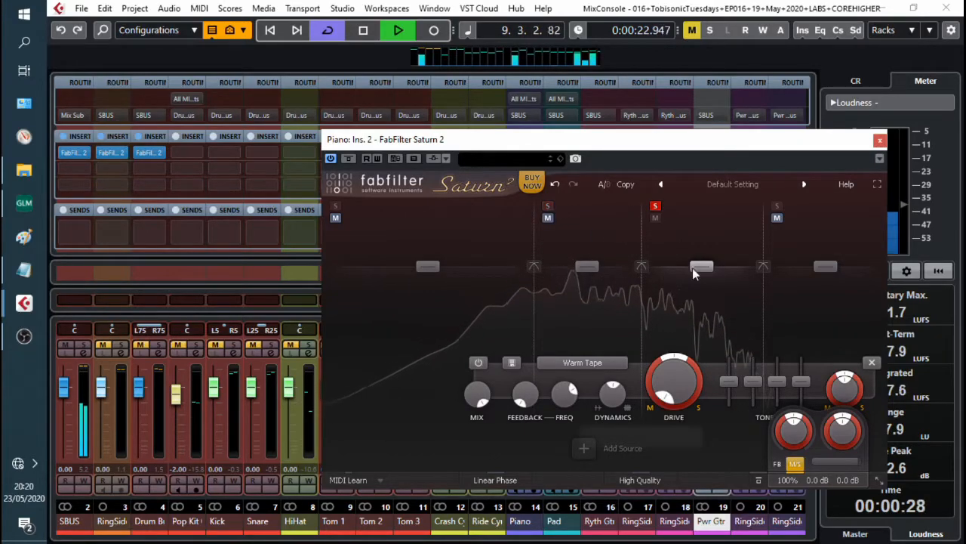
{"action": "left_click", "coordinate": [656, 206]}
{"action": "left_click", "coordinate": [335, 205]}
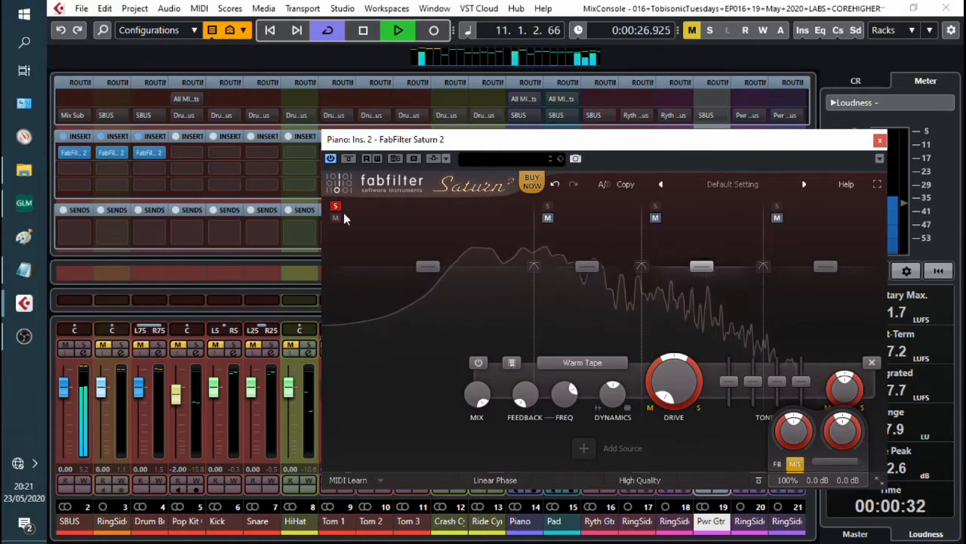
Step: Set band 1's saturation style to Smooth Amp
{"action": "left_click", "coordinate": [450, 362]}
{"action": "mouse_move", "coordinate": [438, 410]}
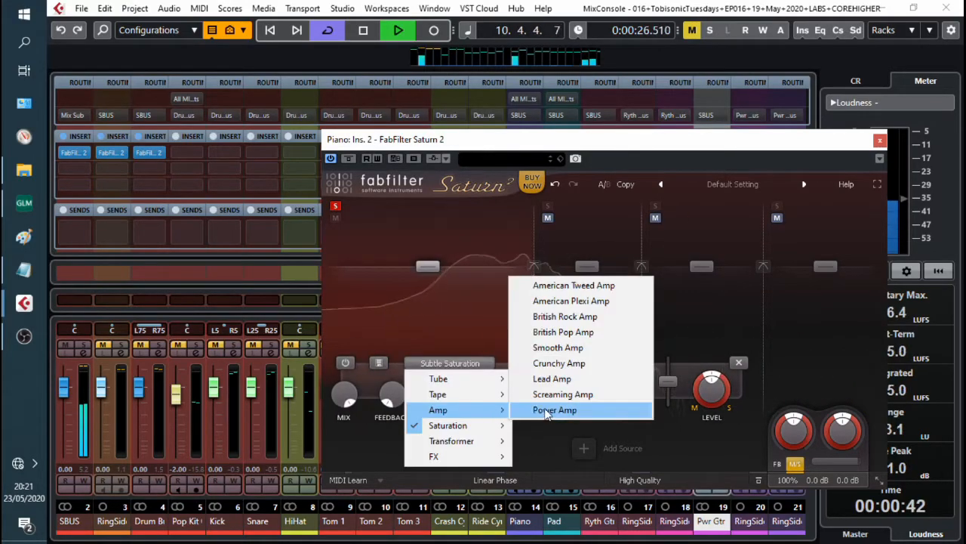
{"action": "left_click", "coordinate": [563, 349]}
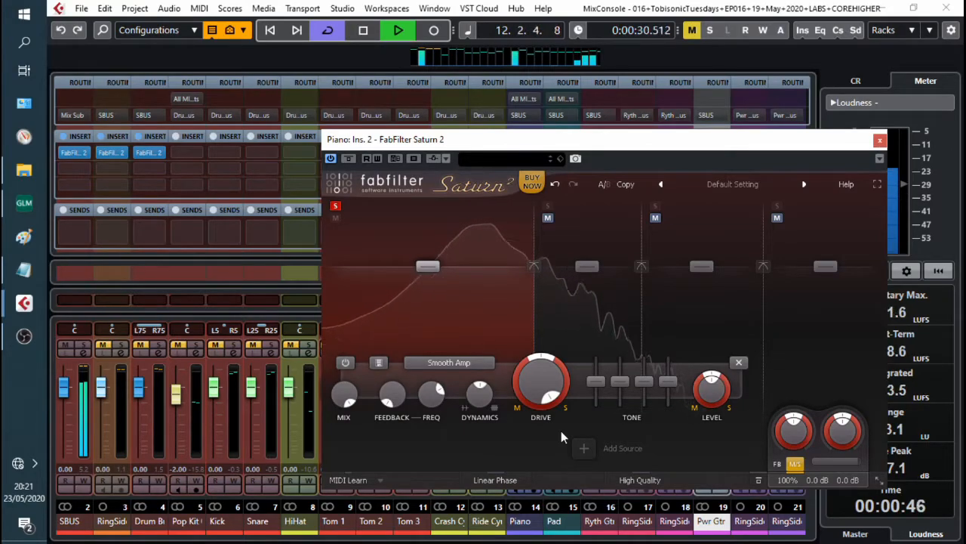
Step: Raise band 1's drive slightly, boost its bass and lower its upper tone sliders
{"action": "mouse_move", "coordinate": [540, 381]}
{"action": "mouse_move", "coordinate": [541, 381]}
{"action": "left_mouse_down"}
{"action": "mouse_move", "coordinate": [547, 412]}
{"action": "mouse_move", "coordinate": [552, 370]}
{"action": "left_mouse_up"}
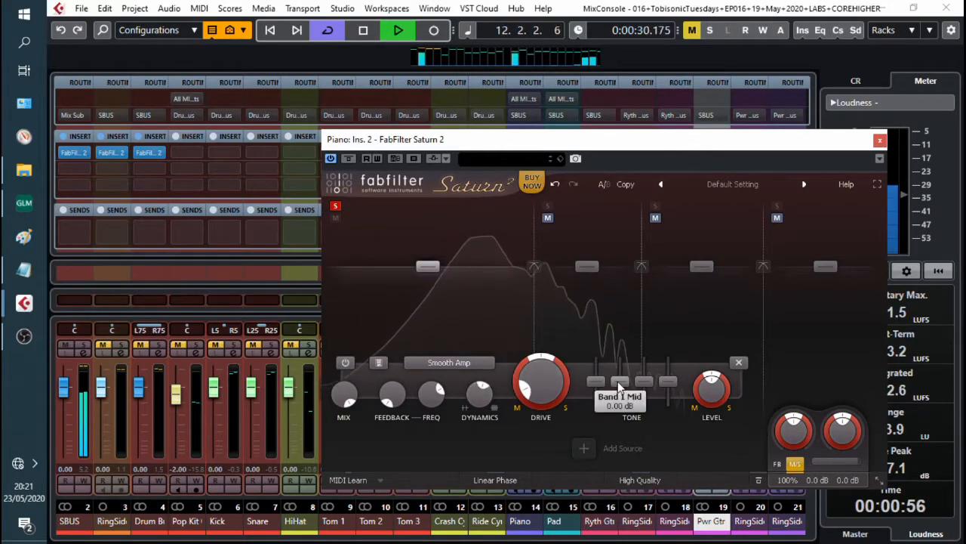
{"action": "left_click_drag", "start_coordinate": [596, 382], "coordinate": [624, 379]}
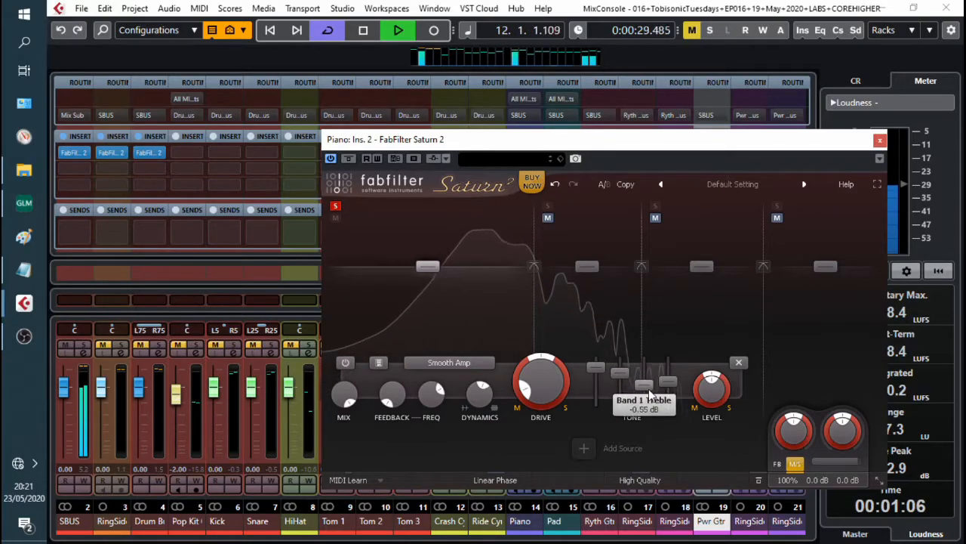
{"action": "left_click_drag", "start_coordinate": [668, 386], "coordinate": [675, 401]}
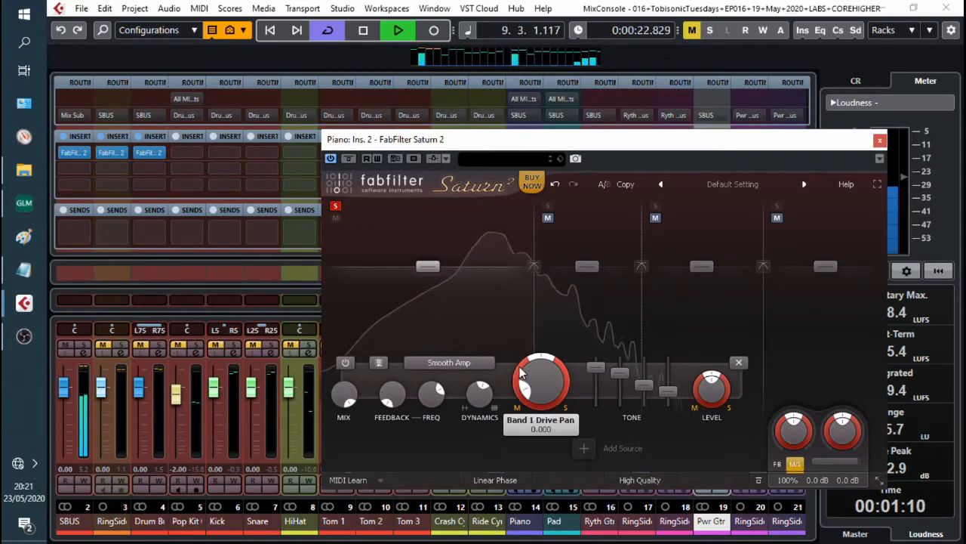
Step: Pan band 1's drive to about -0.16
{"action": "left_click_drag", "start_coordinate": [519, 371], "coordinate": [523, 387]}
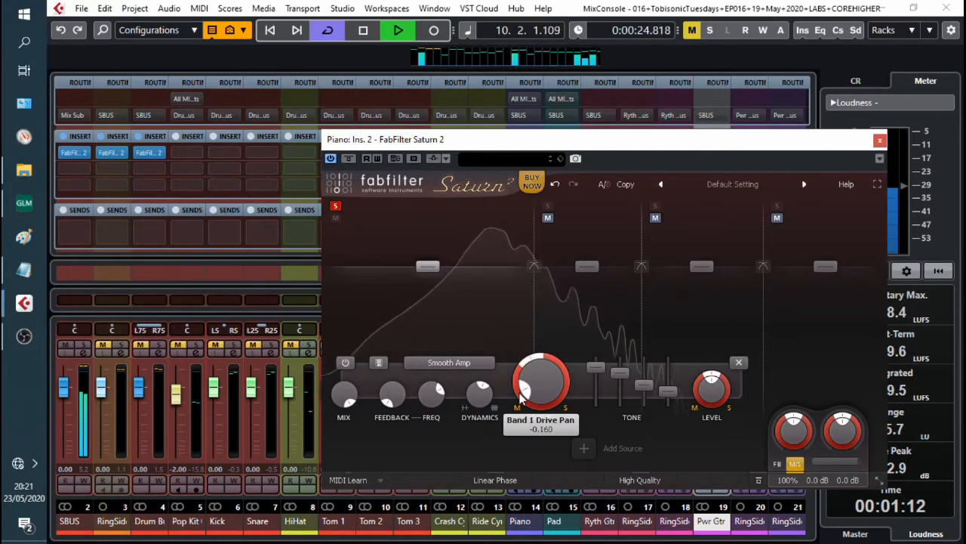
{"action": "left_click_drag", "start_coordinate": [524, 425], "coordinate": [527, 427]}
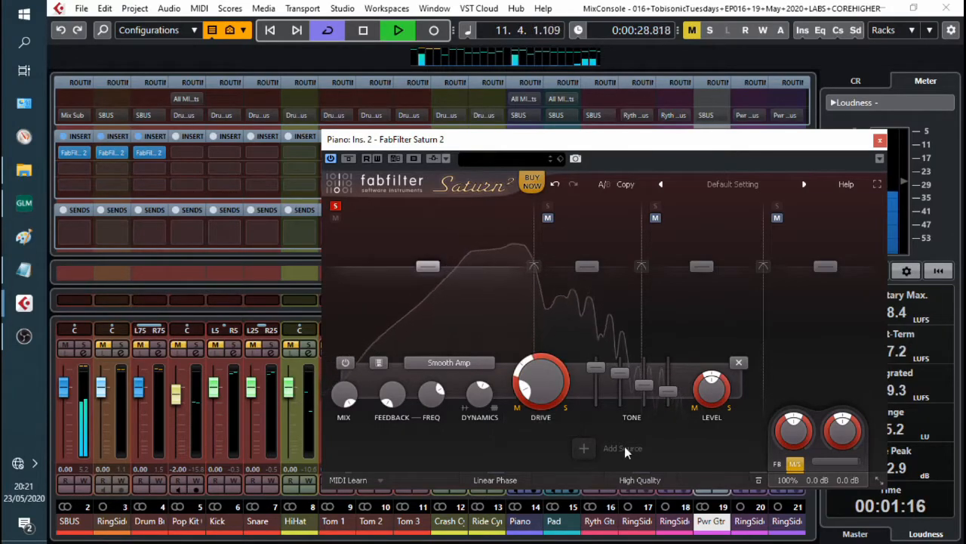
Step: Solo band 2 and set its saturation style to Subtle Tube
{"action": "left_click", "coordinate": [548, 206]}
{"action": "left_click", "coordinate": [582, 328]}
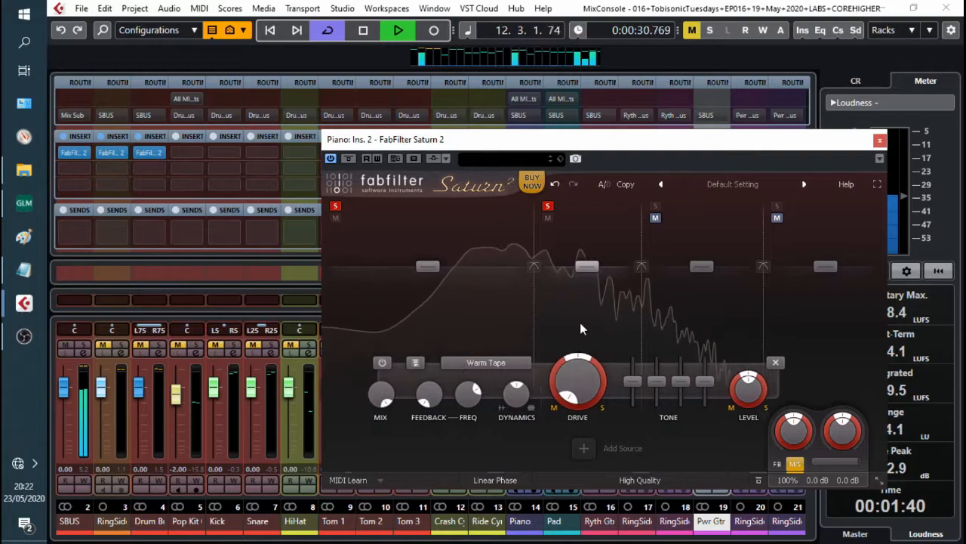
{"action": "left_click", "coordinate": [496, 363]}
{"action": "mouse_move", "coordinate": [484, 378]}
{"action": "left_click", "coordinate": [601, 381]}
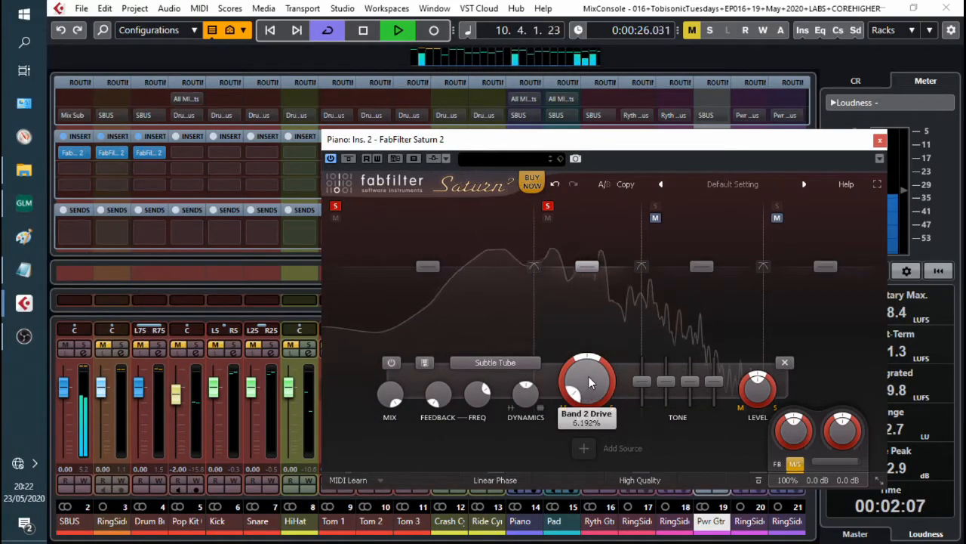
Step: Raise band 2's drive and nudge its treble and bass tone sliders down slightly
{"action": "left_click_drag", "start_coordinate": [591, 383], "coordinate": [594, 353]}
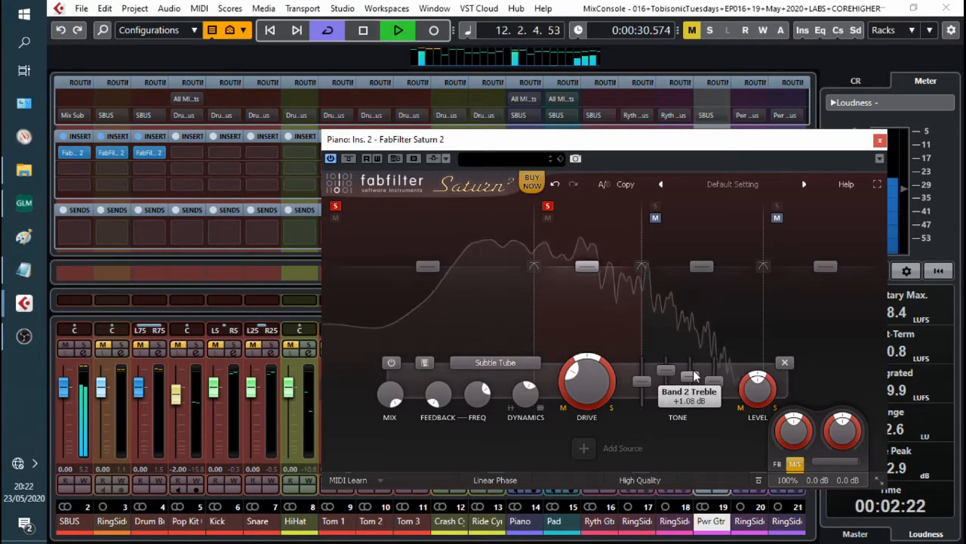
{"action": "left_click_drag", "start_coordinate": [716, 381], "coordinate": [716, 387]}
{"action": "left_click_drag", "start_coordinate": [644, 384], "coordinate": [645, 387]}
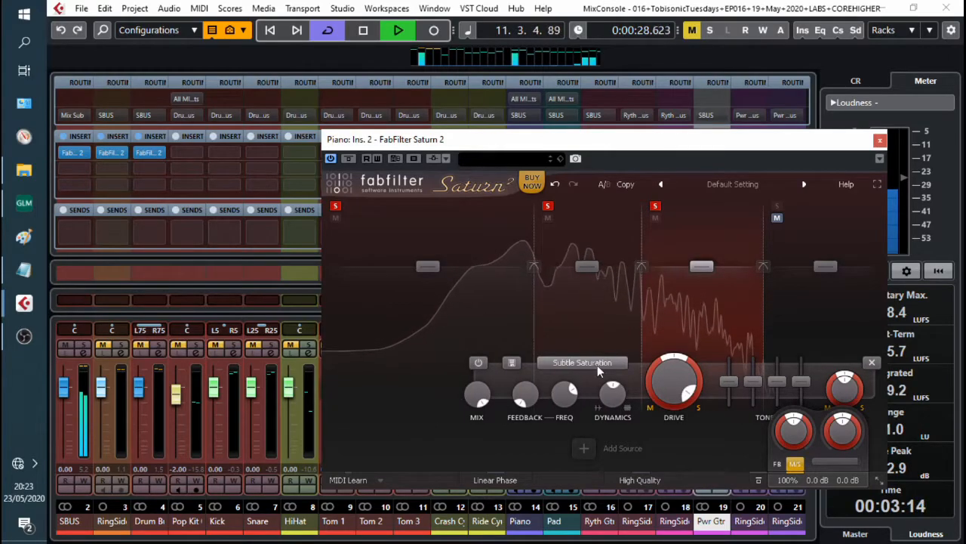
Step: Lower band 3's drive and bass slider, and reduce its mix to about 54%
{"action": "mouse_move", "coordinate": [669, 382]}
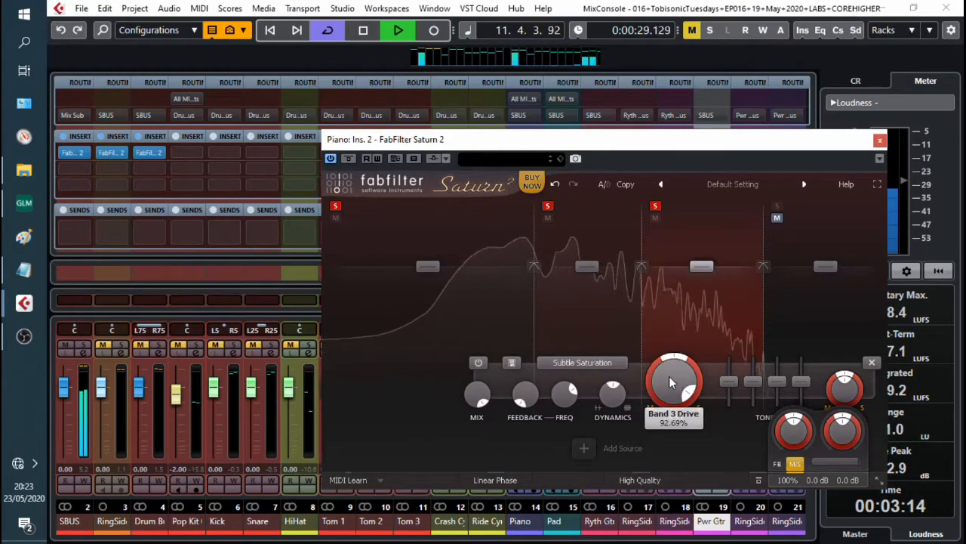
{"action": "left_click_drag", "start_coordinate": [674, 381], "coordinate": [687, 464]}
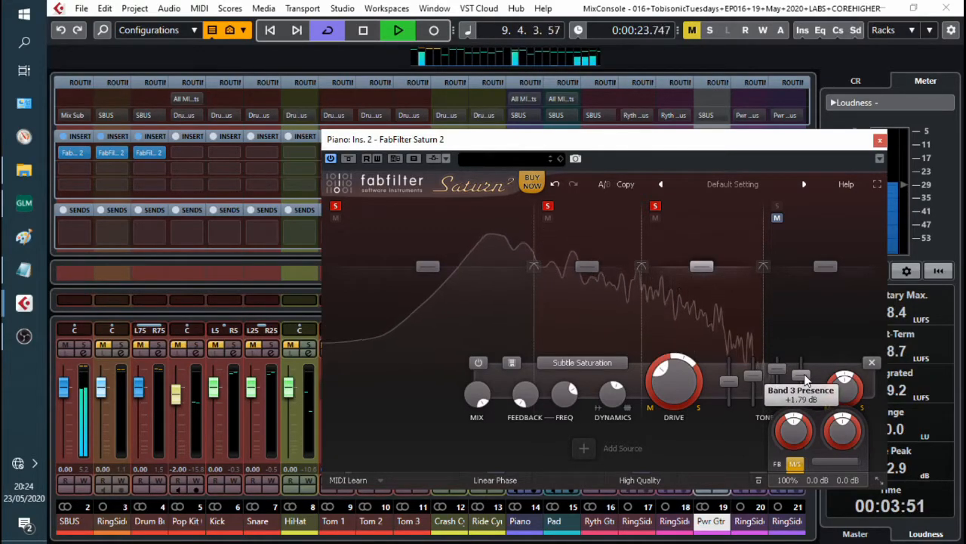
{"action": "left_click_drag", "start_coordinate": [727, 384], "coordinate": [727, 389]}
{"action": "left_click_drag", "start_coordinate": [477, 393], "coordinate": [492, 446]}
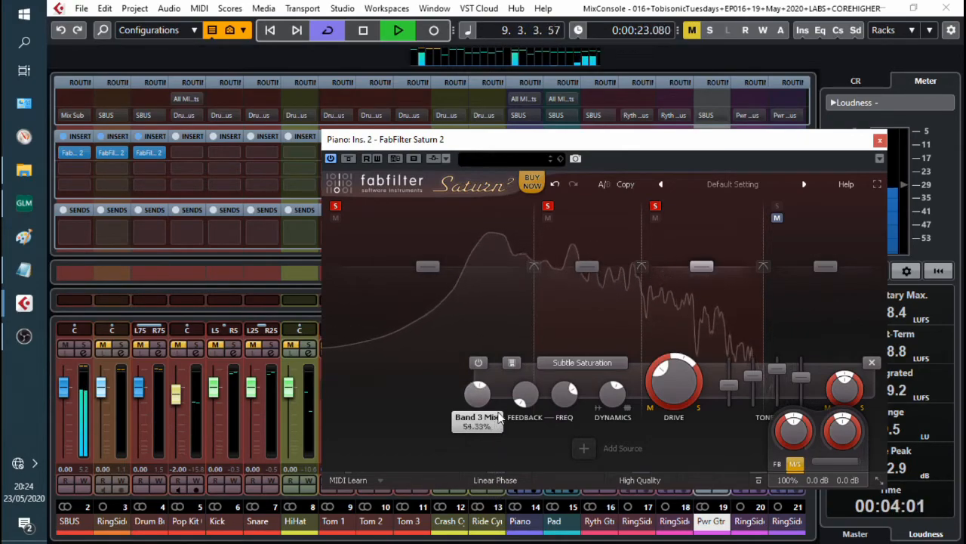
Step: Solo band 4, raise its drive and presence slider, and lower its bass slider
{"action": "left_click", "coordinate": [815, 230]}
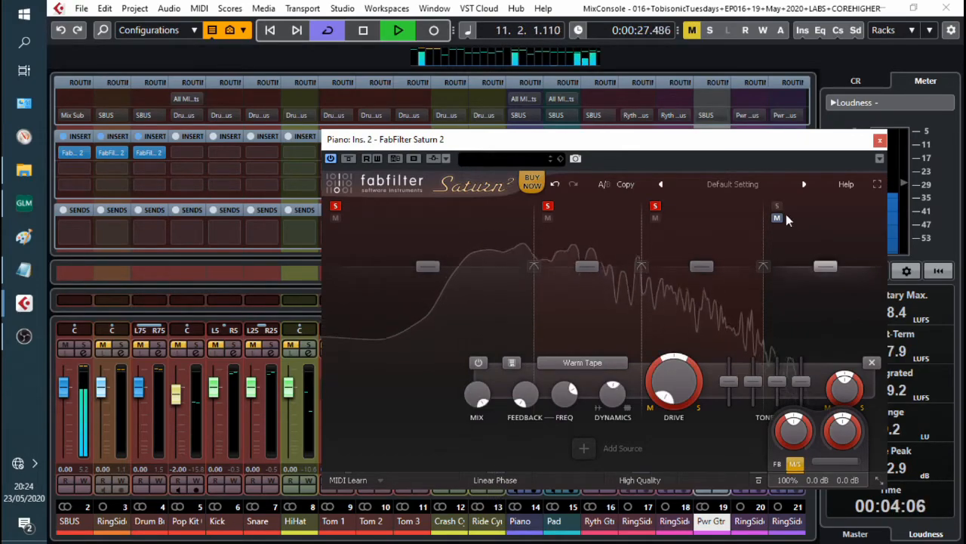
{"action": "left_click", "coordinate": [781, 206]}
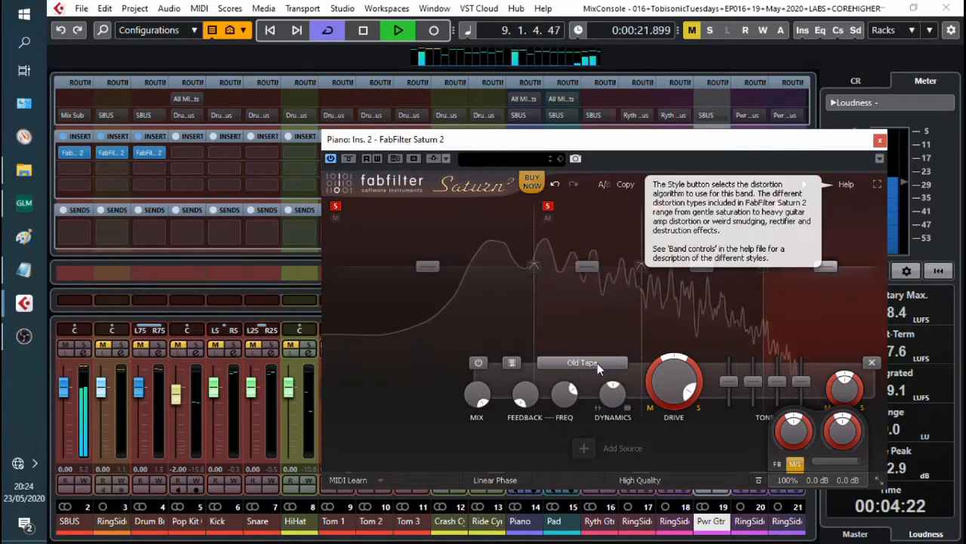
{"action": "mouse_move", "coordinate": [674, 388]}
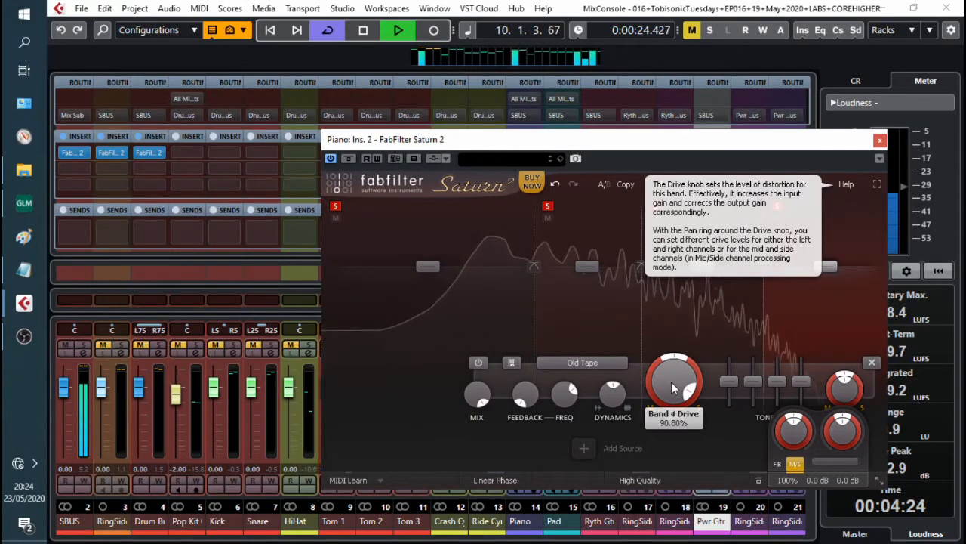
{"action": "mouse_move", "coordinate": [674, 387]}
{"action": "left_mouse_down"}
{"action": "mouse_move", "coordinate": [687, 398]}
{"action": "mouse_move", "coordinate": [686, 378]}
{"action": "left_mouse_up"}
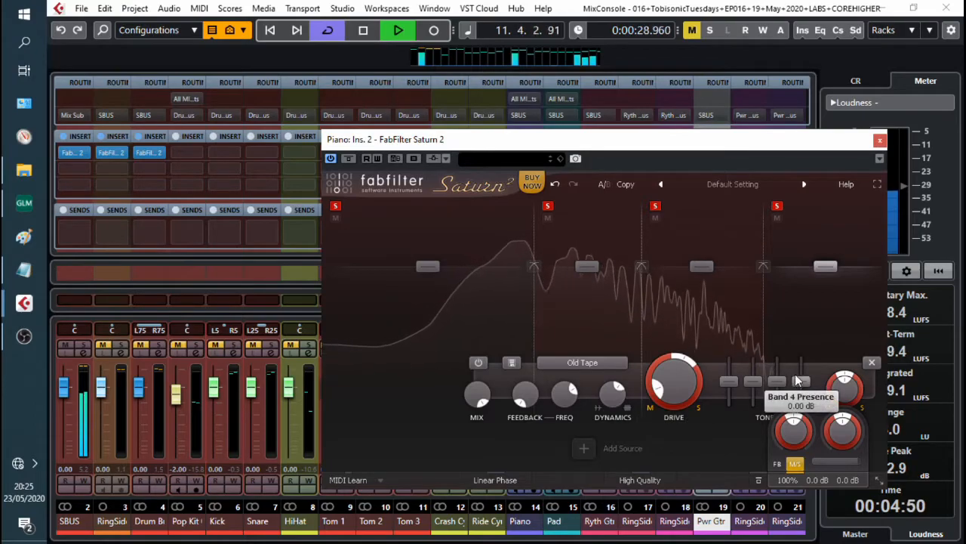
{"action": "left_click_drag", "start_coordinate": [799, 375], "coordinate": [798, 371]}
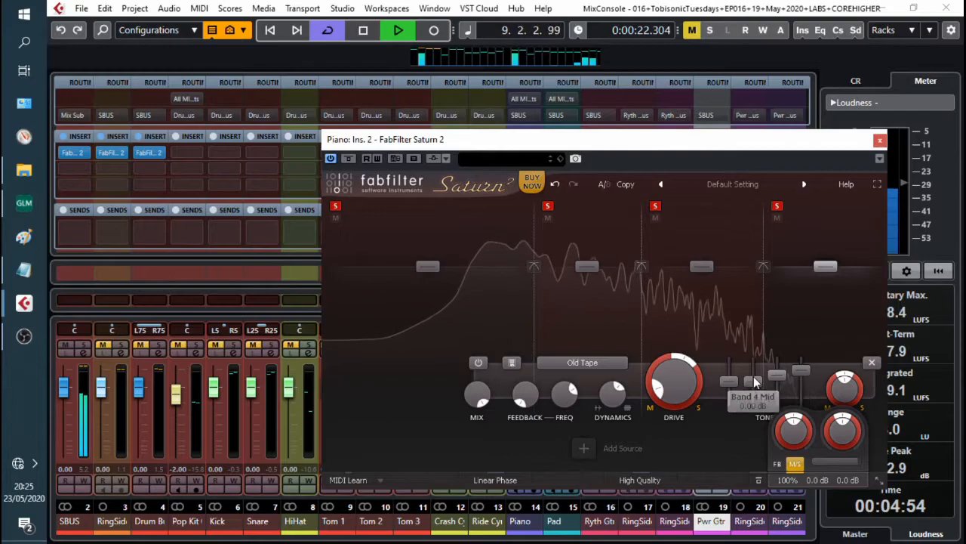
{"action": "left_click_drag", "start_coordinate": [723, 386], "coordinate": [725, 402]}
Step: Move the plugin window aside and play back the piano to compare it with and without Saturn
{"action": "key", "text": "space"}
{"action": "left_click_drag", "start_coordinate": [637, 156], "coordinate": [450, 103]}
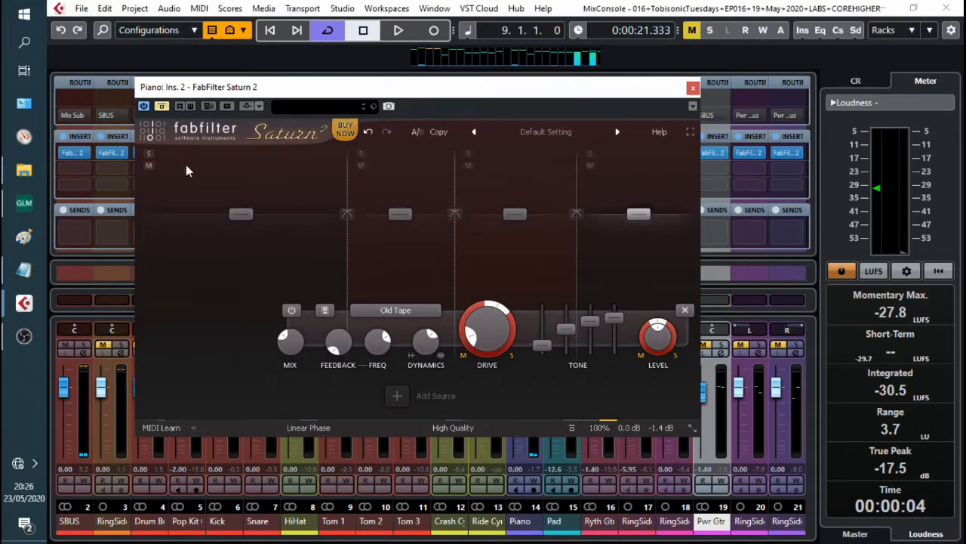
{"action": "key", "text": "space"}
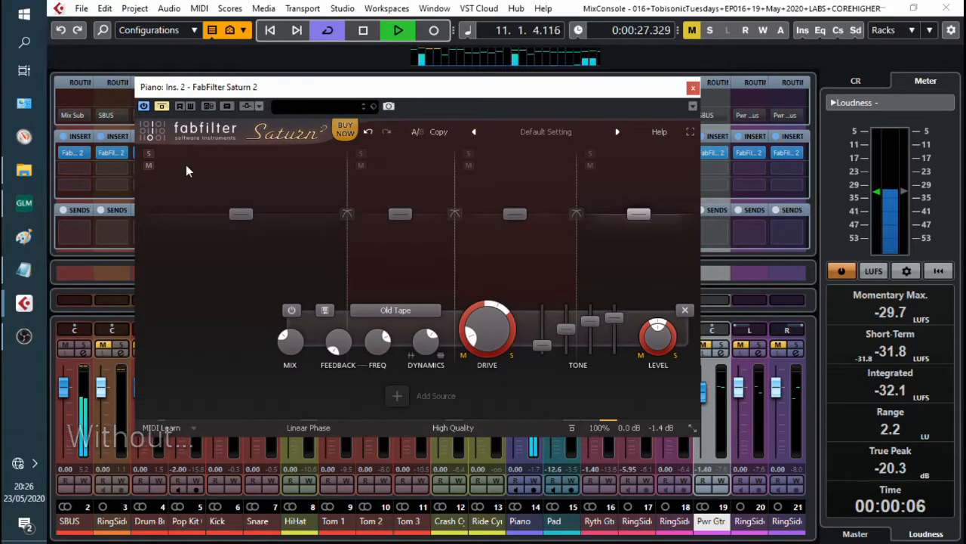
{"action": "key", "text": "space"}
{"action": "key", "text": "space"}
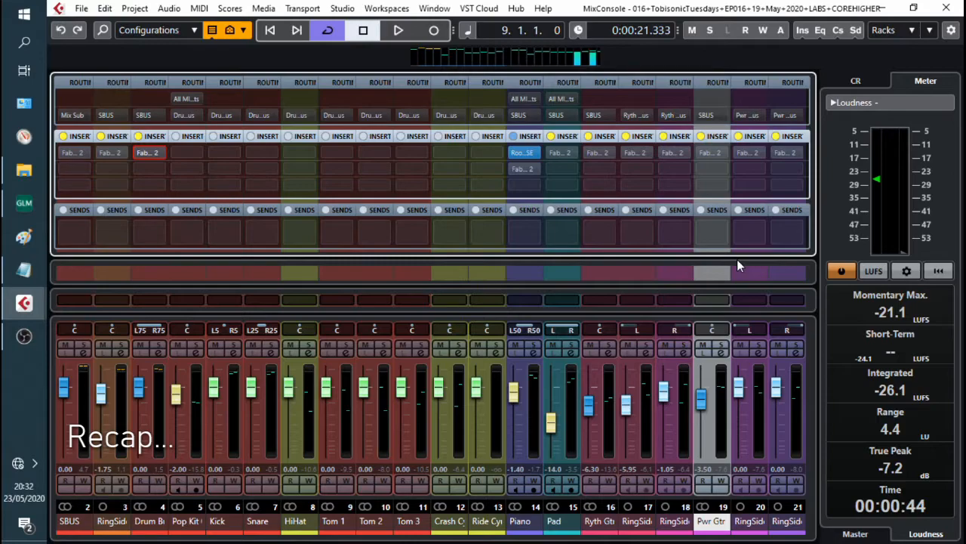
{"action": "key", "text": "space"}
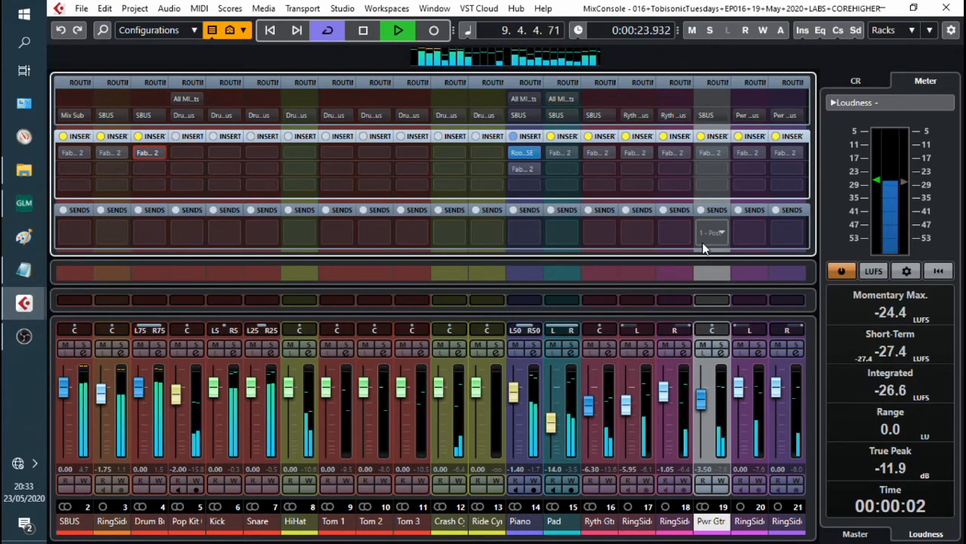
Step: Review the Saturn instances on SBUS and the Drum Bus, toggling the Drum Bus bypass, then close them
{"action": "left_click", "coordinate": [78, 154]}
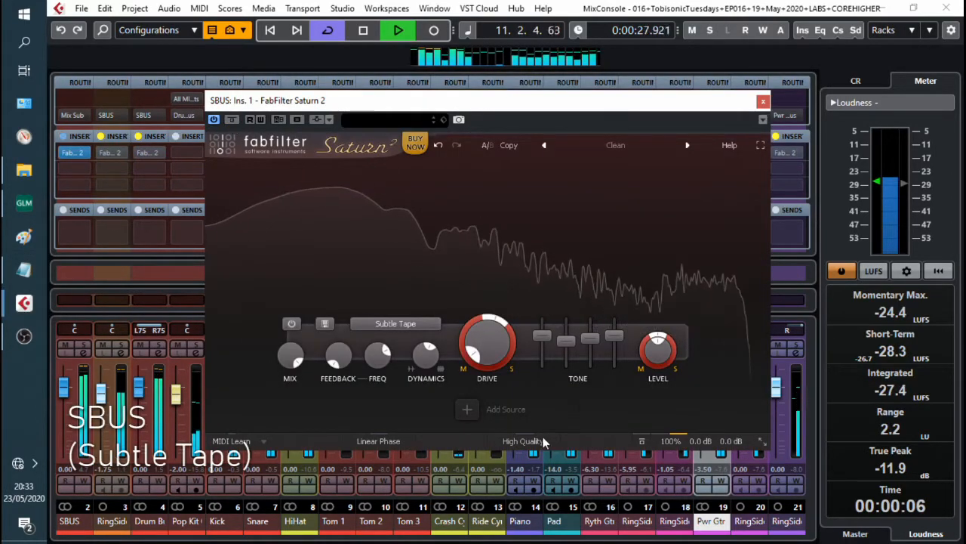
{"action": "mouse_move", "coordinate": [404, 340]}
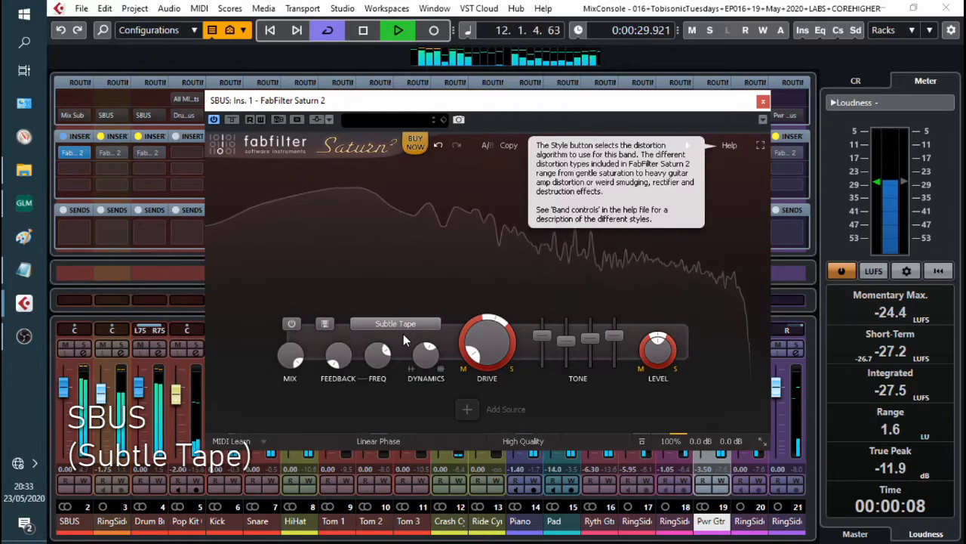
{"action": "left_click", "coordinate": [762, 102]}
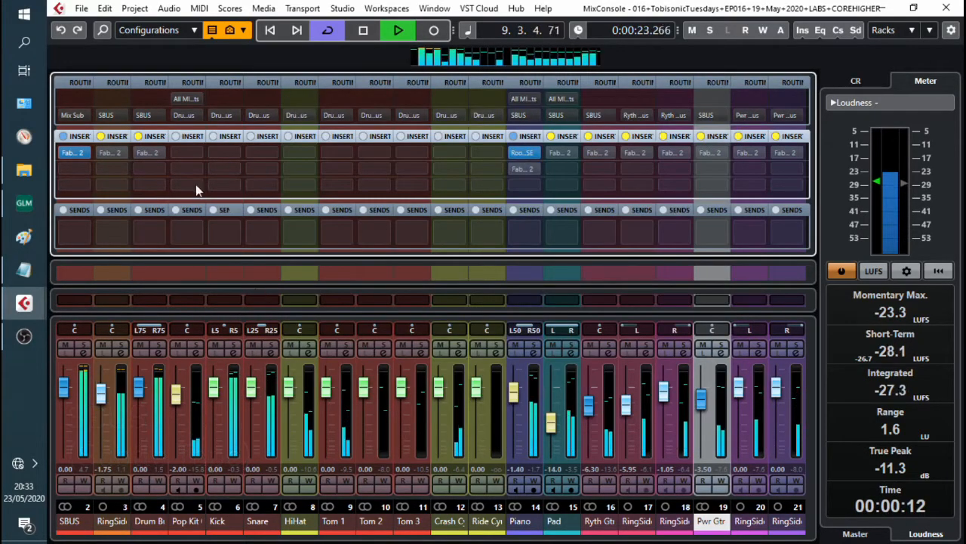
{"action": "left_click", "coordinate": [150, 152]}
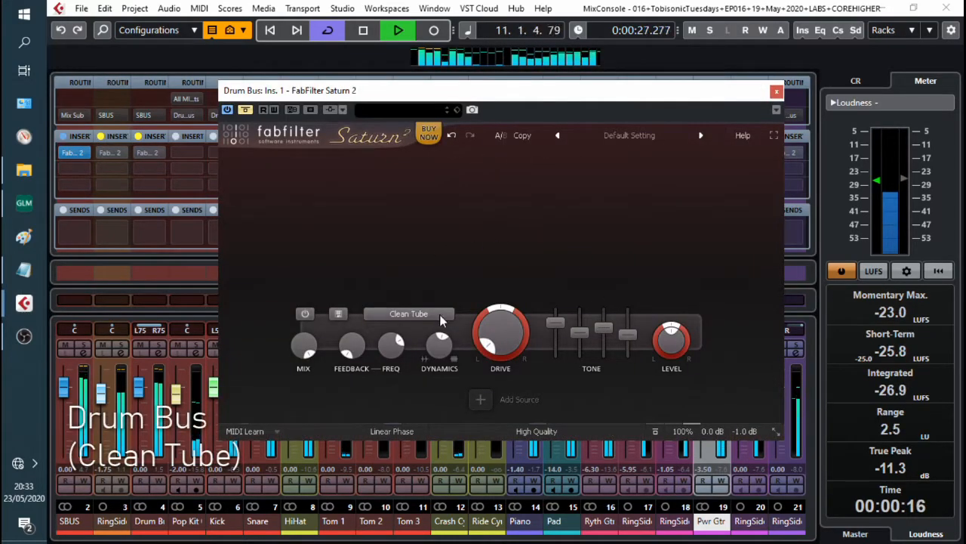
{"action": "left_click", "coordinate": [244, 110]}
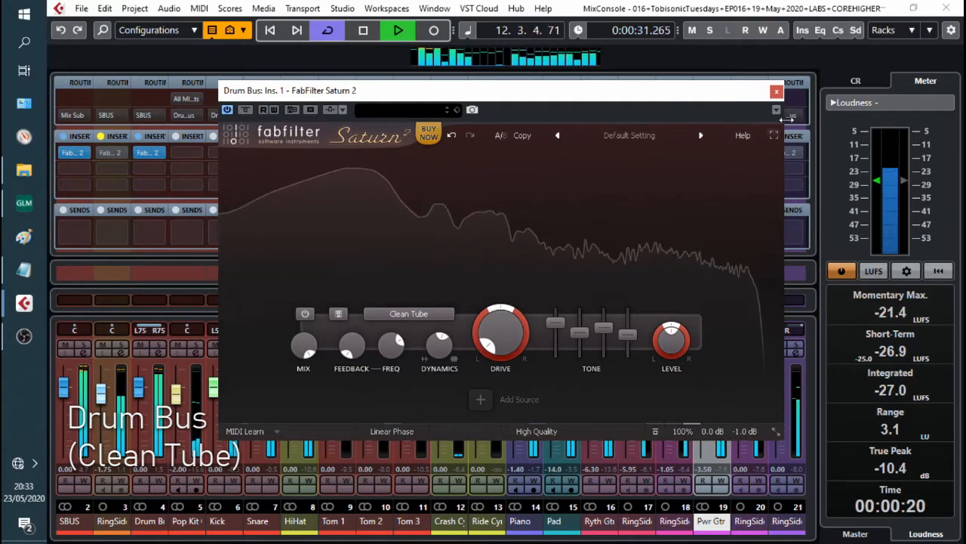
{"action": "left_click", "coordinate": [777, 92]}
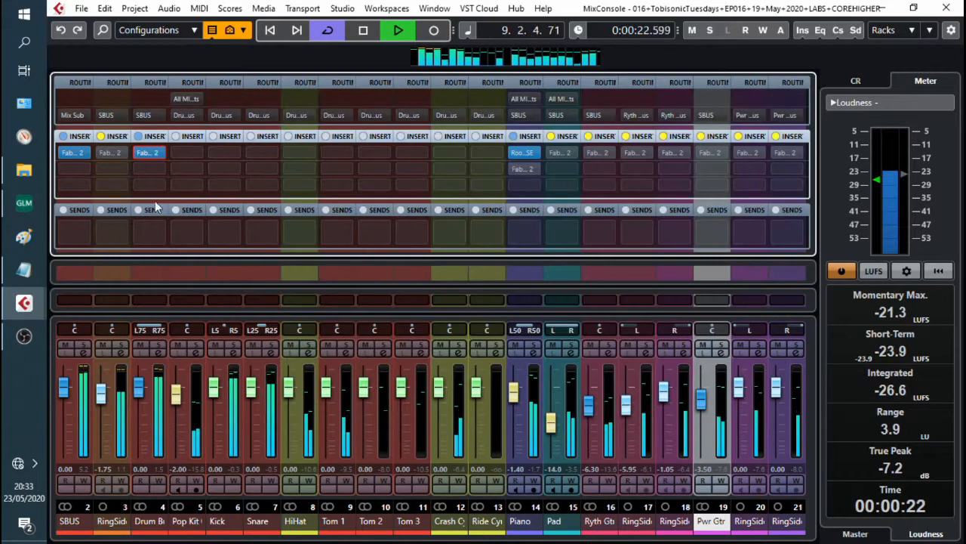
Step: Review the Saturn instances on the bass and both rhythm guitar channels, closing each editor
{"action": "double_click", "coordinate": [113, 154]}
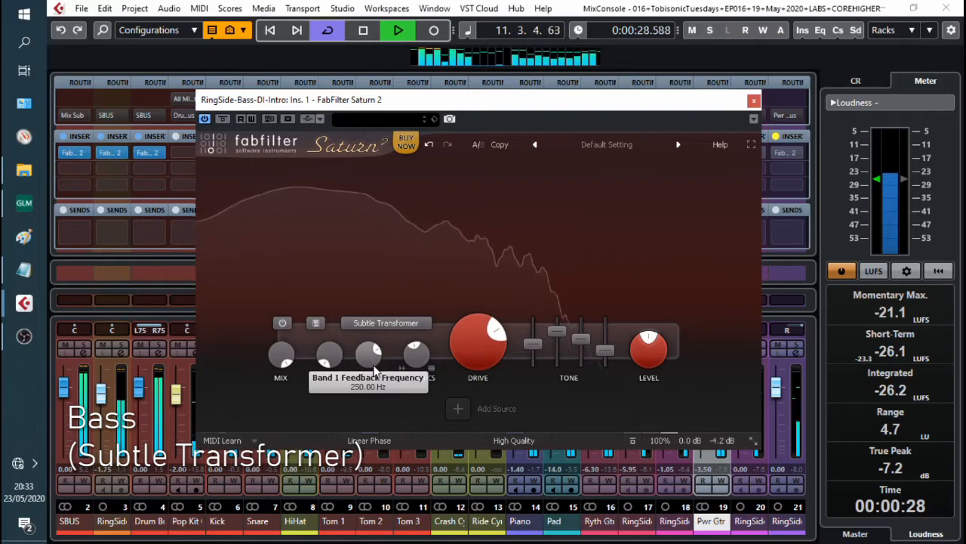
{"action": "left_click", "coordinate": [753, 100]}
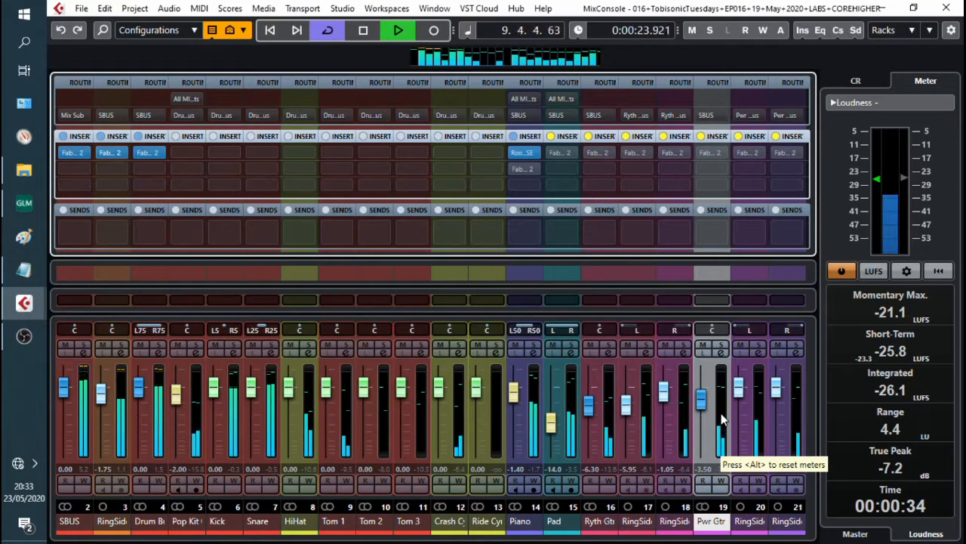
{"action": "left_click", "coordinate": [681, 421]}
{"action": "left_click", "coordinate": [646, 433]}
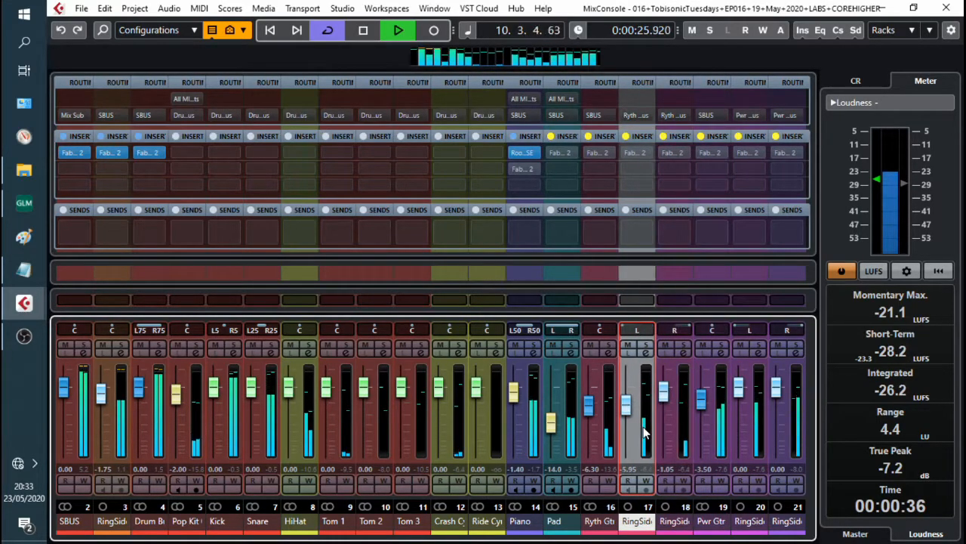
{"action": "left_click", "coordinate": [636, 152]}
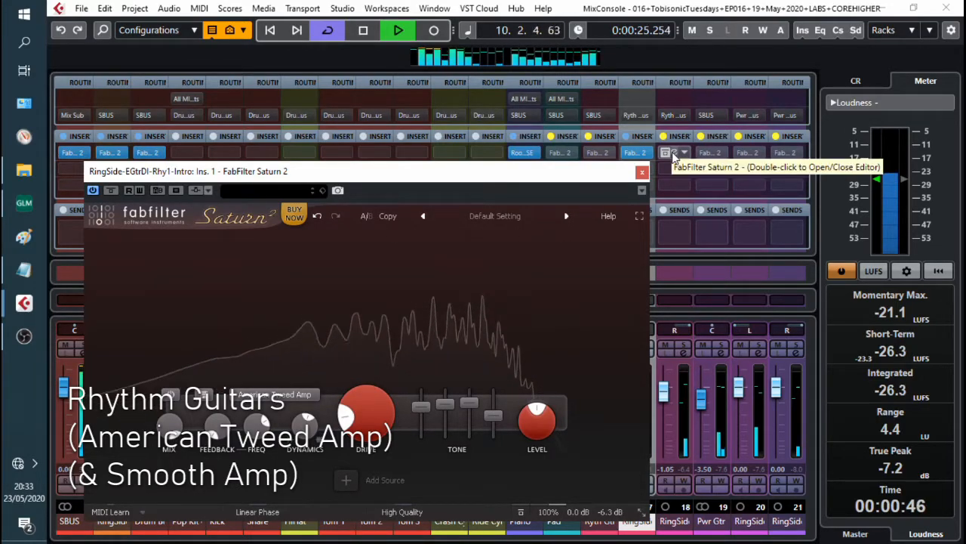
{"action": "double_click", "coordinate": [674, 154]}
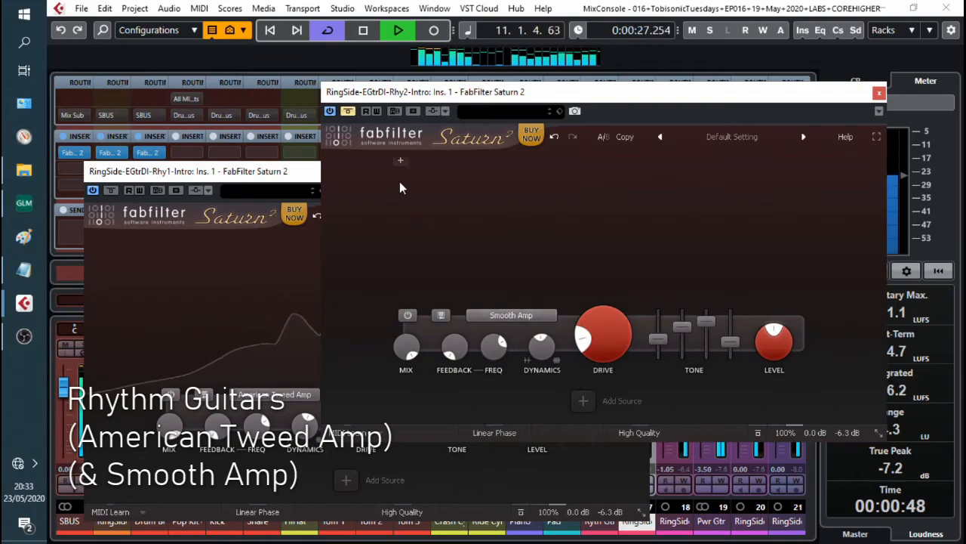
{"action": "left_click", "coordinate": [880, 93]}
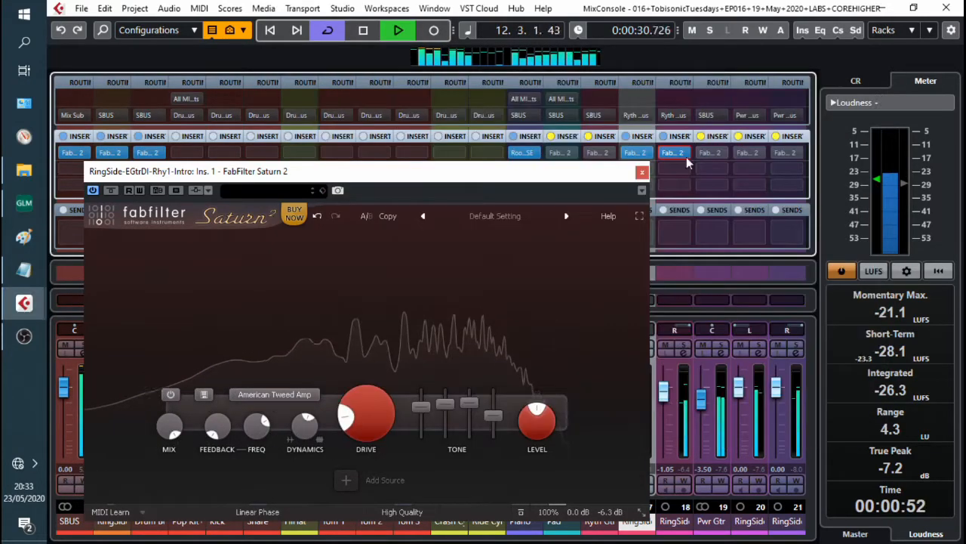
{"action": "left_click", "coordinate": [642, 172]}
Step: Review both power guitar Saturn instances, toggling each editor's bypass, then close them
{"action": "left_click", "coordinate": [758, 414]}
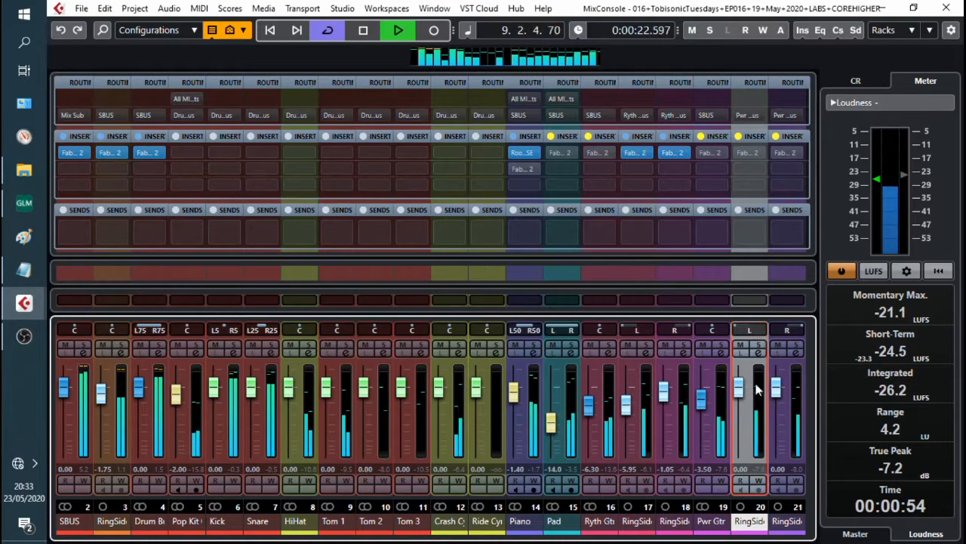
{"action": "left_click", "coordinate": [749, 155]}
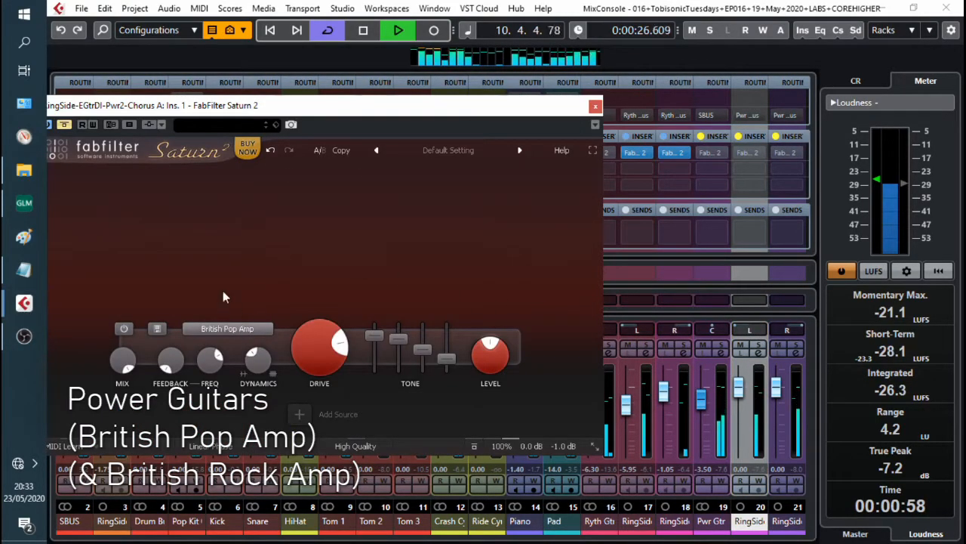
{"action": "left_click", "coordinate": [64, 126]}
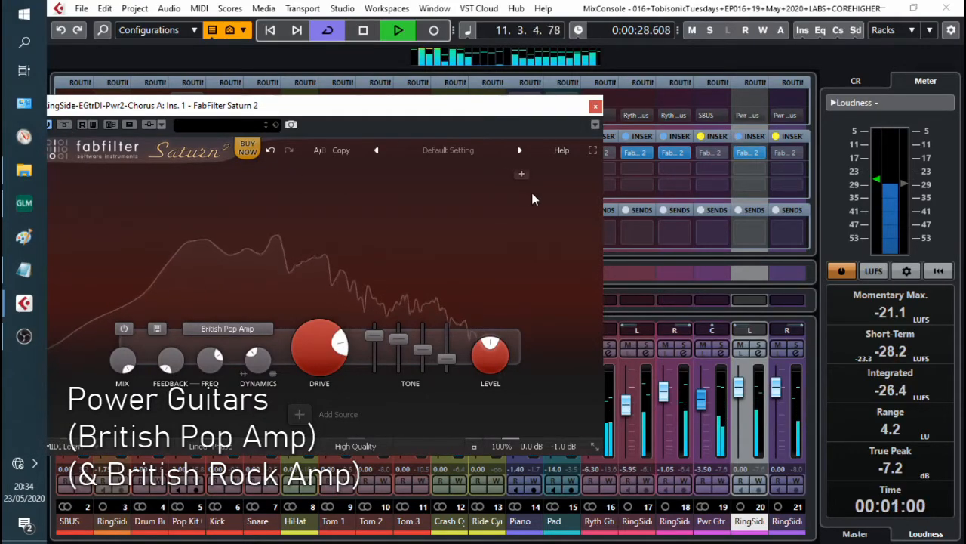
{"action": "left_click", "coordinate": [788, 153]}
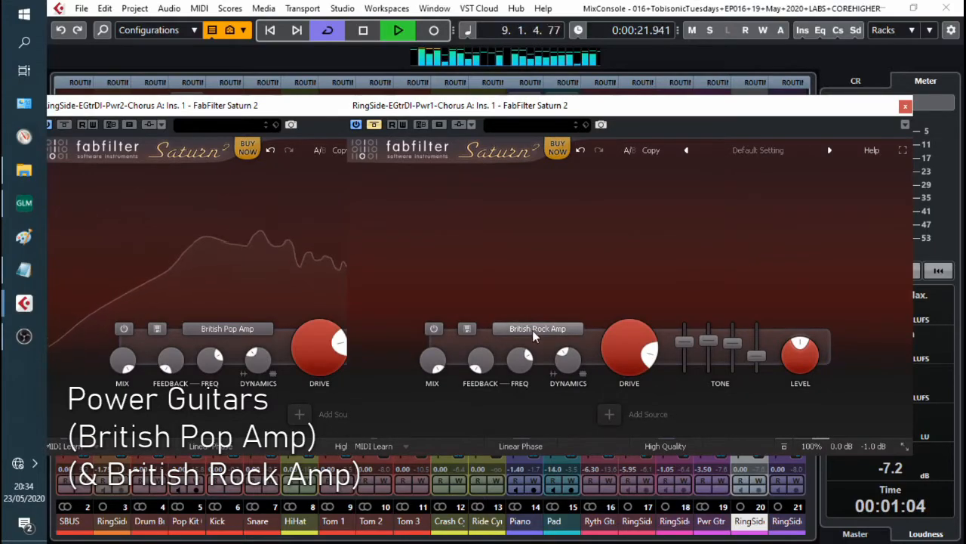
{"action": "left_click", "coordinate": [374, 127]}
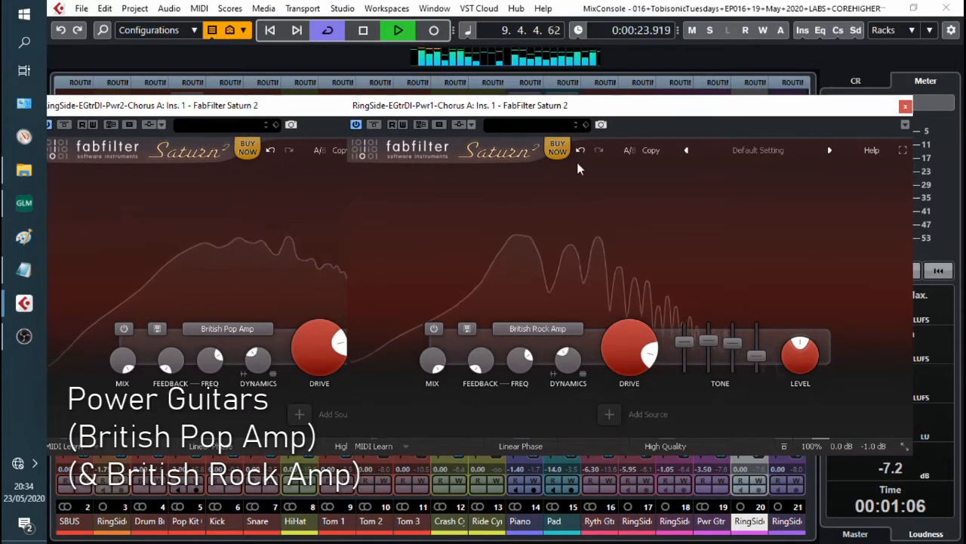
{"action": "left_click", "coordinate": [905, 107]}
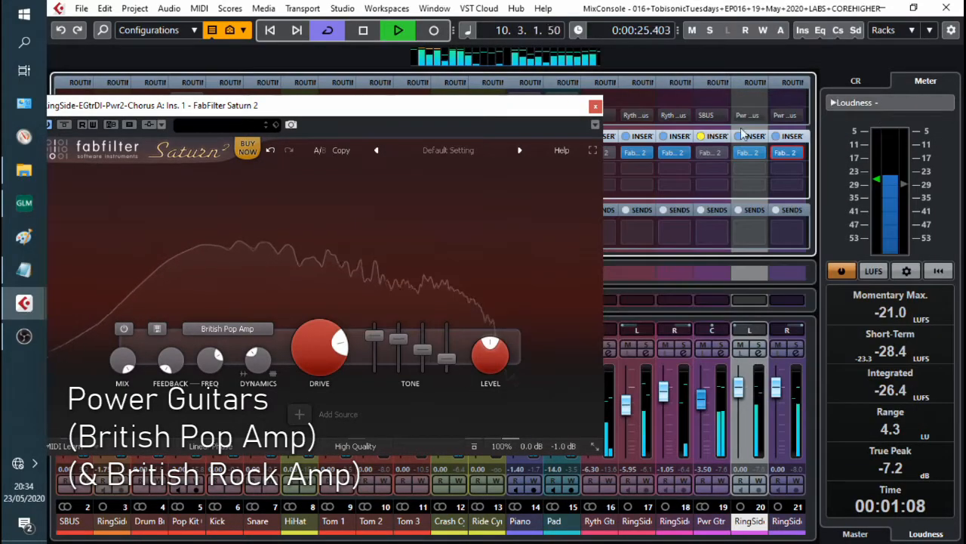
Step: Close the power guitar editor, then open the Rhythm Guitar Bus Saturn instance (Warm Transformer), move it aside and close it
{"action": "left_click", "coordinate": [596, 106]}
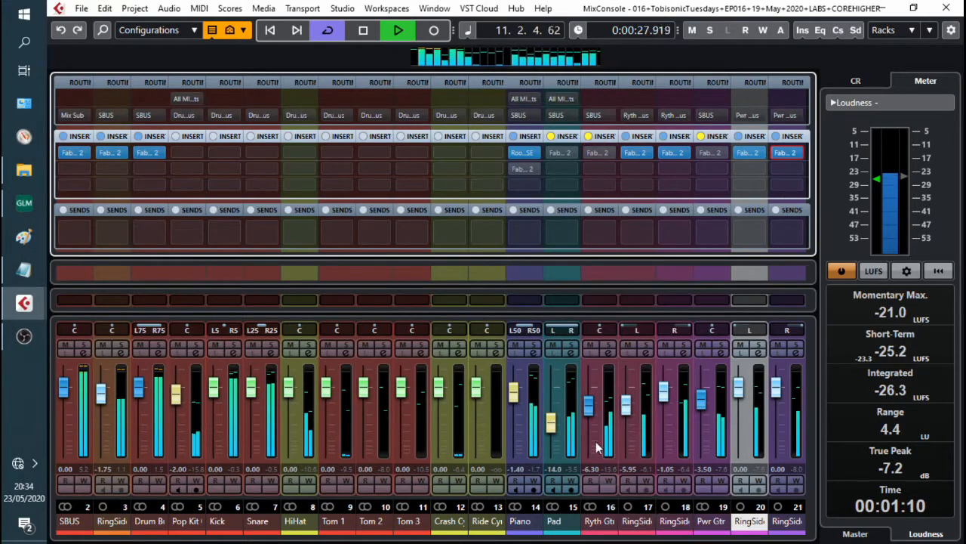
{"action": "double_click", "coordinate": [602, 151]}
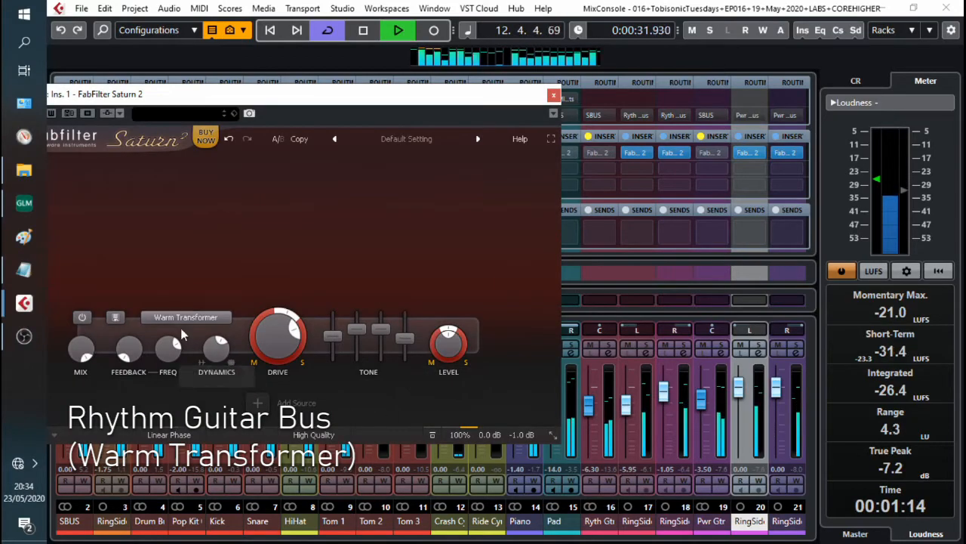
{"action": "left_click_drag", "start_coordinate": [132, 96], "coordinate": [207, 99]}
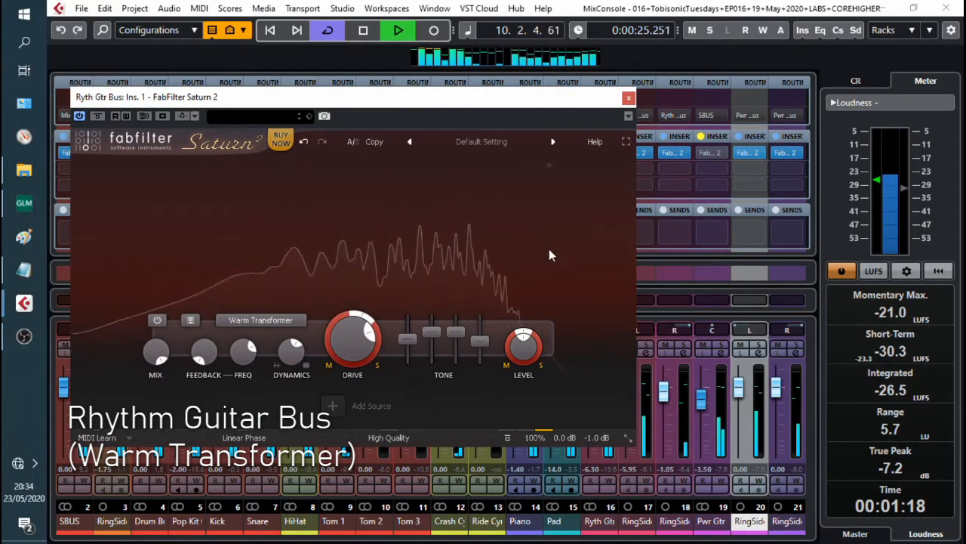
{"action": "left_click", "coordinate": [627, 99]}
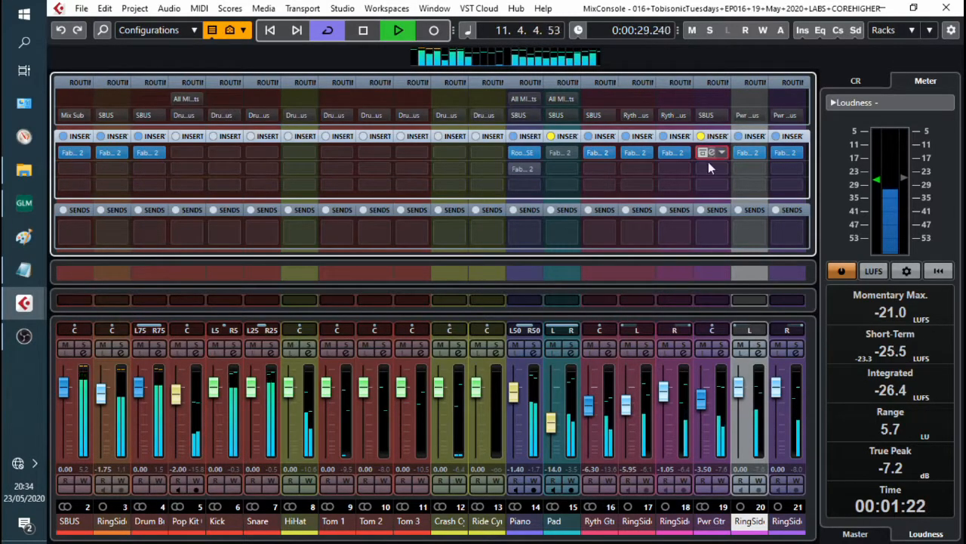
Step: Review the Power Guitar Bus Saturn instance with Warm Tape and modulation, toggling its bypass, then close it
{"action": "left_click", "coordinate": [711, 155]}
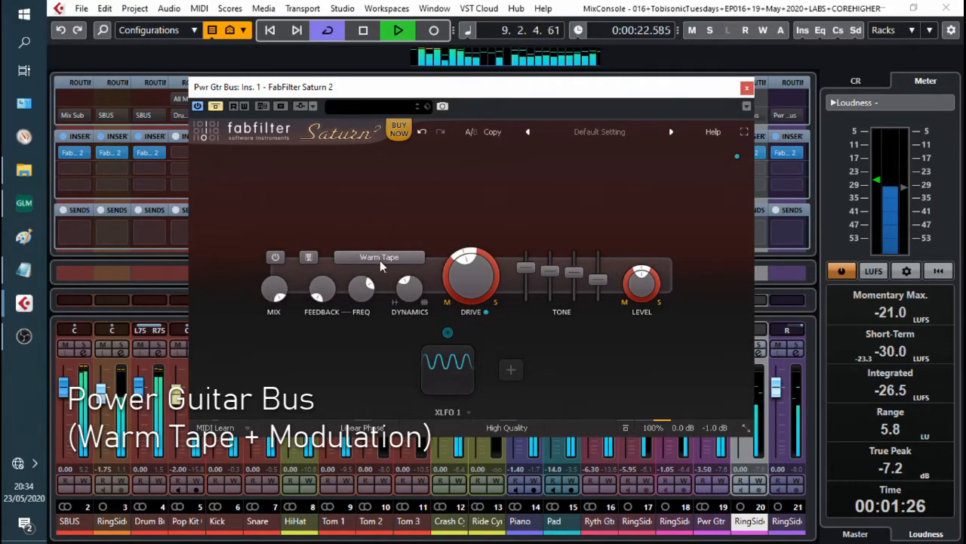
{"action": "mouse_move", "coordinate": [453, 366]}
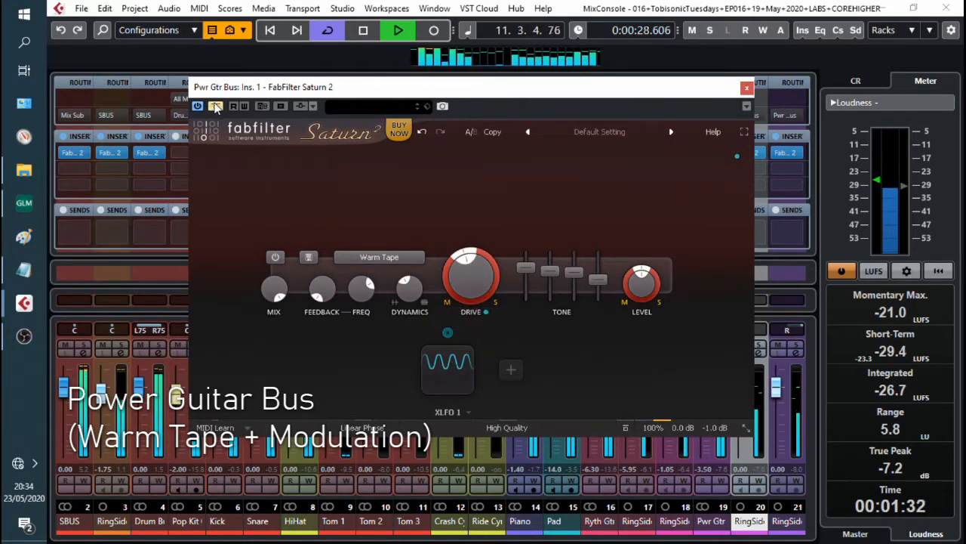
{"action": "left_click", "coordinate": [215, 106]}
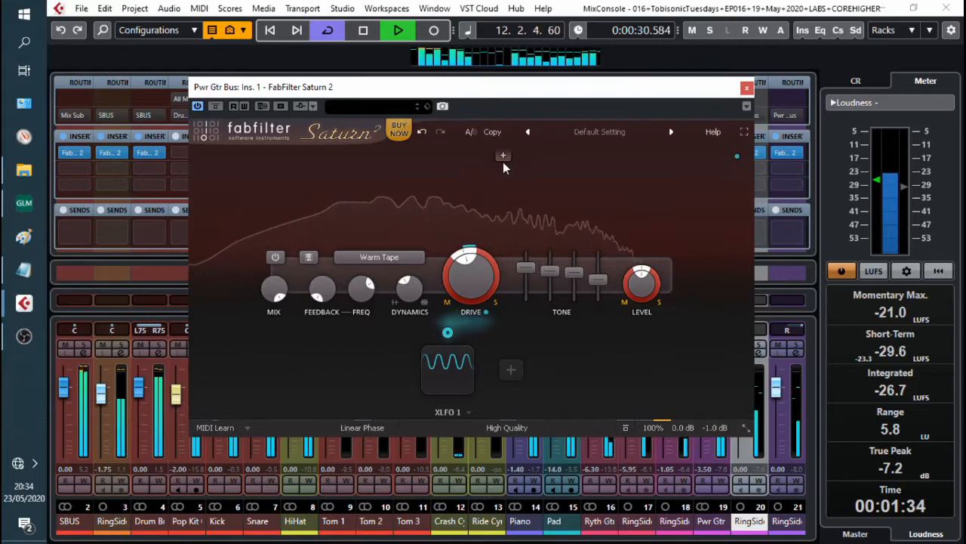
{"action": "left_click", "coordinate": [746, 86]}
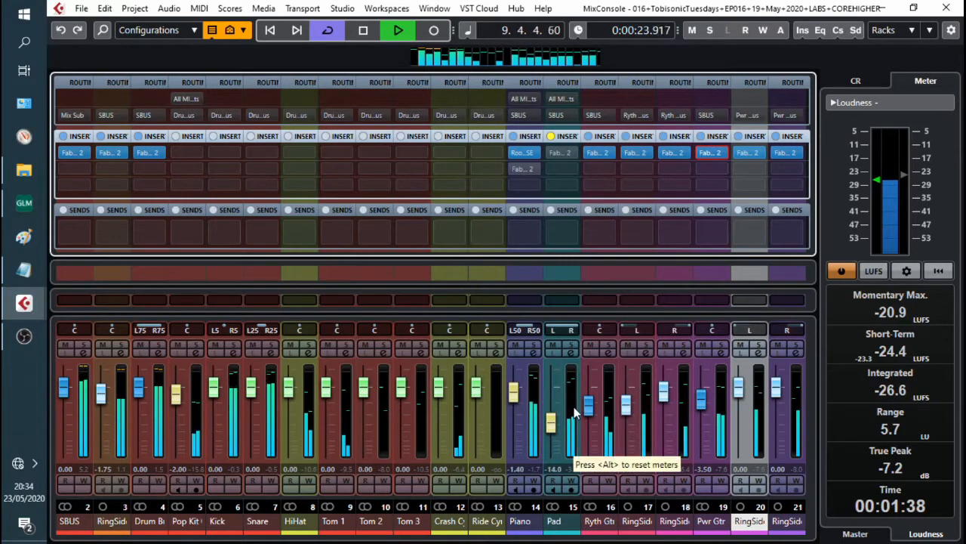
Step: Open the Pad's Saturn instance with Subtle Saturation and modulation, then close it
{"action": "double_click", "coordinate": [562, 152]}
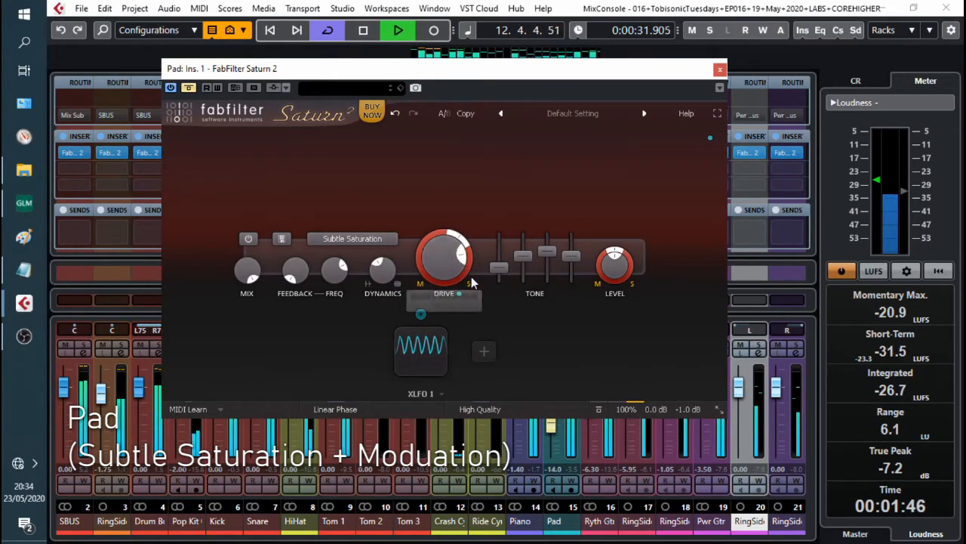
{"action": "mouse_move", "coordinate": [466, 260]}
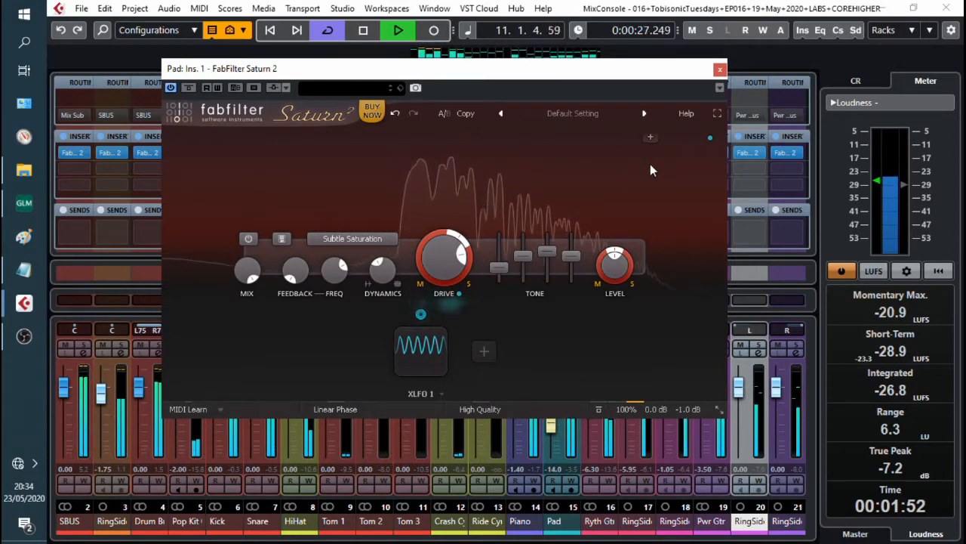
{"action": "left_click", "coordinate": [719, 70]}
Step: Open the piano's second Saturn instance, select each of its four bands in turn, and toggle its bypass
{"action": "left_click", "coordinate": [524, 169]}
{"action": "left_click", "coordinate": [211, 260]}
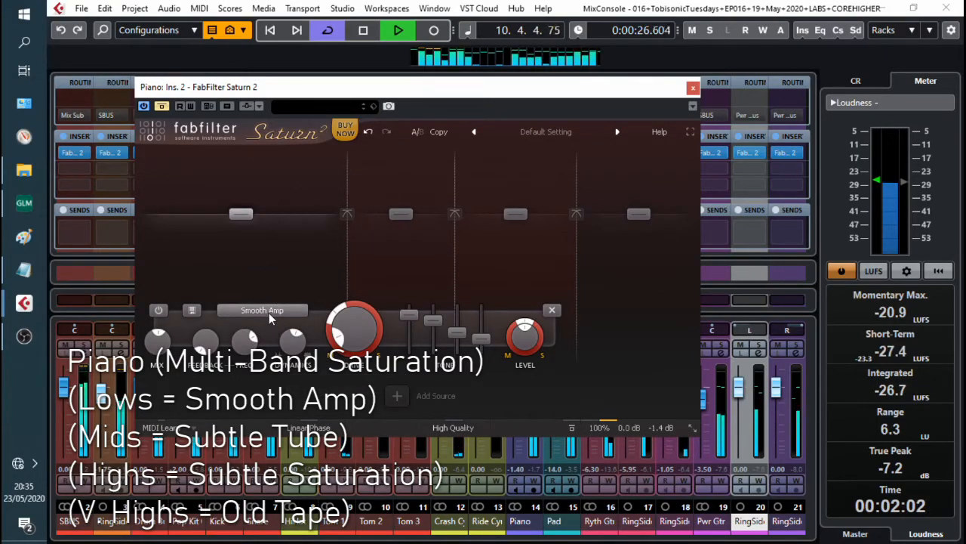
{"action": "left_click", "coordinate": [386, 275]}
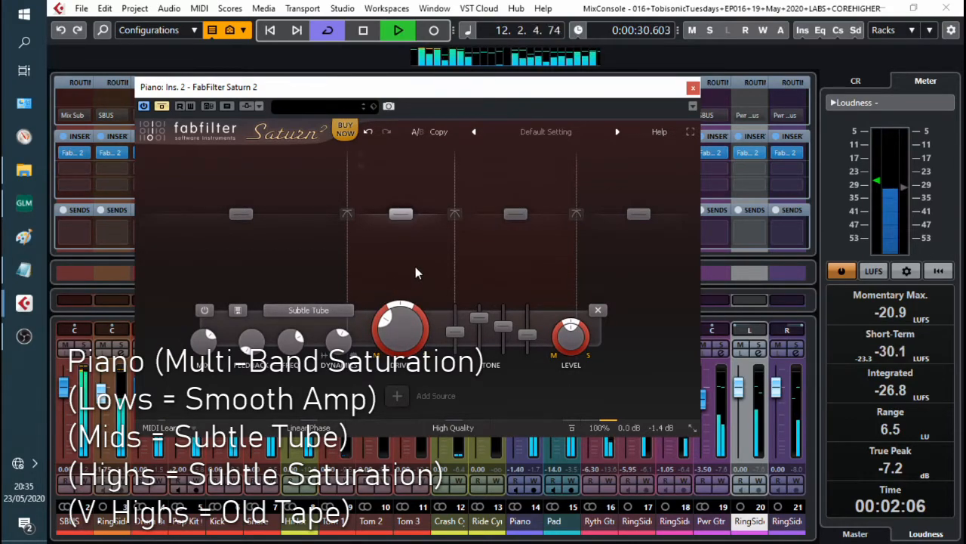
{"action": "left_click", "coordinate": [510, 268]}
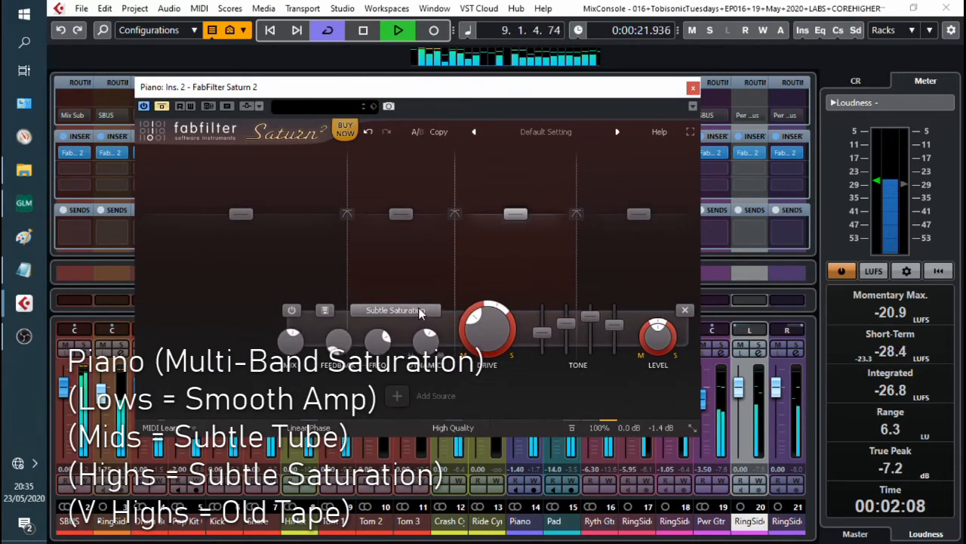
{"action": "left_click", "coordinate": [639, 268]}
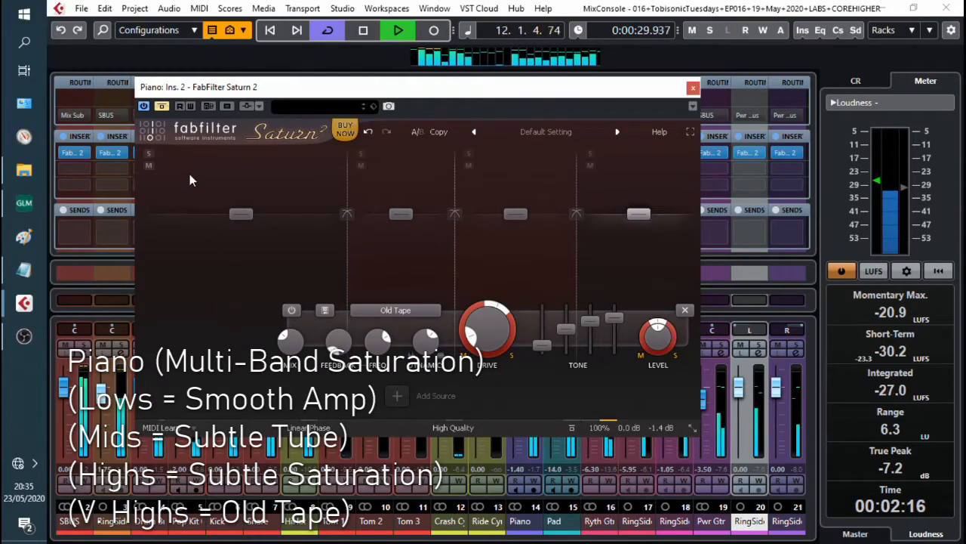
{"action": "left_click", "coordinate": [161, 106]}
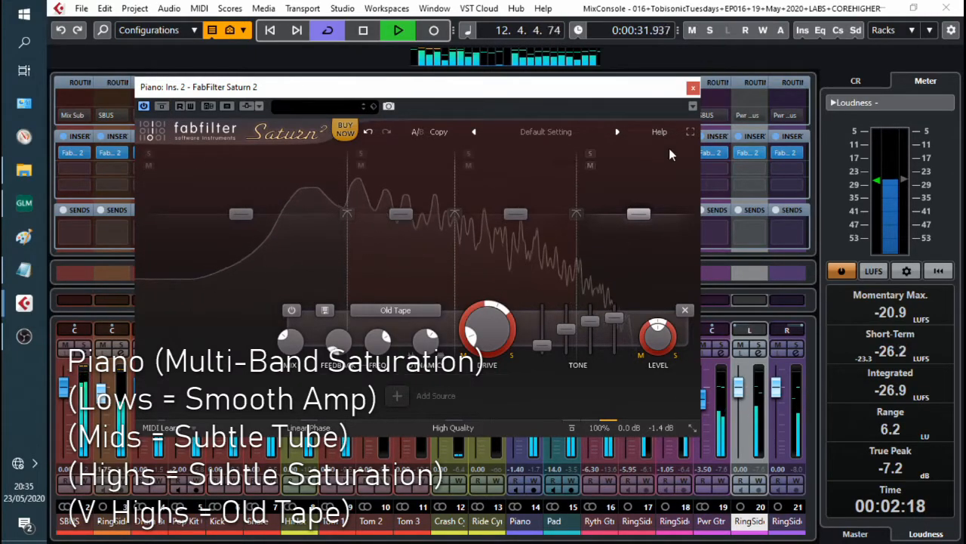
Step: Close the SBUS Saturn editor and move the piano's Saturn window aside
{"action": "left_click", "coordinate": [692, 87]}
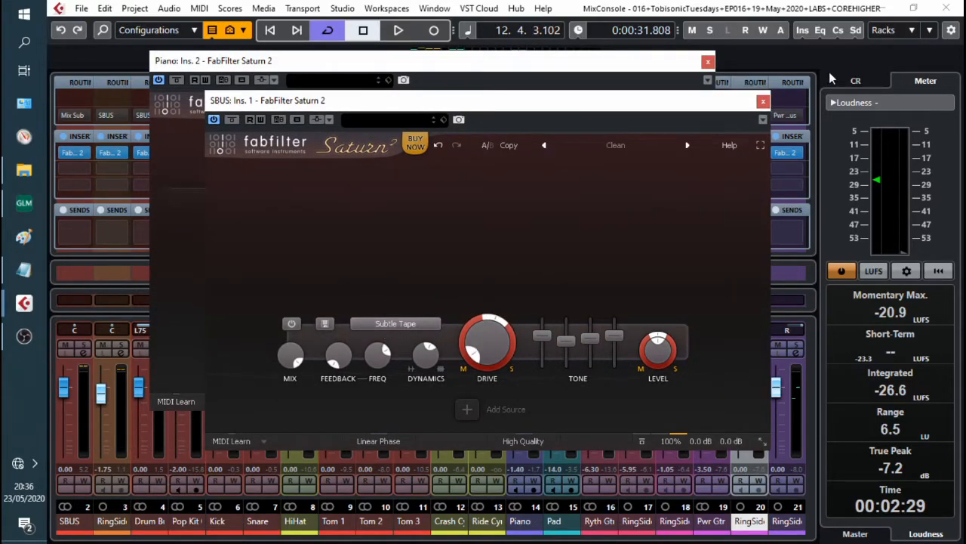
{"action": "left_click", "coordinate": [762, 100]}
{"action": "left_click_drag", "start_coordinate": [462, 70], "coordinate": [573, 78]}
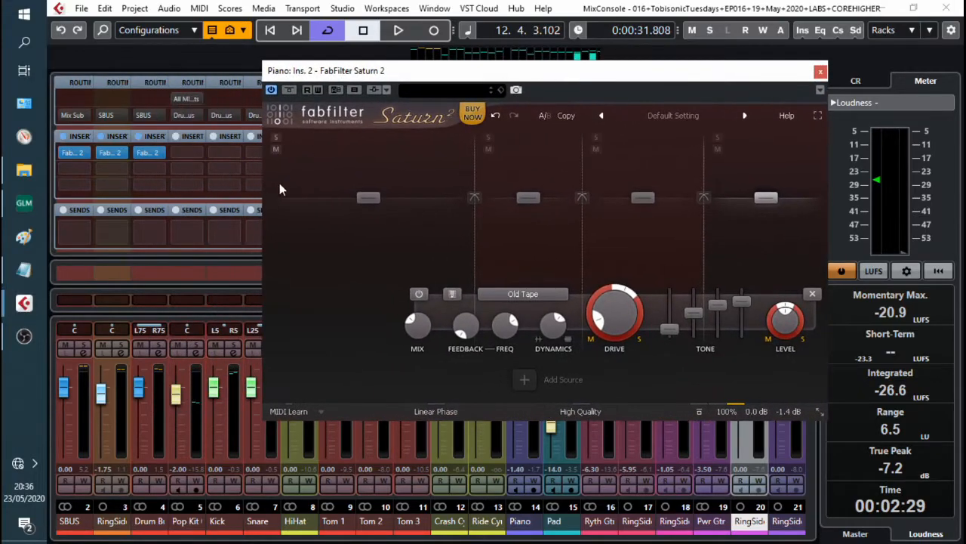
{"action": "left_click", "coordinate": [112, 153]}
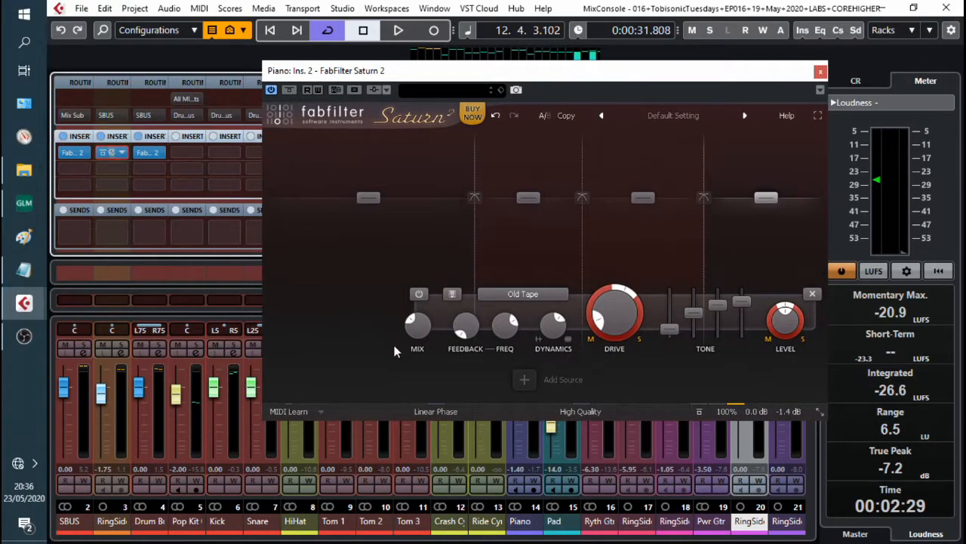
{"action": "left_click", "coordinate": [753, 101]}
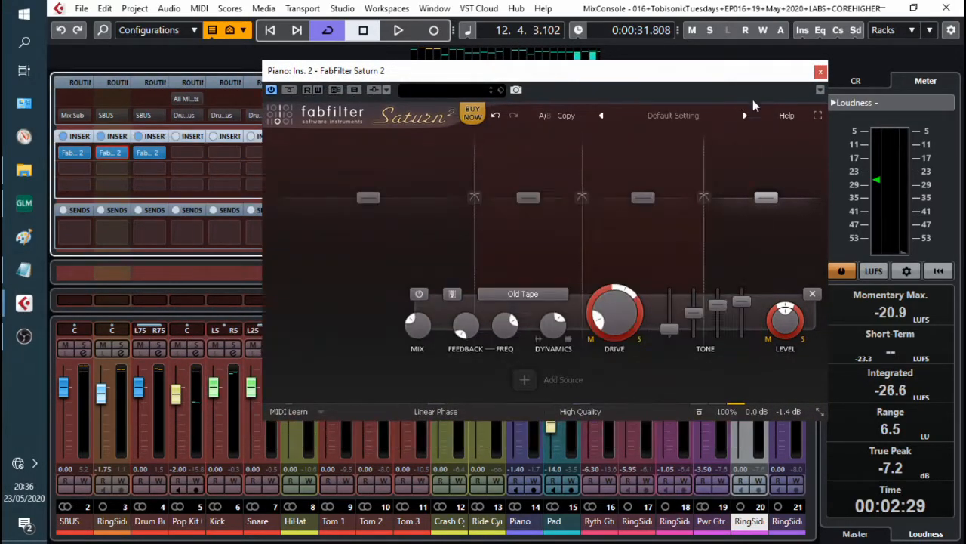
{"action": "left_click_drag", "start_coordinate": [626, 71], "coordinate": [488, 179]}
{"action": "left_click_drag", "start_coordinate": [636, 184], "coordinate": [567, 63]}
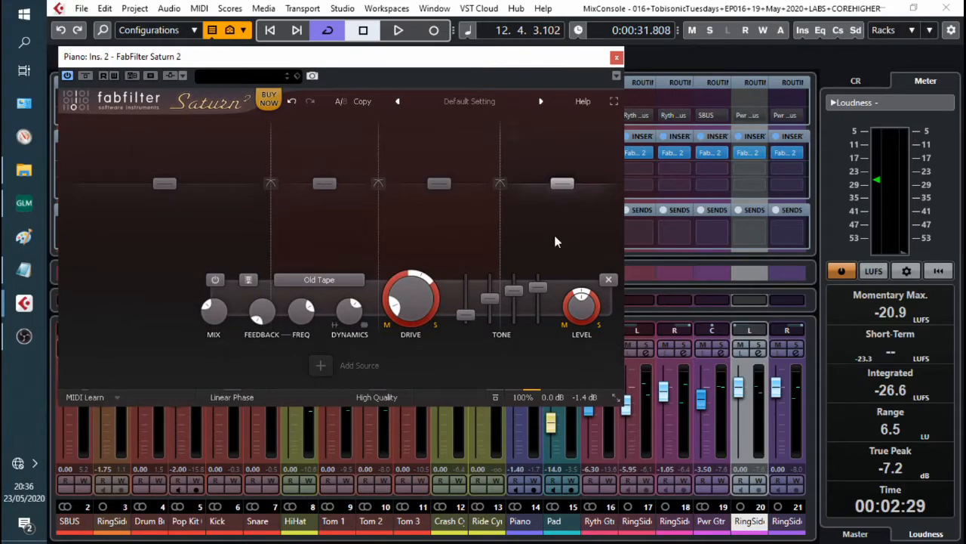